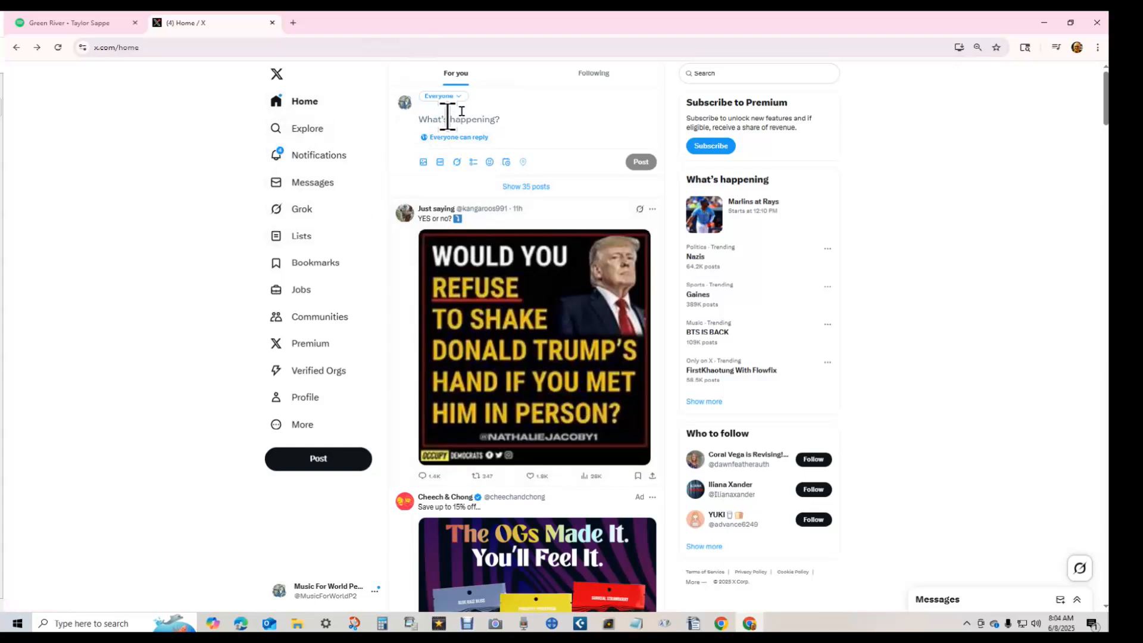
- Type 'Song of the day:' into a new X post draft, correcting the 'dcay' typo
text(Song o)
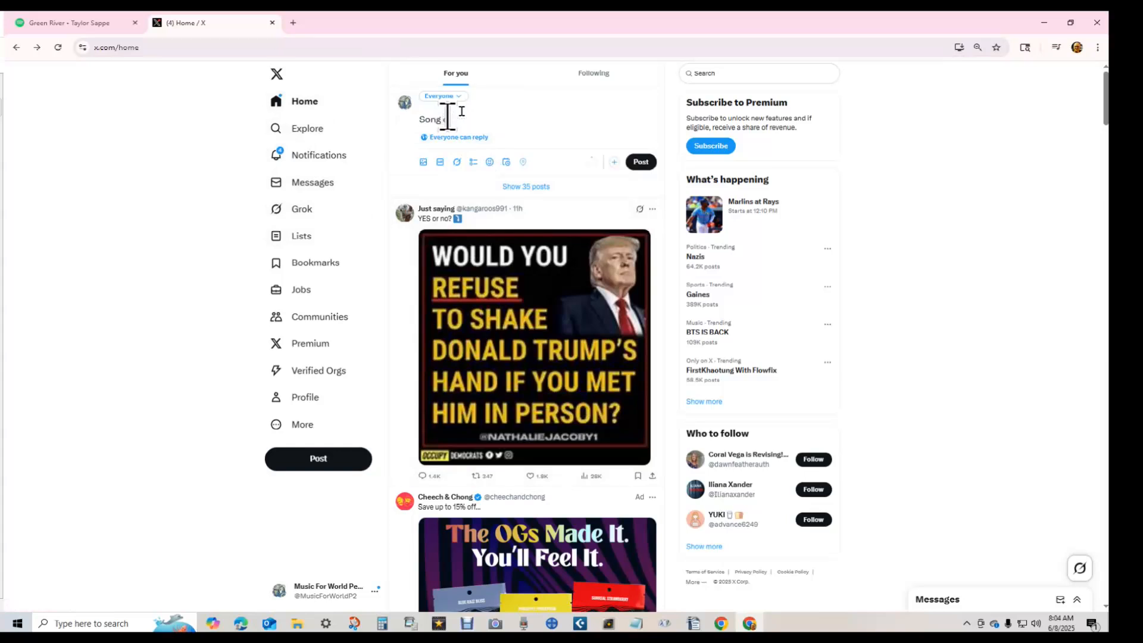
text(f the dcay)
key(BackSpace)
key(BackSpace)
key(BackSpace)
key(BackSpace)
text(ay:)
mouse_move(695, 625)
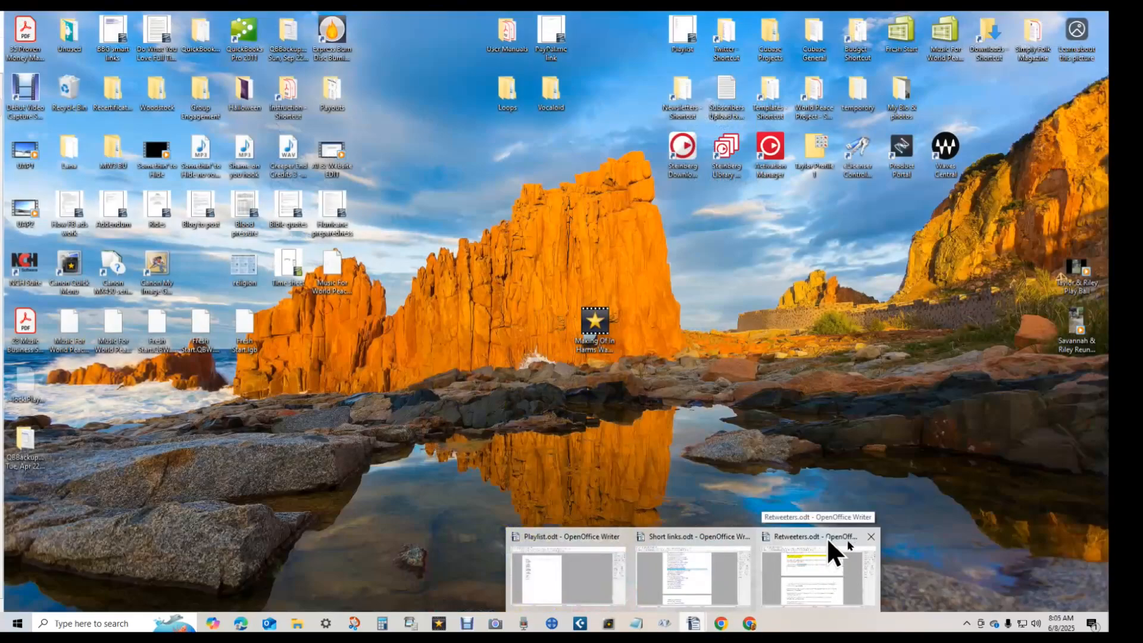
- Bring up Short links.odt in Writer and scroll to the Wishing You Home Spotify link
mouse_move(659, 566)
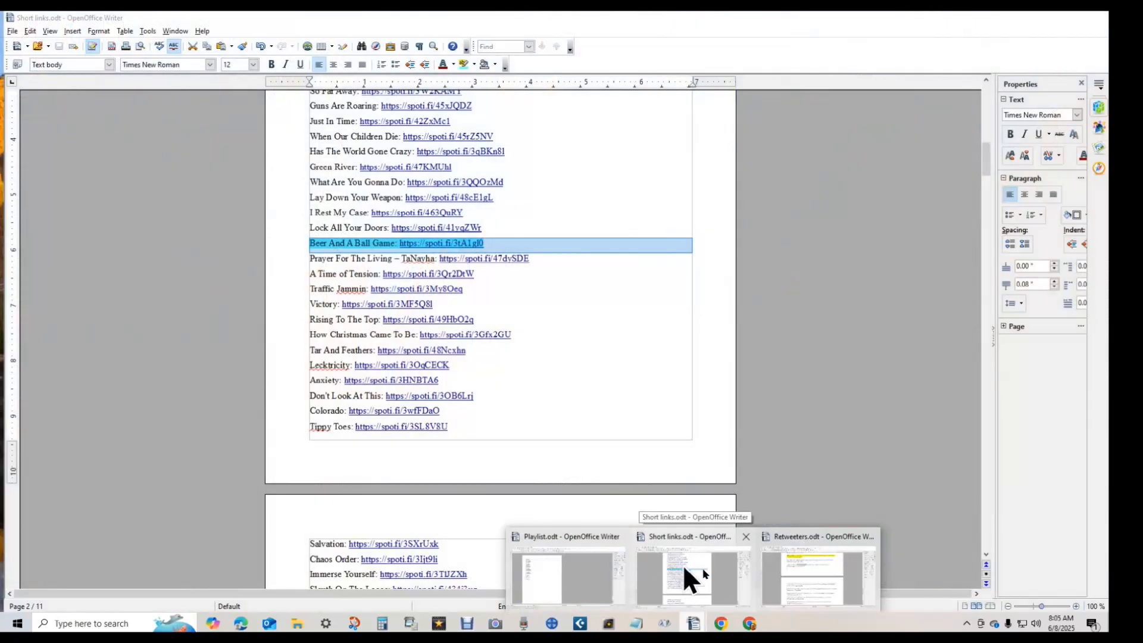
click(684, 564)
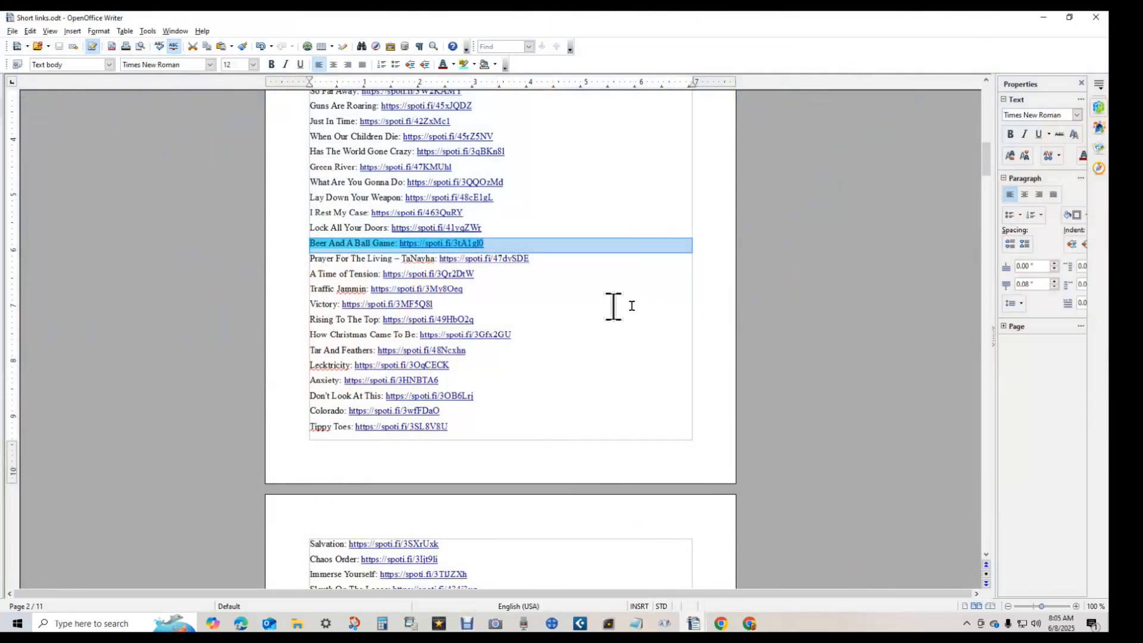
scroll(619, 306, down, 5)
scroll(626, 311, down, 20)
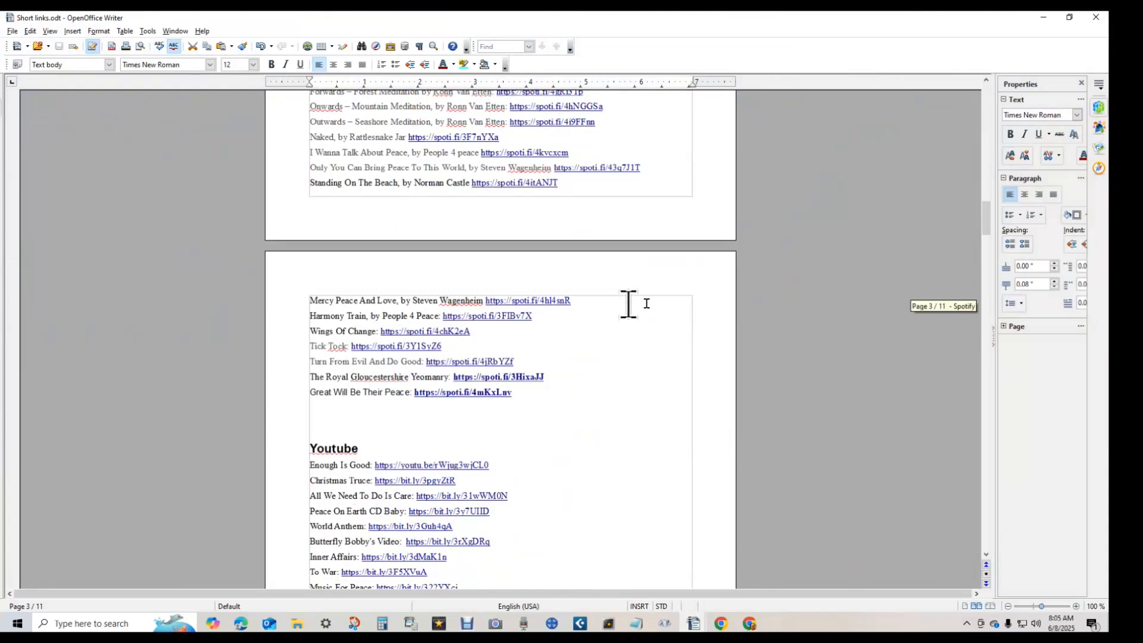
scroll(627, 304, down, 20)
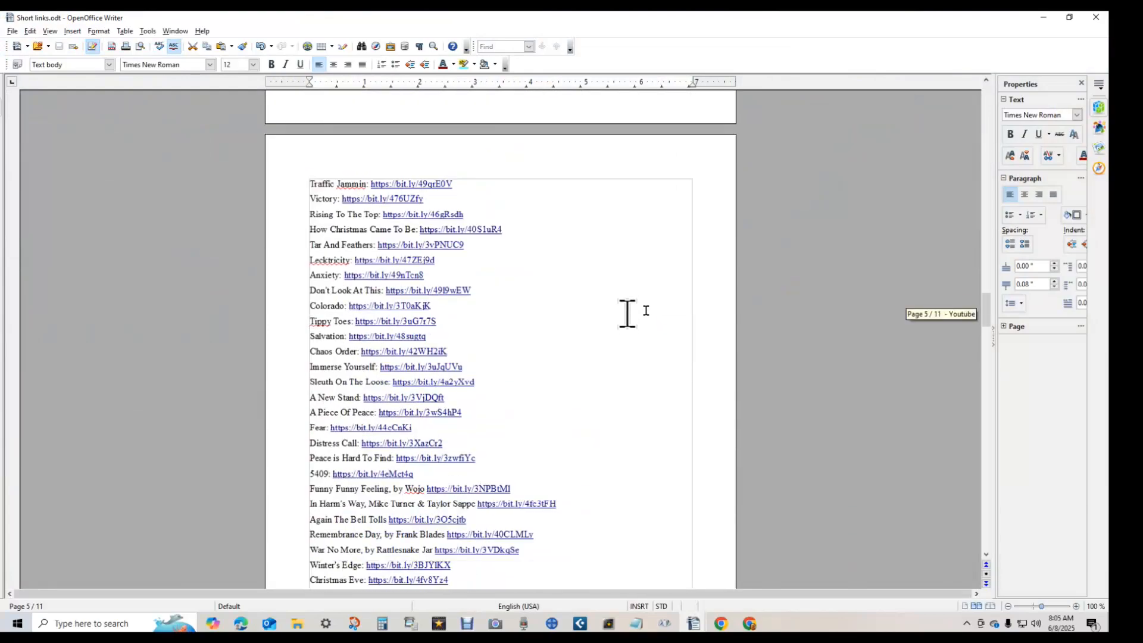
scroll(642, 312, down, 15)
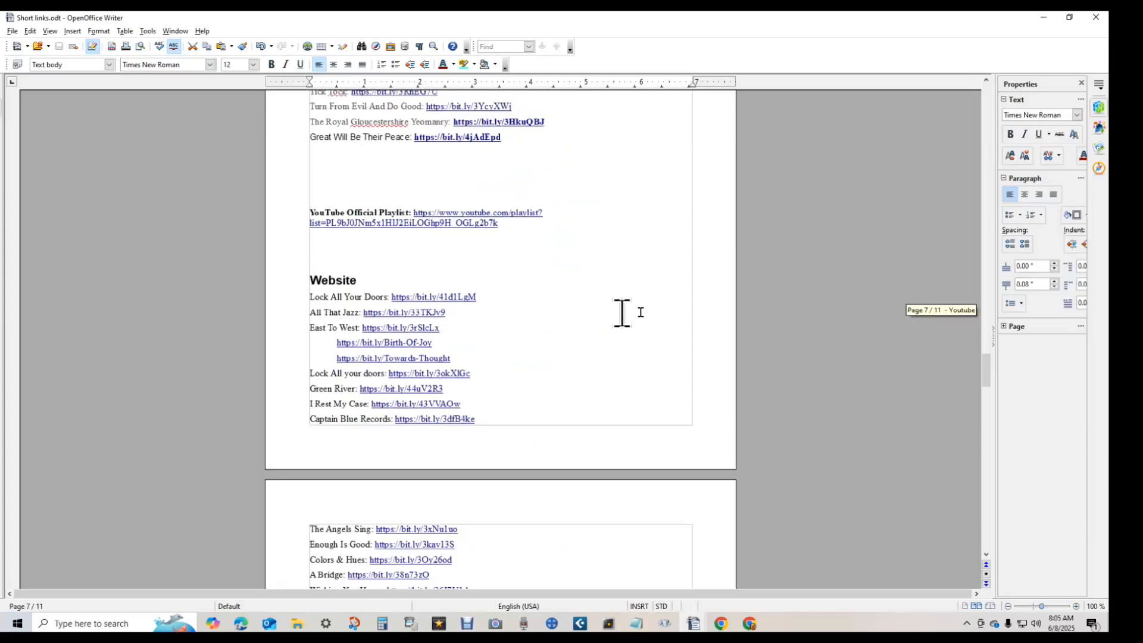
scroll(637, 313, down, 20)
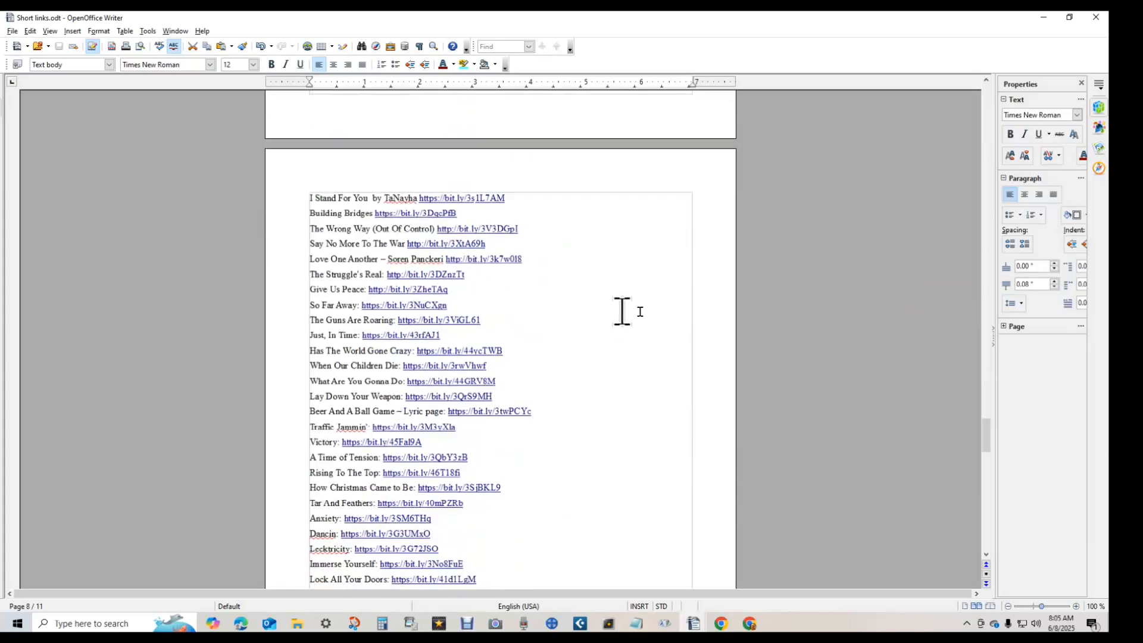
scroll(638, 312, down, 20)
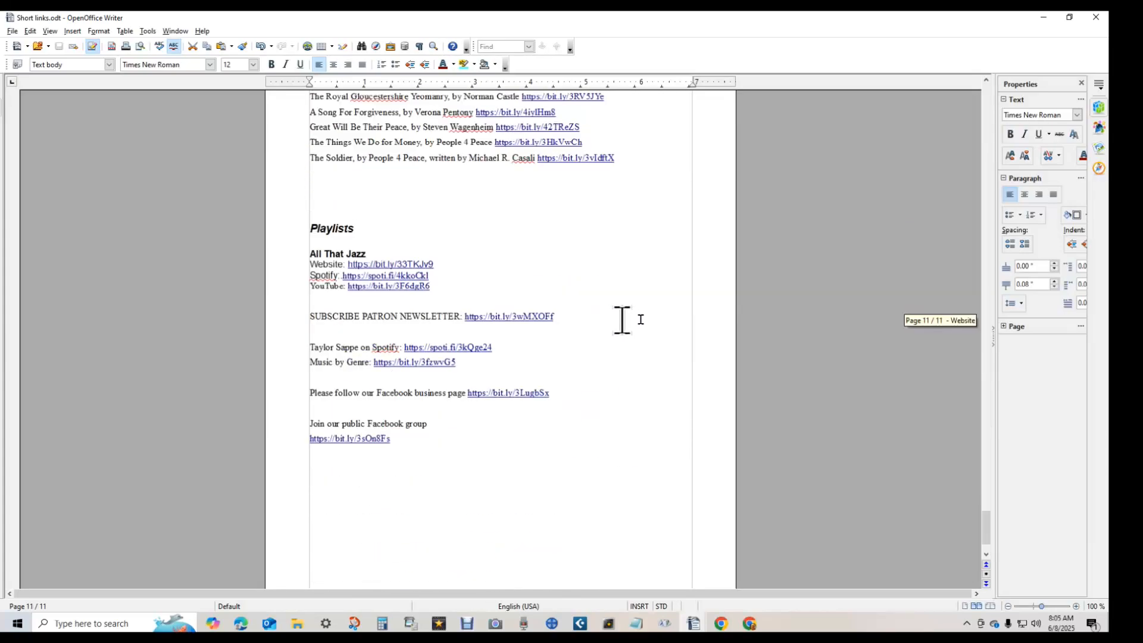
key(ctrl+Home)
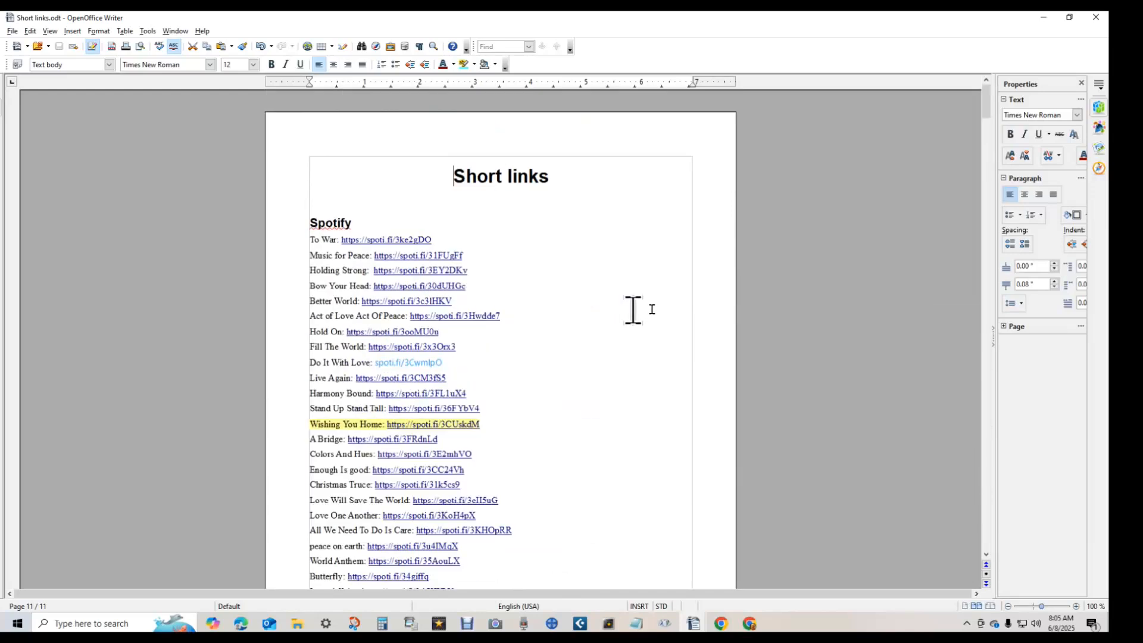
scroll(549, 332, down, 8)
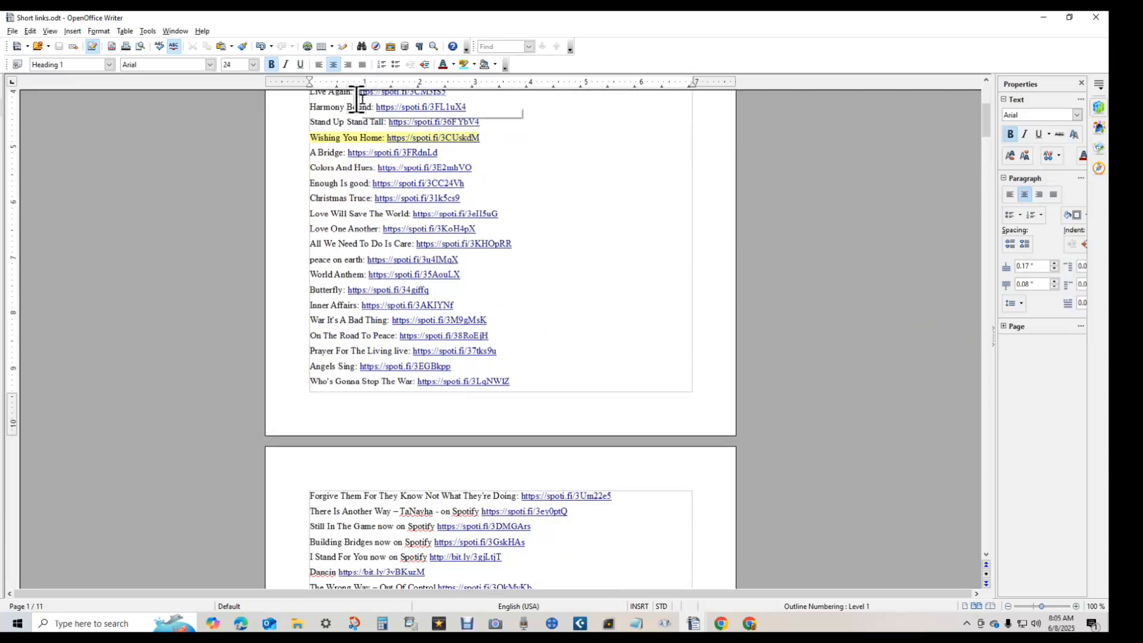
- Clear the highlight from the Wishing You Home line with No Fill
triple_click(307, 138)
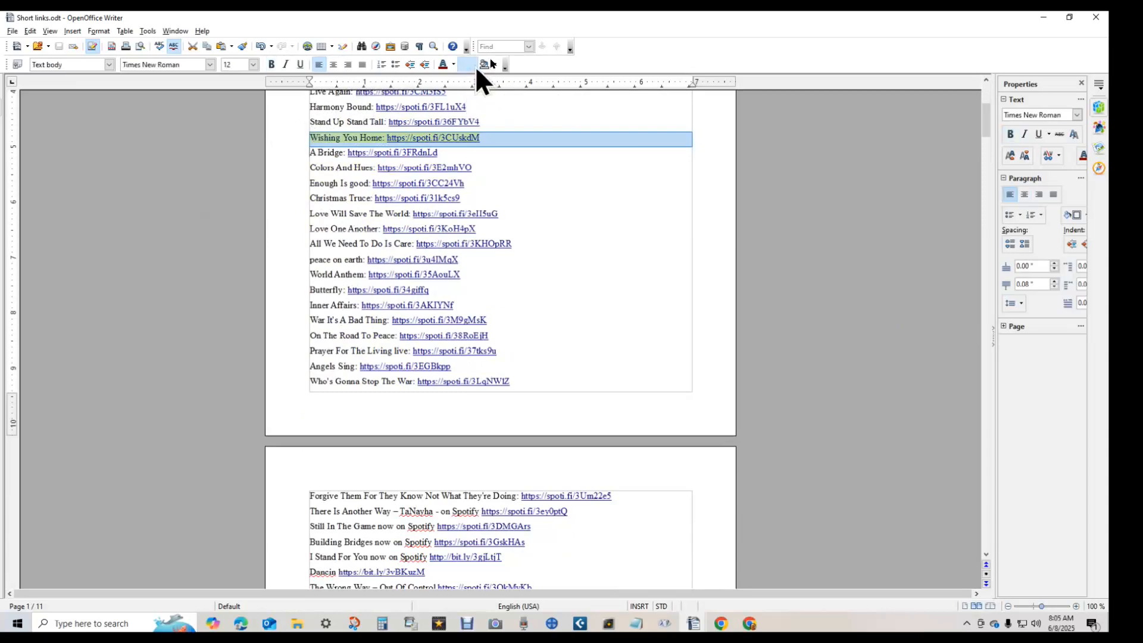
click(475, 65)
click(475, 78)
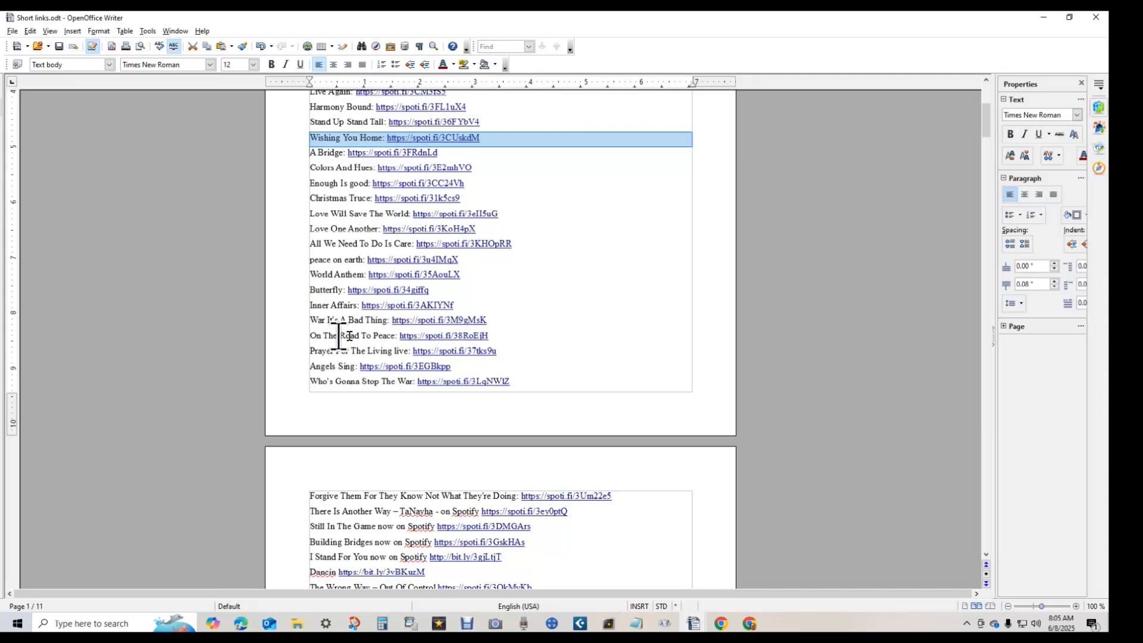
- Give the A Bridge line a light green highlight and save Short links.odt
triple_click(307, 153)
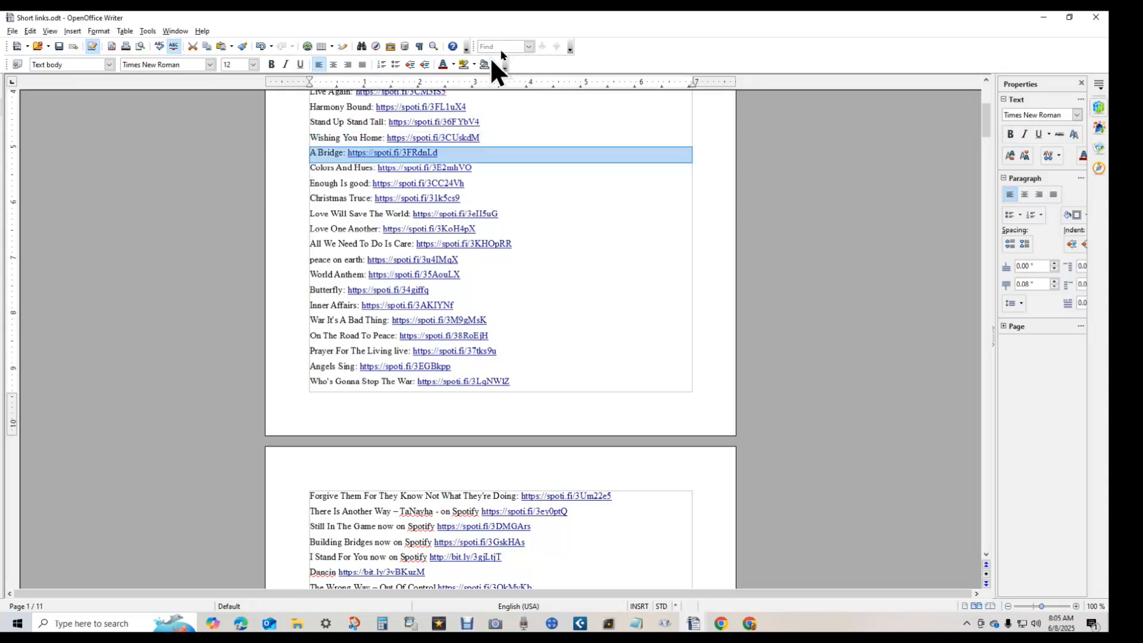
click(464, 64)
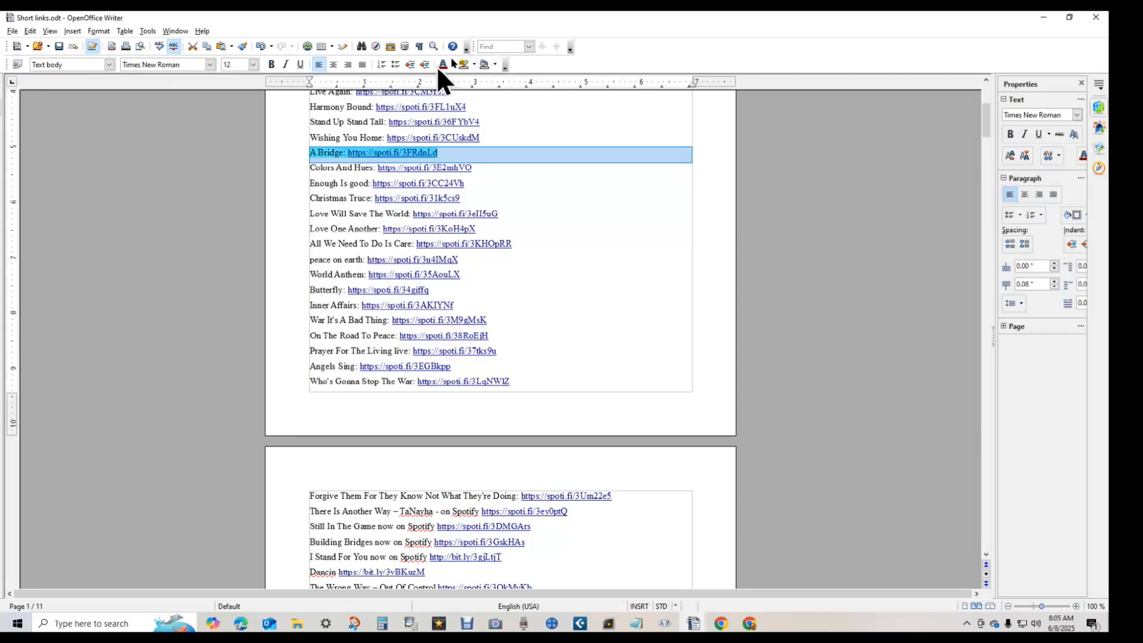
click(473, 64)
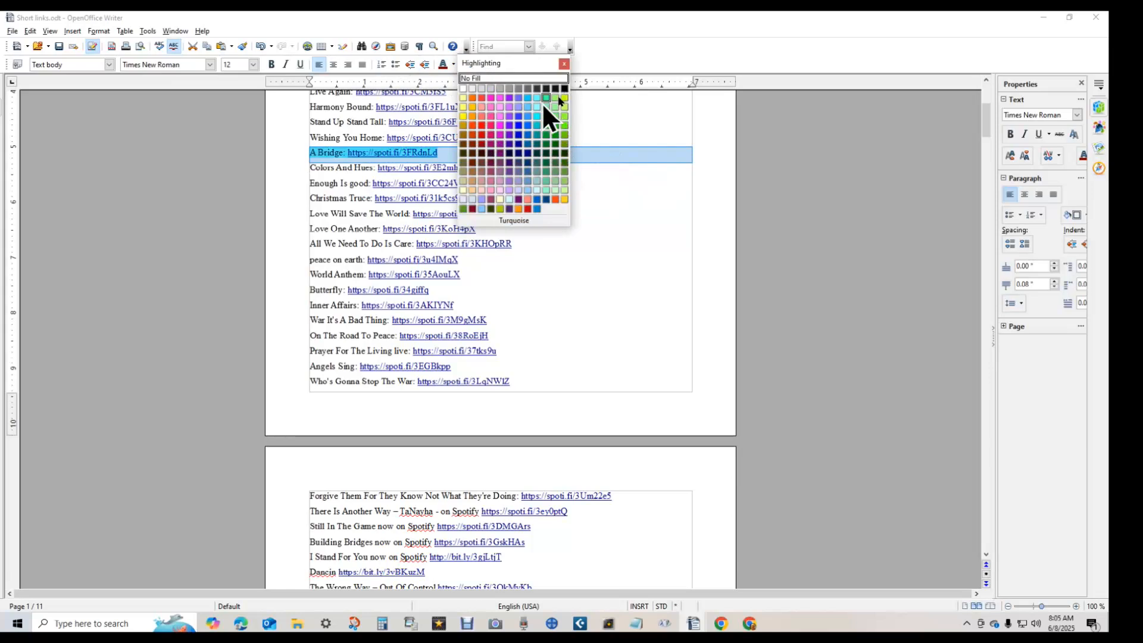
click(462, 97)
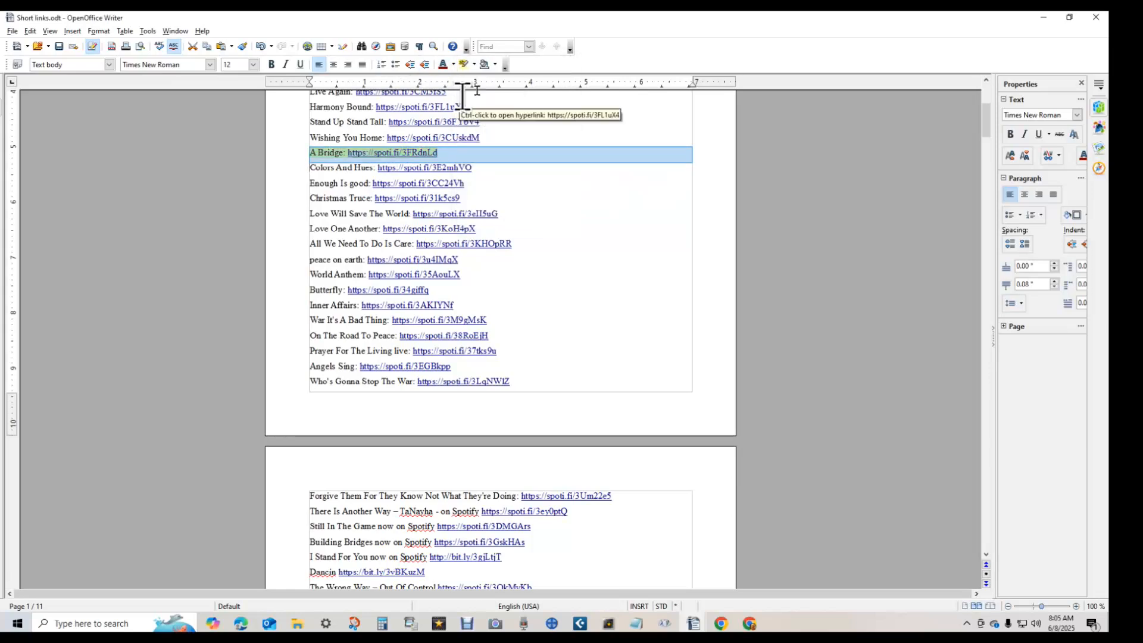
click(58, 46)
click(1040, 16)
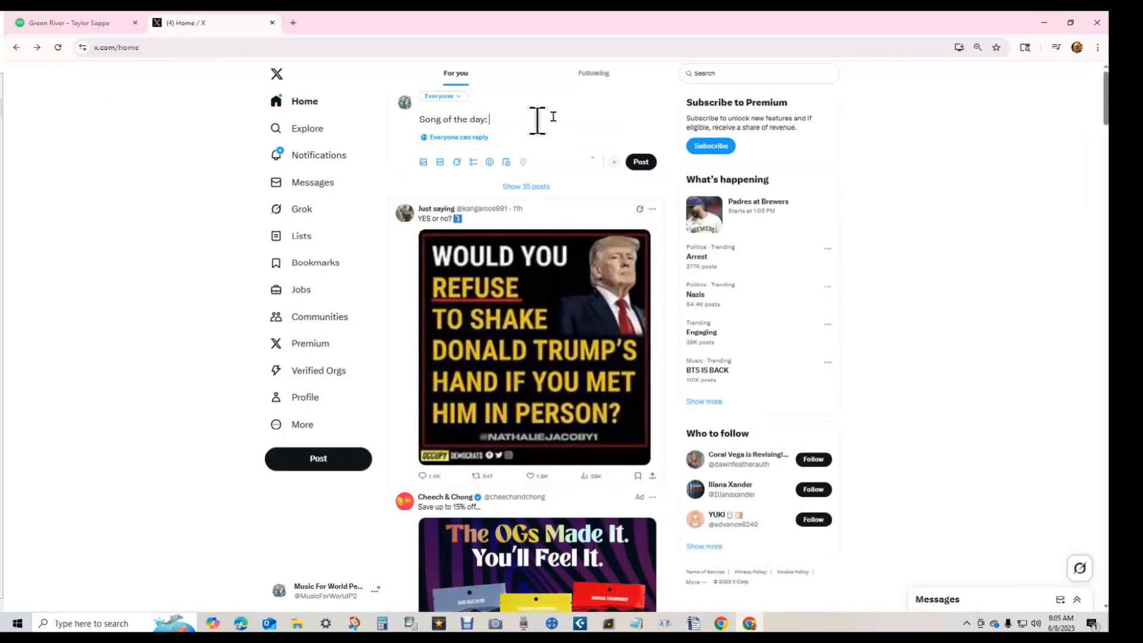
- Paste the Wishing You Home Spotify link, then #IDWP #MusicForWorldPeace #worldpeace on a new line
text(Wishing You Home: https://spoti.fi/3CUskdM)
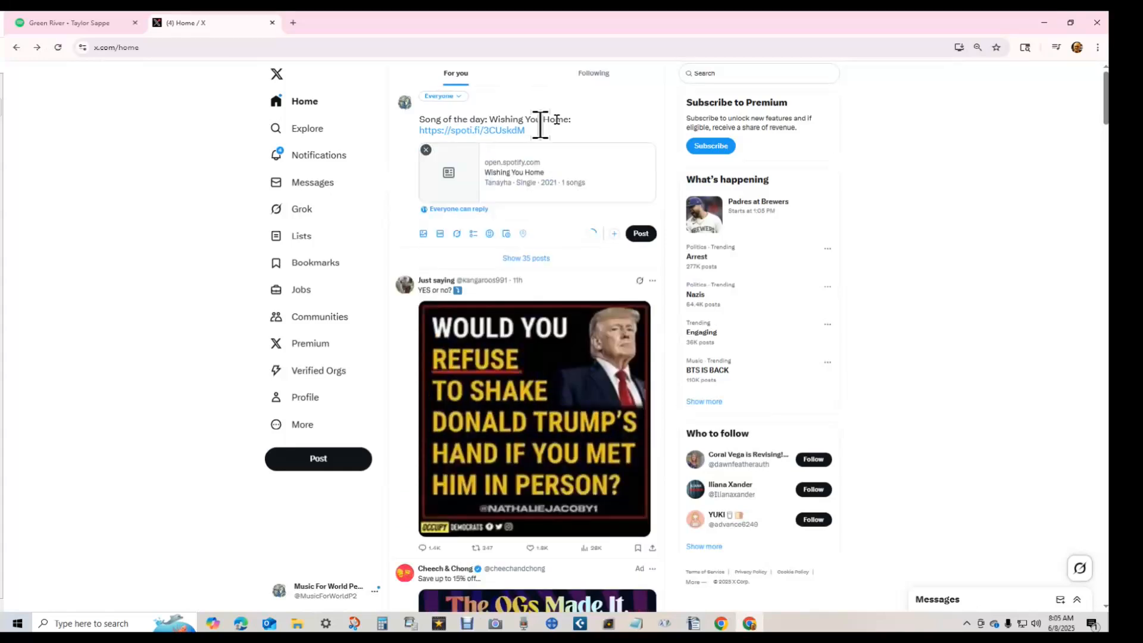
key(Return)
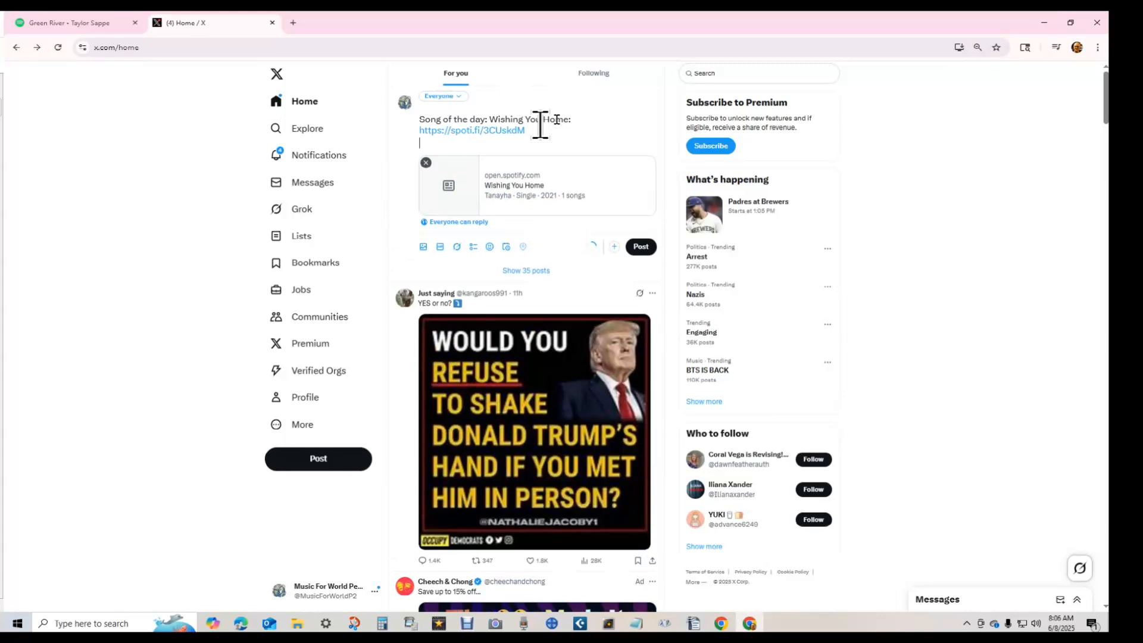
key(alt+Tab)
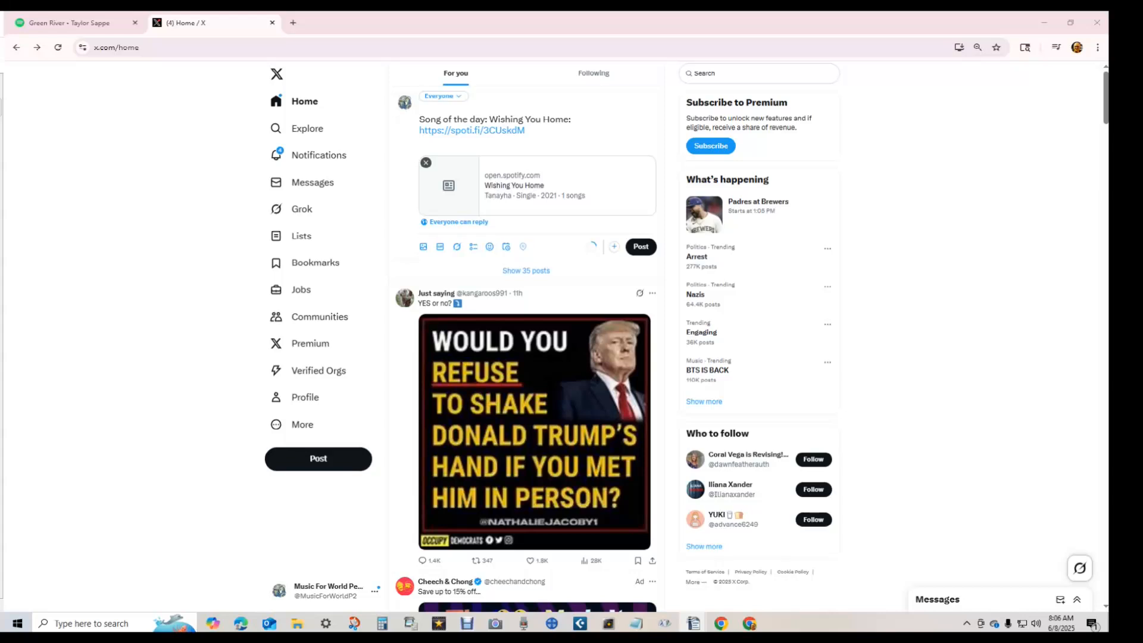
click(447, 141)
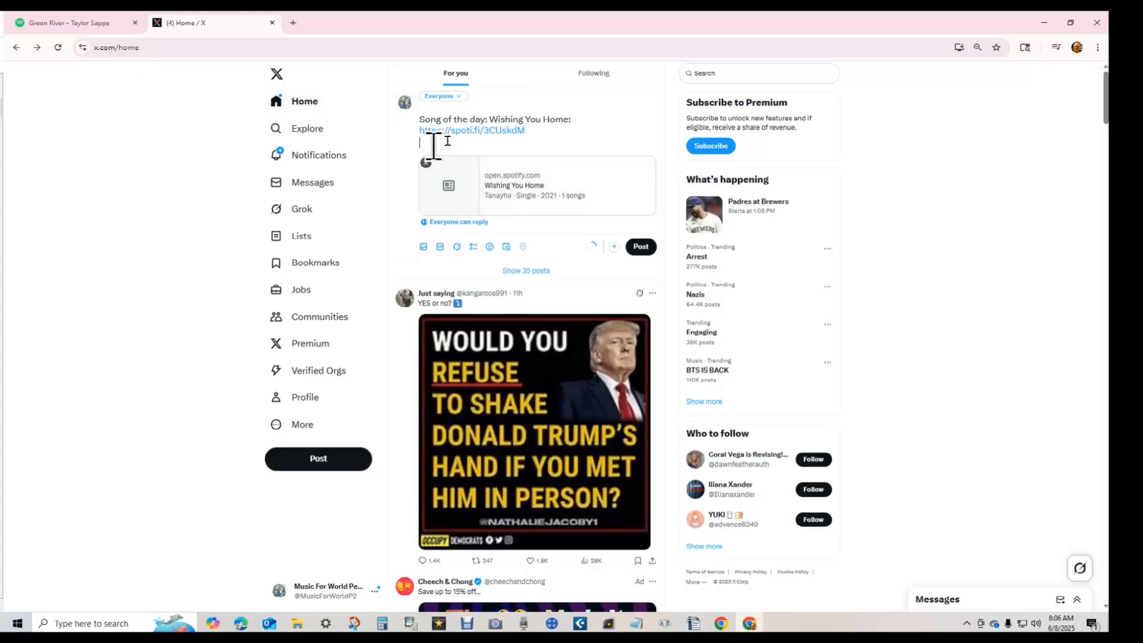
text(#IDWM #MusicForWorldPeace #worldpeace)
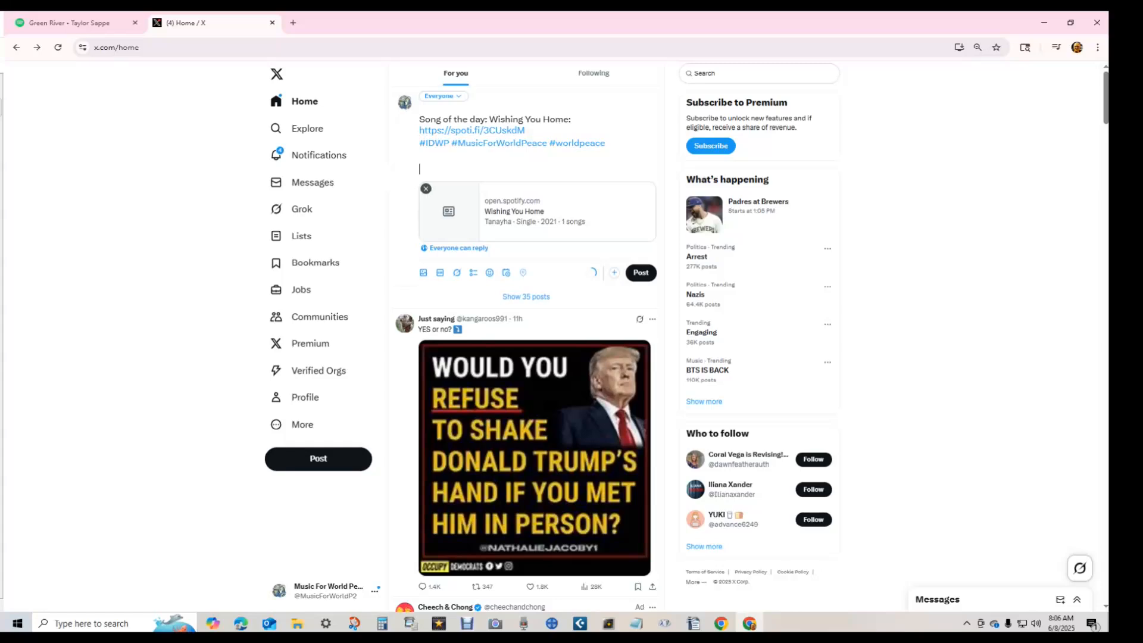
drag(0, 36, 792, 12)
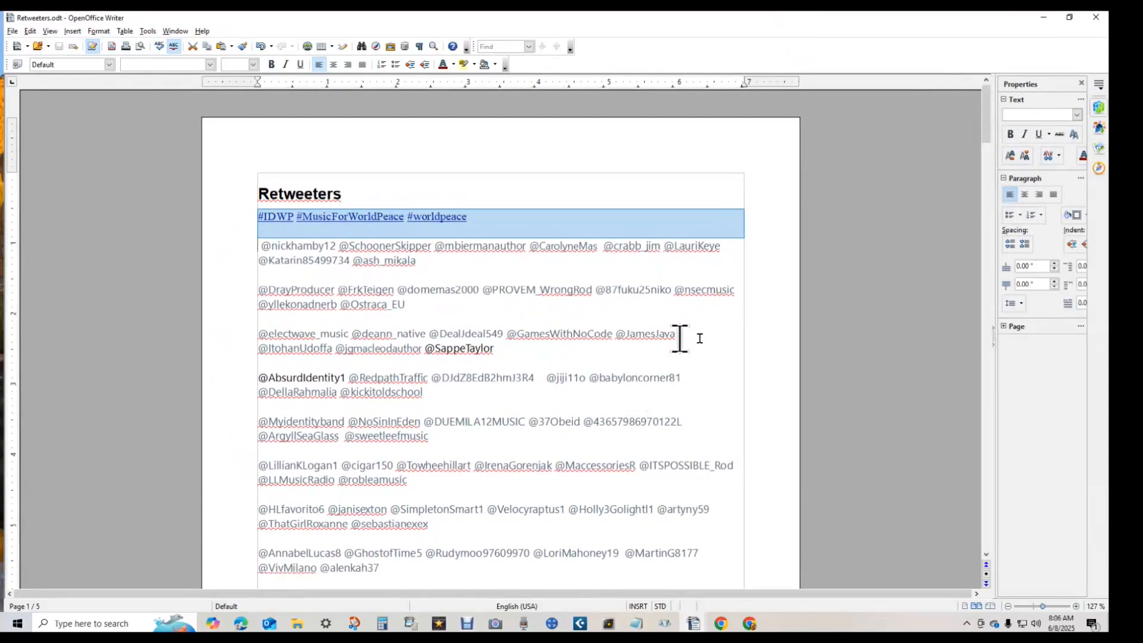
scroll(684, 342, down, 15)
scroll(694, 347, down, 20)
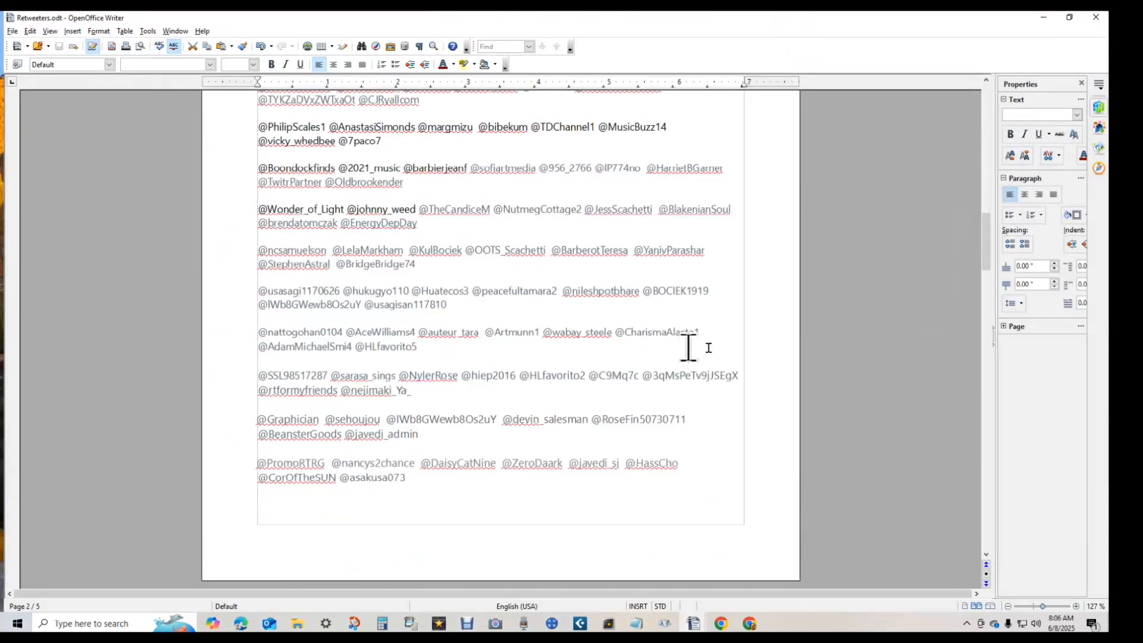
scroll(693, 337, down, 20)
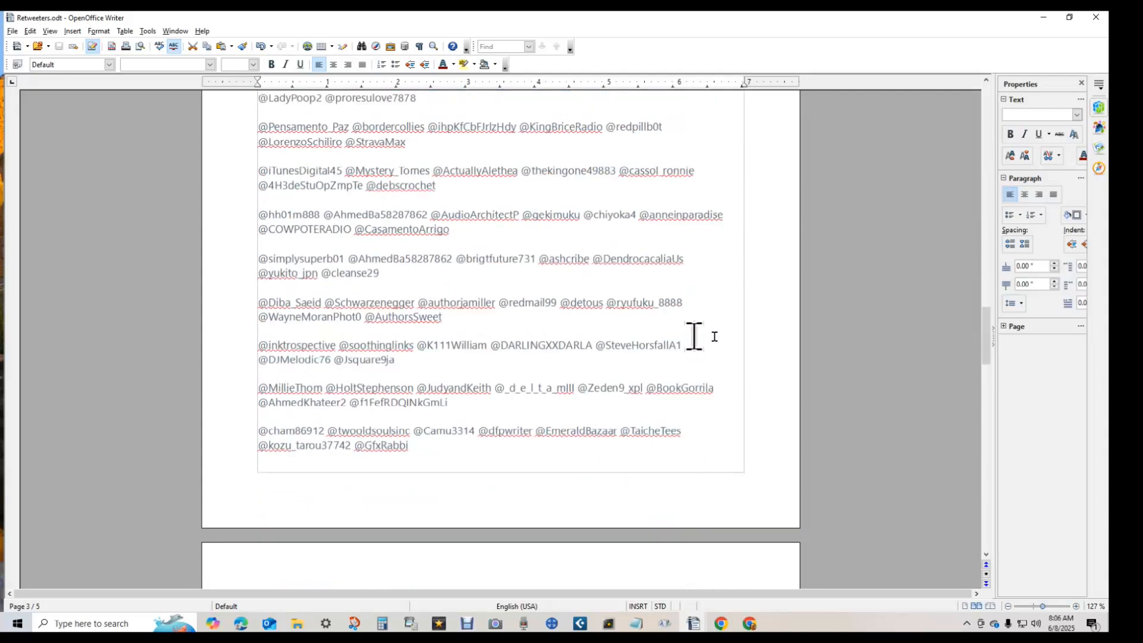
scroll(417, 369, up, 3)
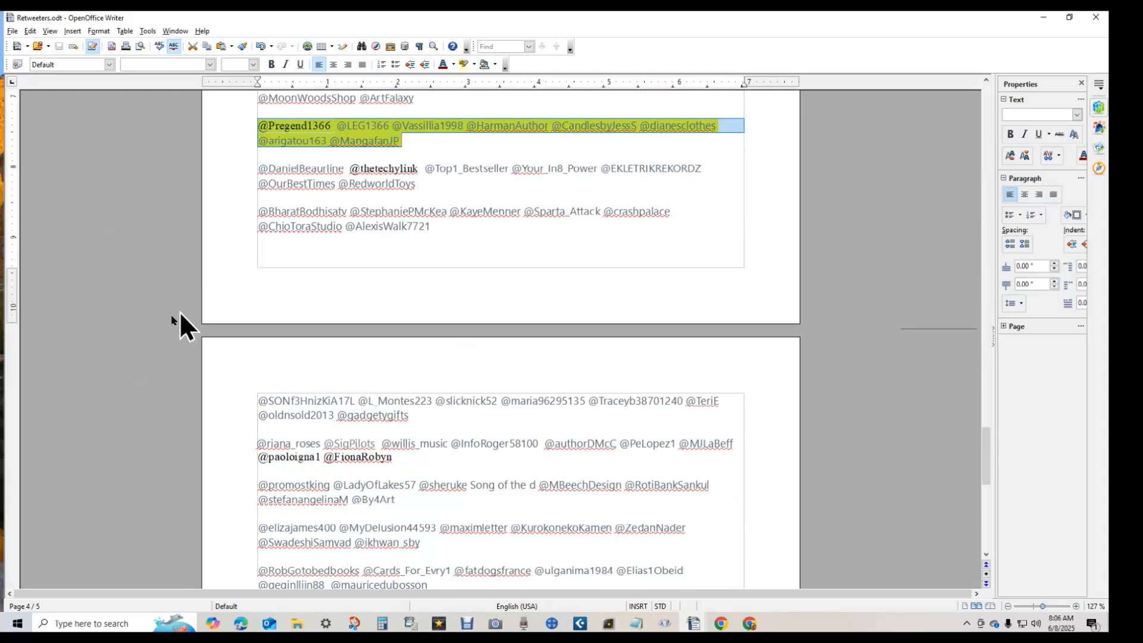
click(473, 64)
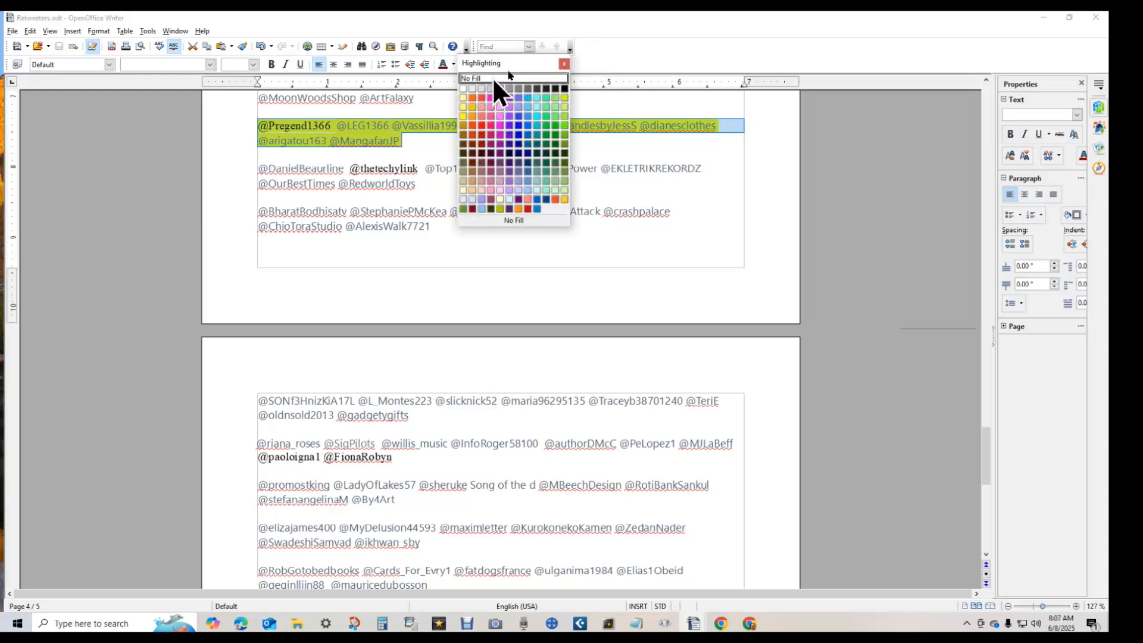
click(493, 79)
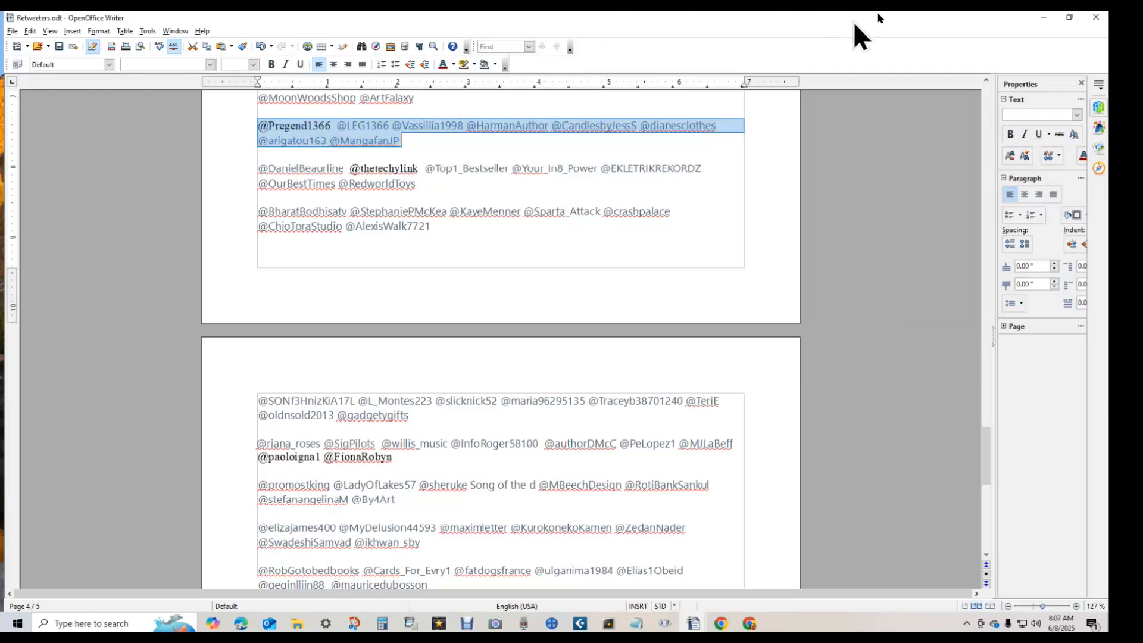
drag(853, 21, 0, 36)
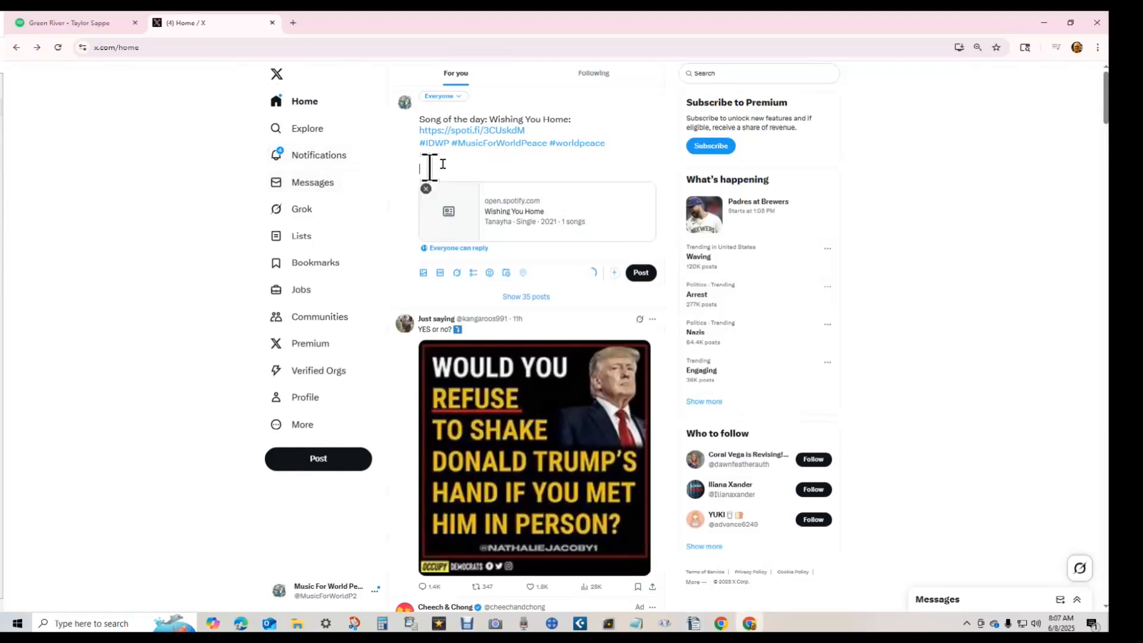
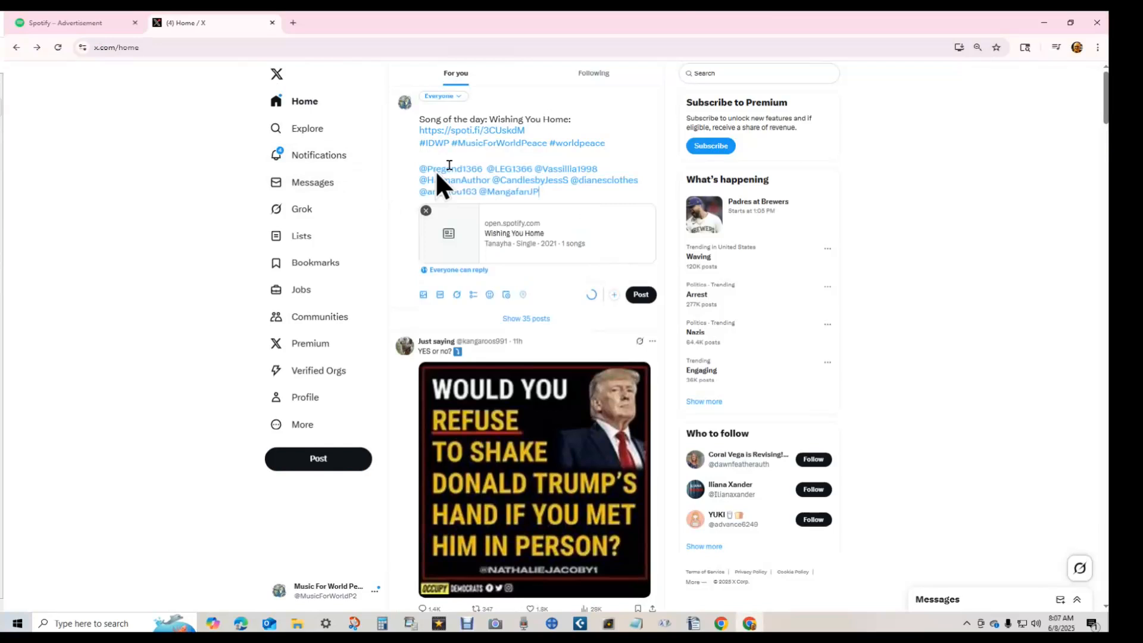
key(ctrl+Home)
key(shift+Down)
key(shift+Down)
key(shift+Down)
key(ctrl+c)
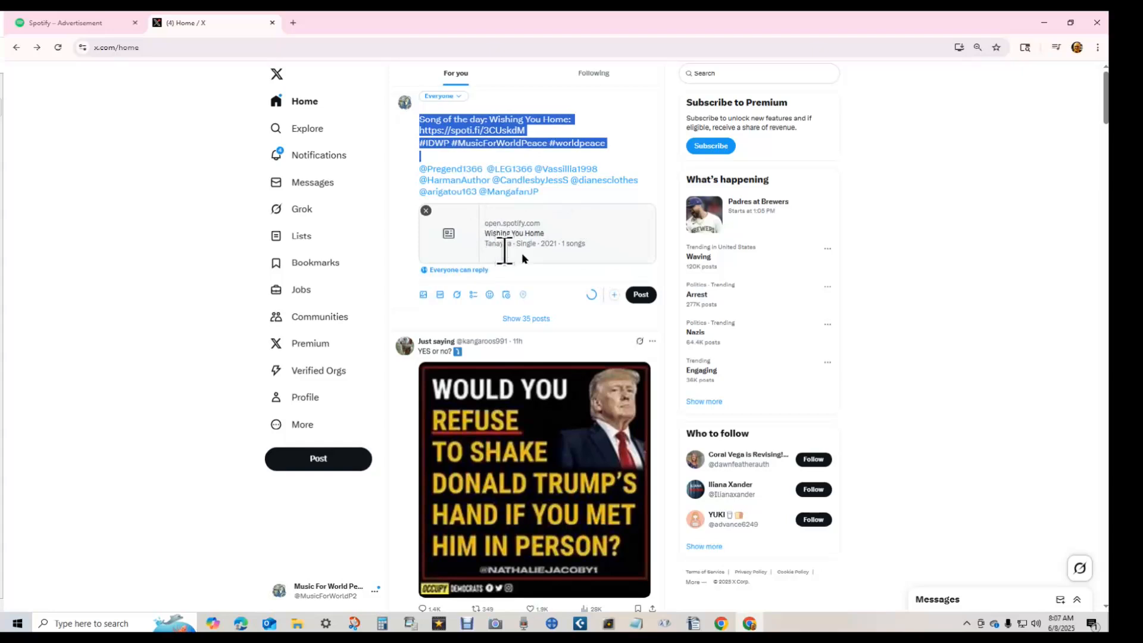
- Search Cubase Projects for 'wishing you home' and attach the cover image from its Artwork folder
click(423, 295)
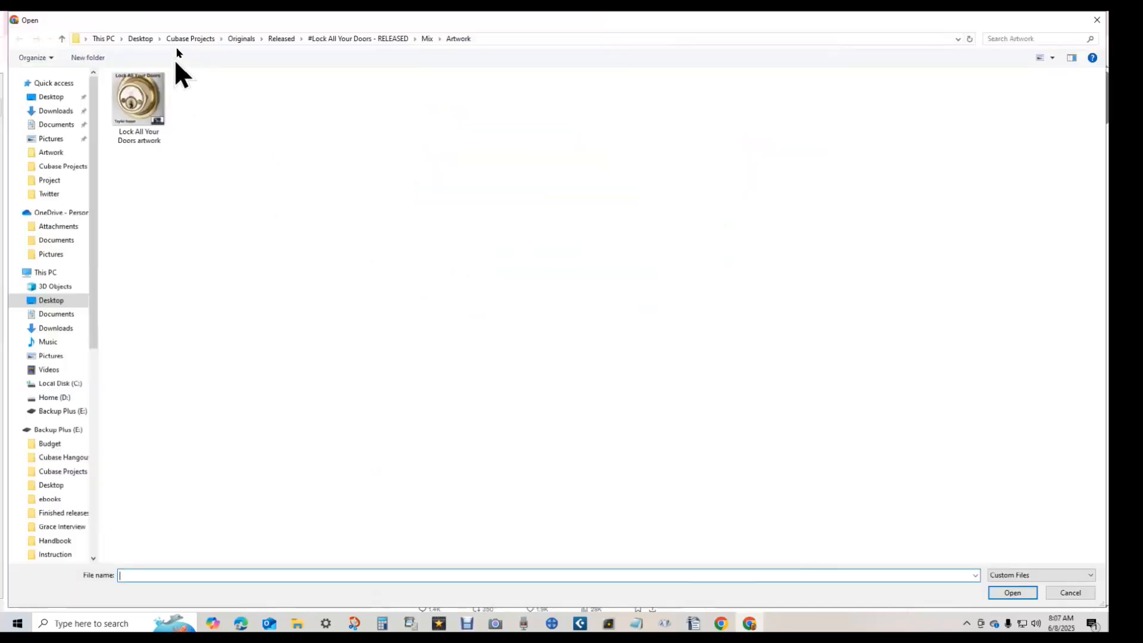
click(193, 38)
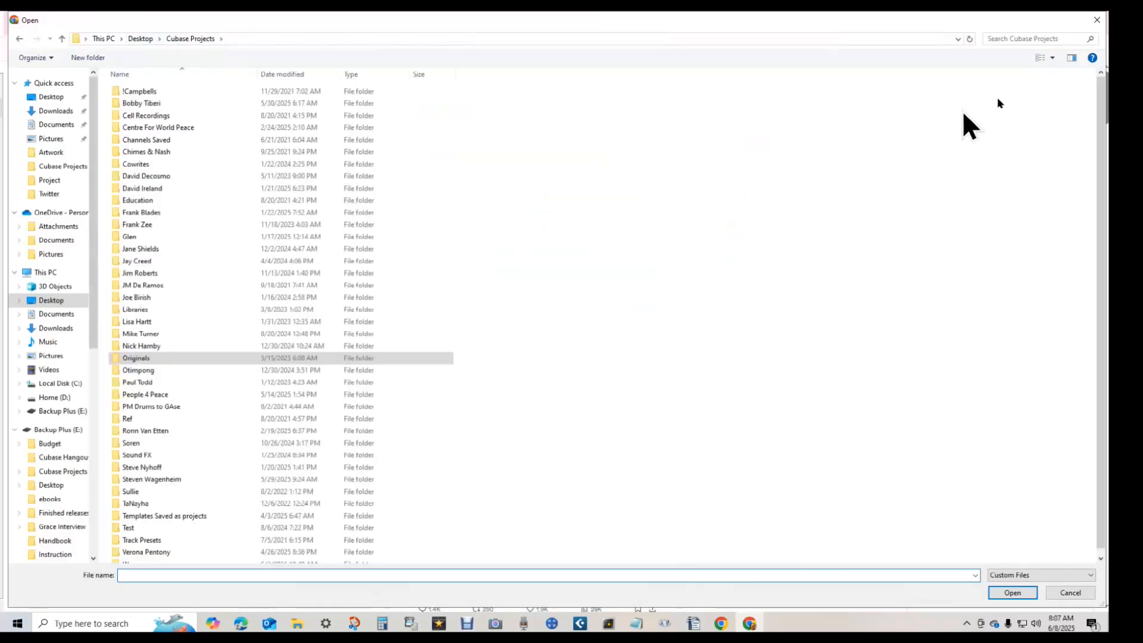
click(998, 39)
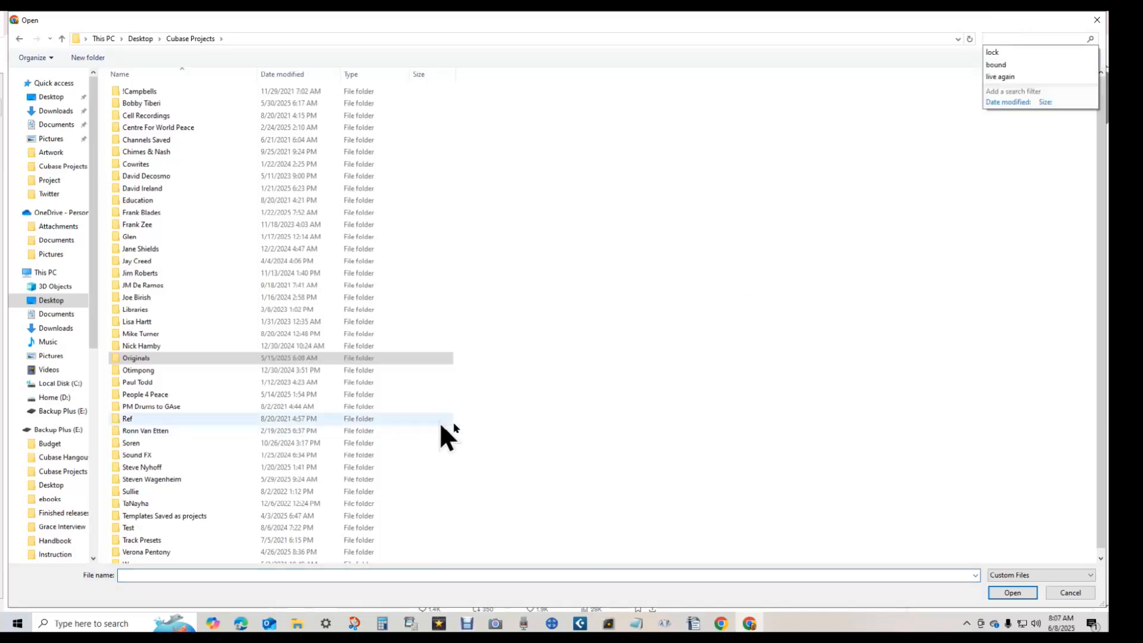
text(is)
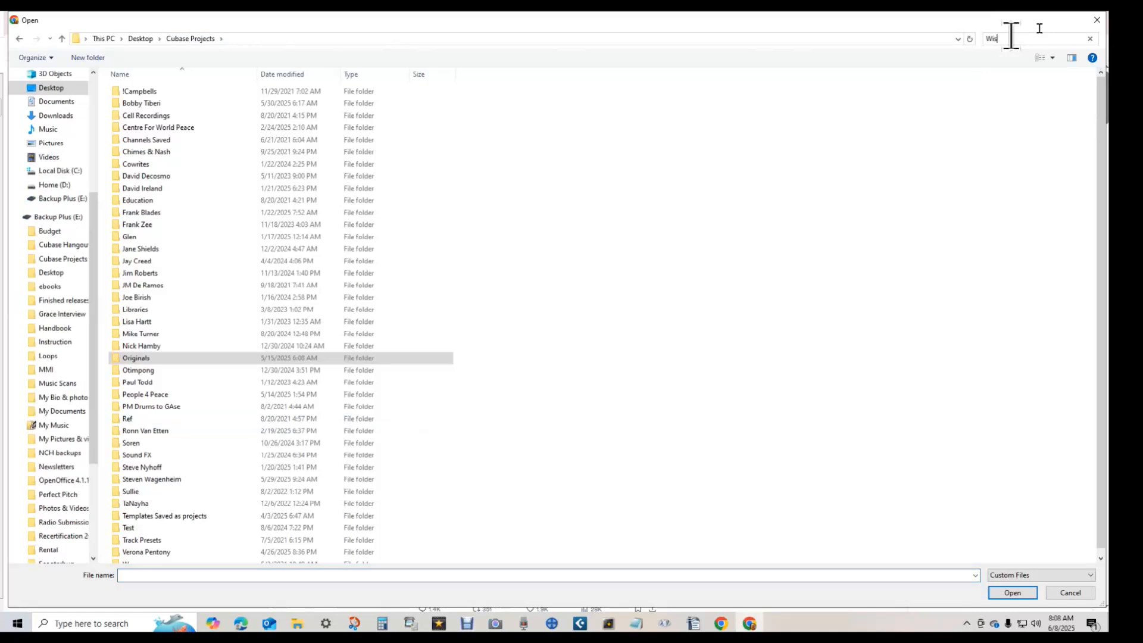
text(hing you home)
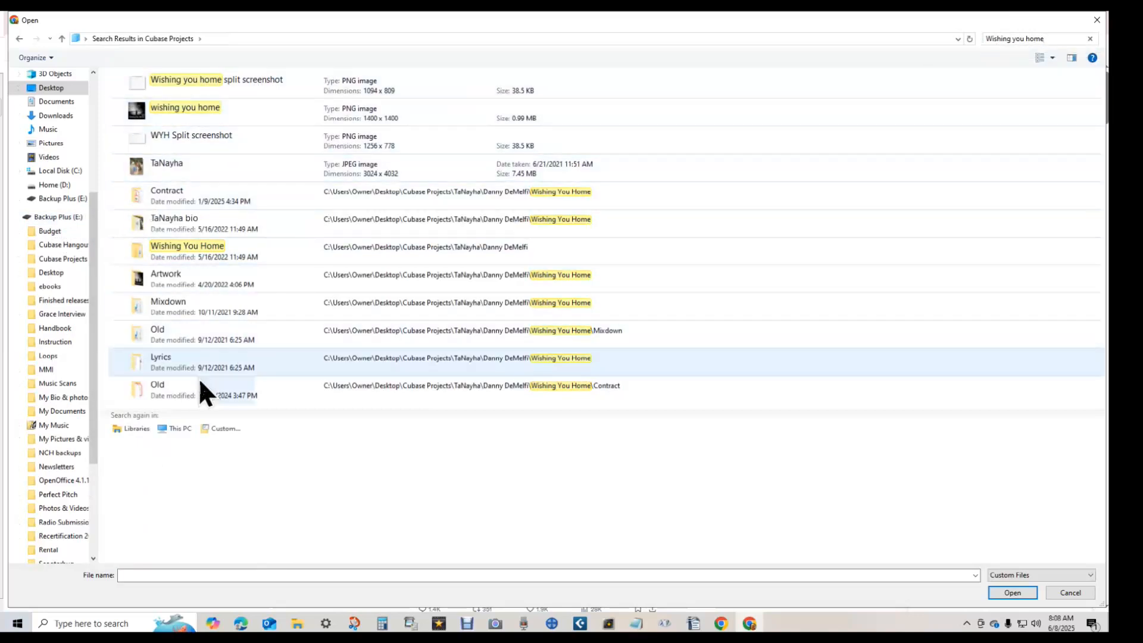
double_click(138, 281)
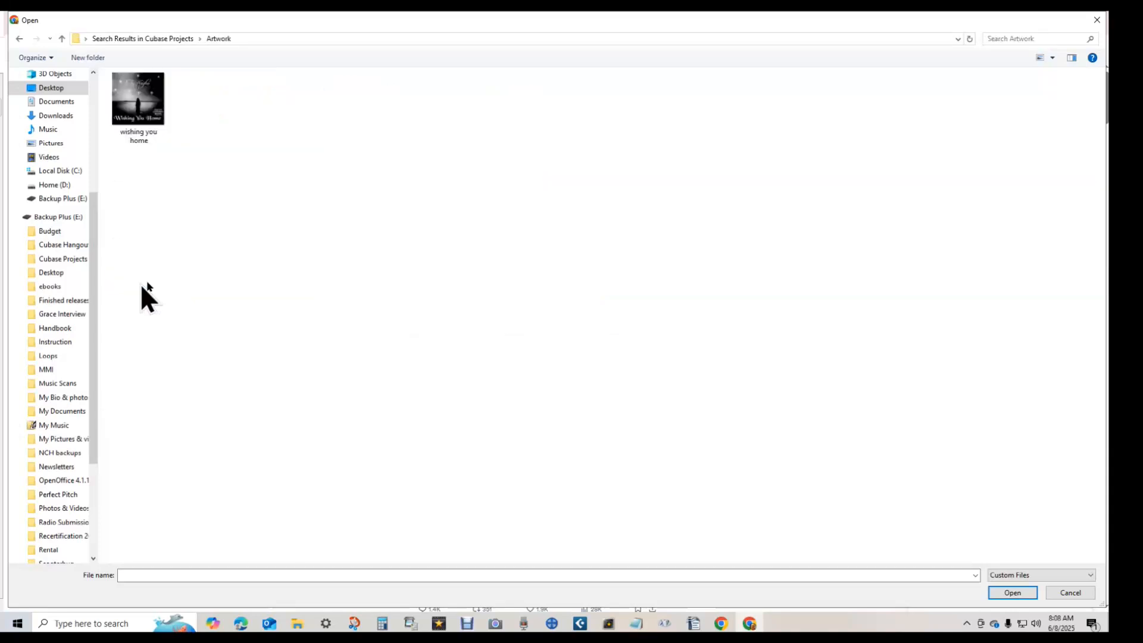
double_click(151, 94)
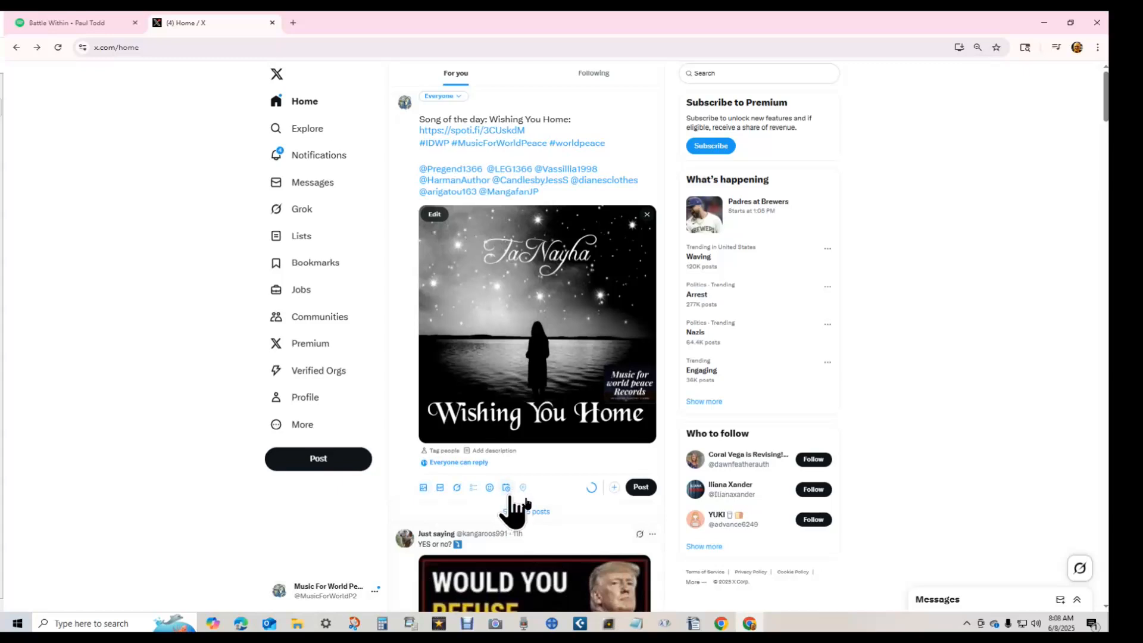
- Open the Schedule dialog for the Wishing You Home draft
click(507, 489)
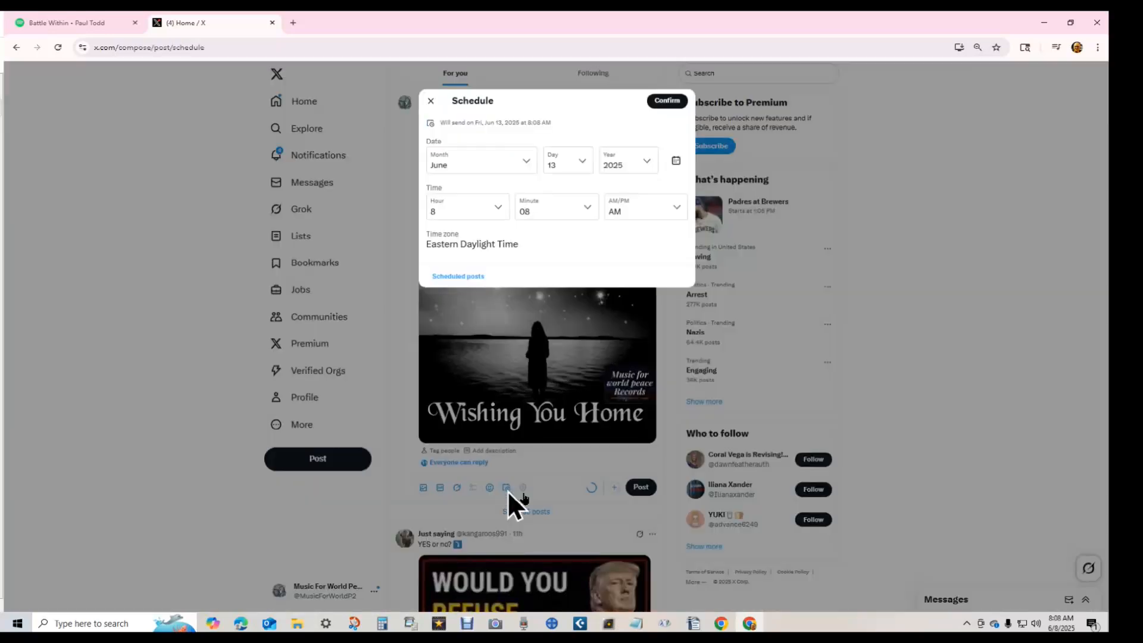
- Keep the scheduled date at June 13
click(527, 161)
click(519, 159)
click(581, 162)
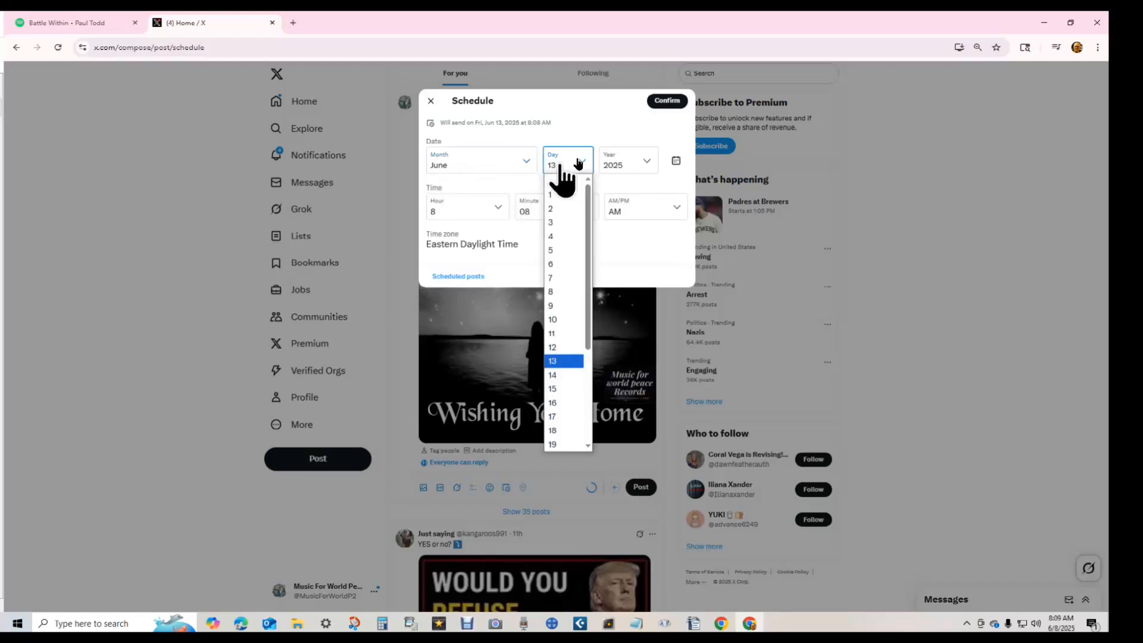
click(580, 161)
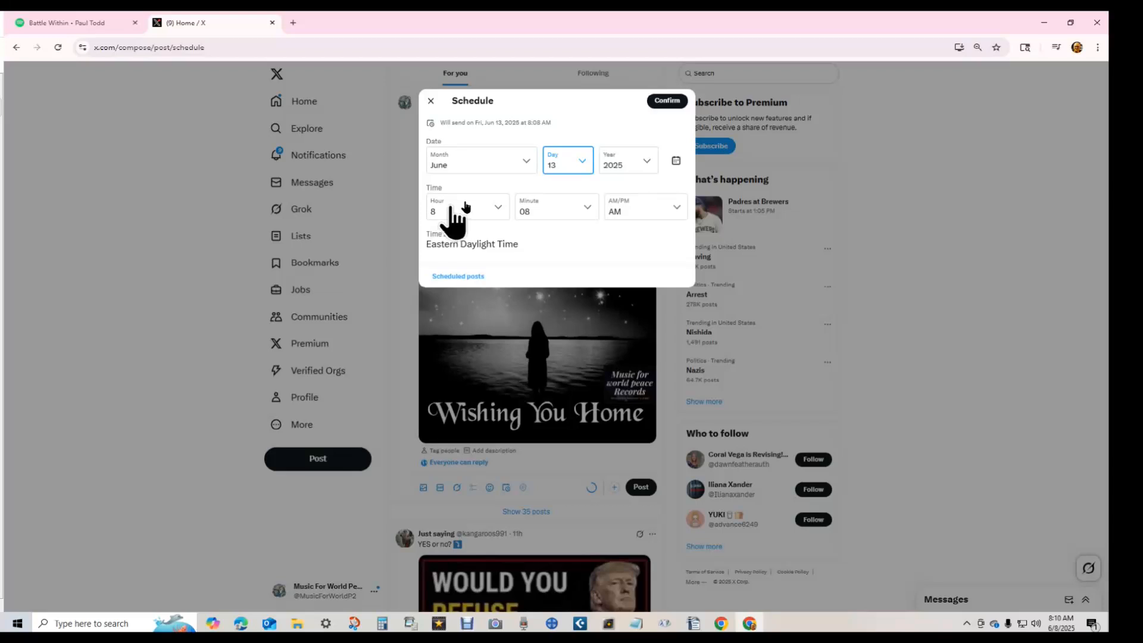
- Set the send hour to 3 for 3:08 AM, schedule the post, and begin a new one
click(464, 210)
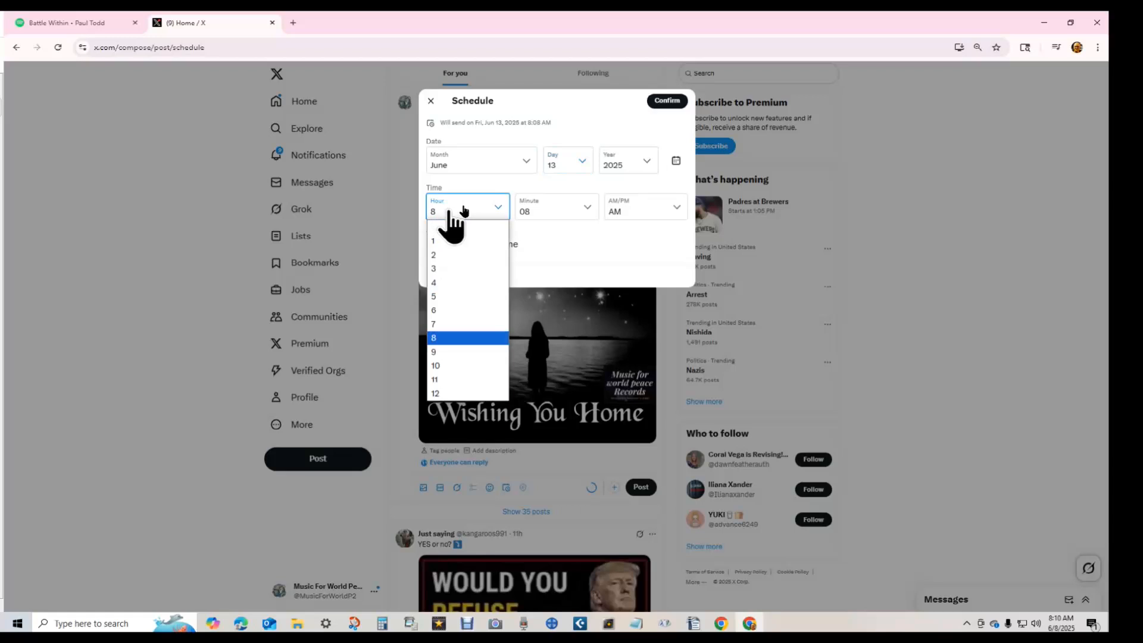
click(485, 271)
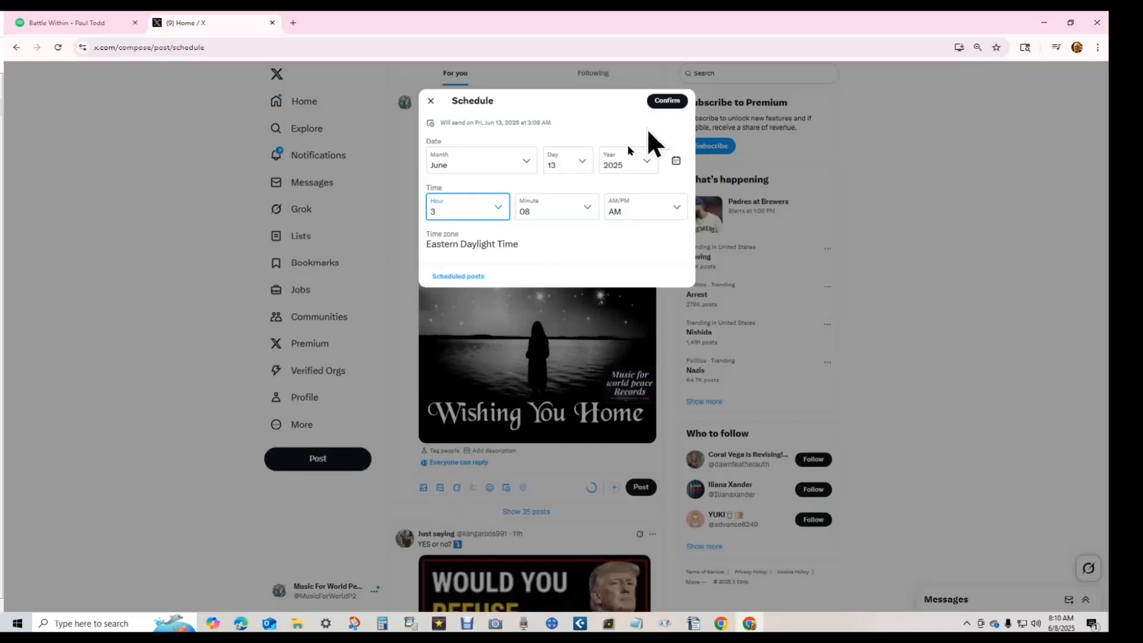
click(683, 101)
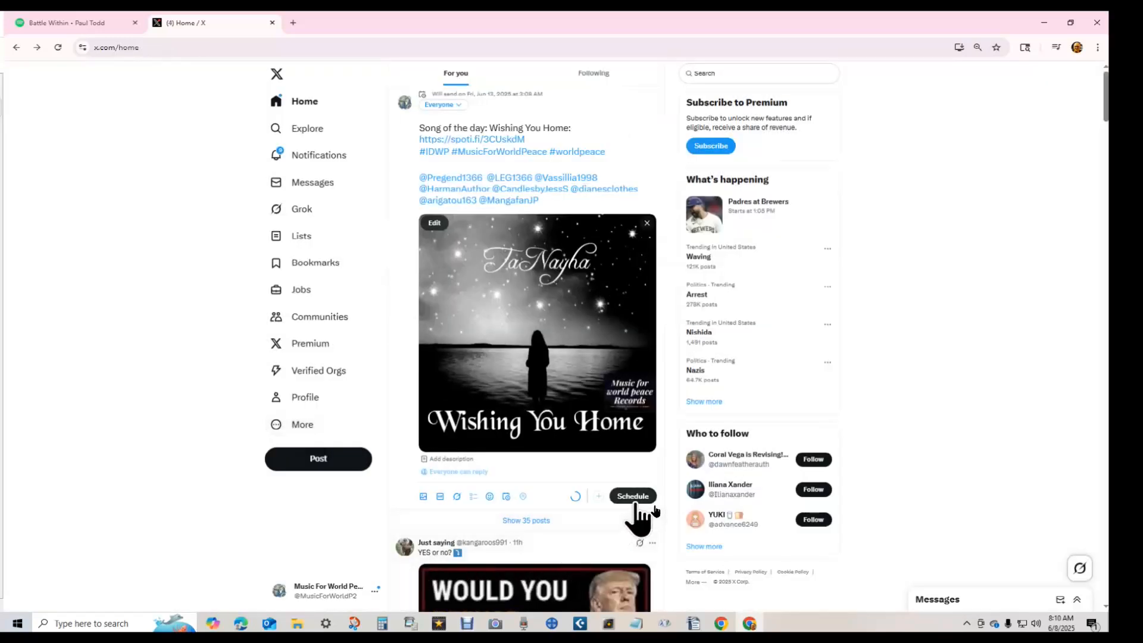
click(634, 497)
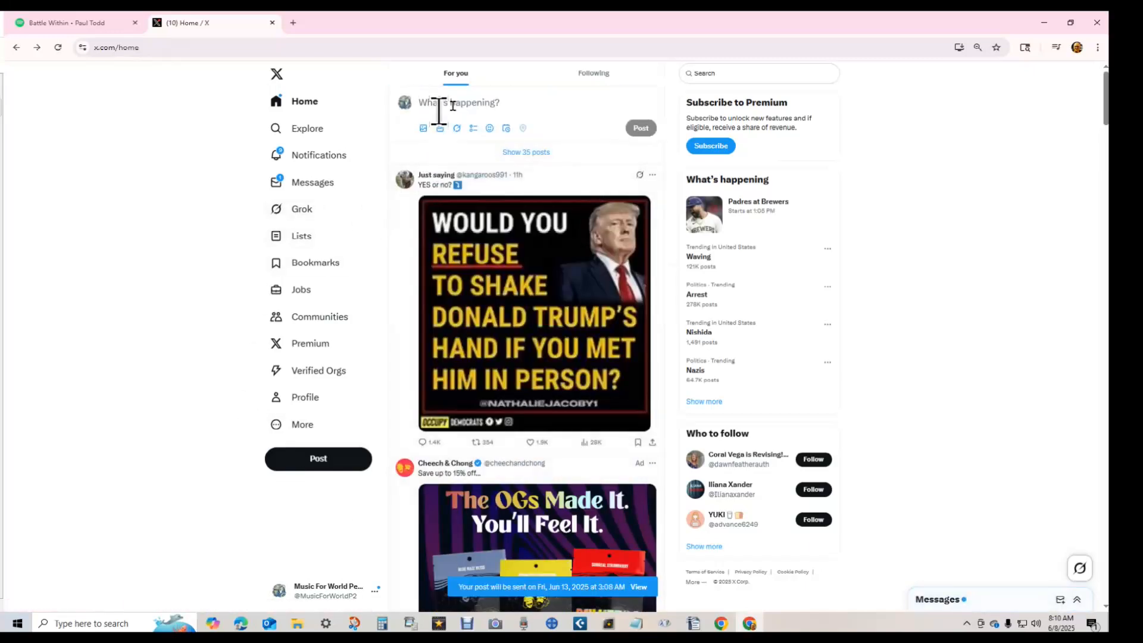
click(439, 107)
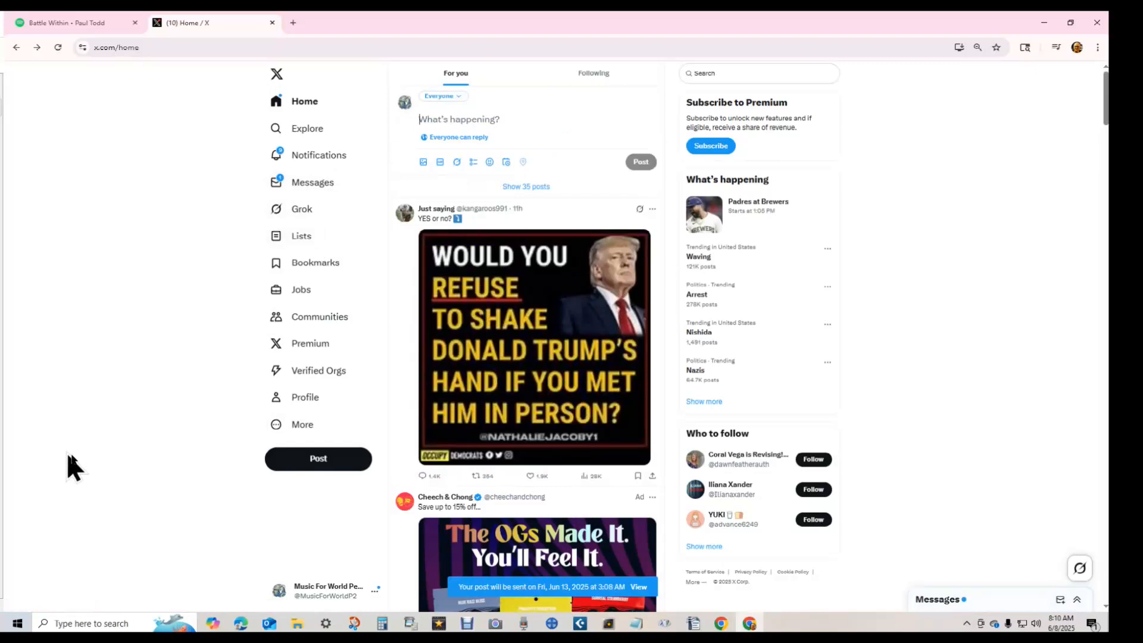
- Paste the song text, Spotify link and hashtags, and attach the wishing you home cover
key(ctrl+v)
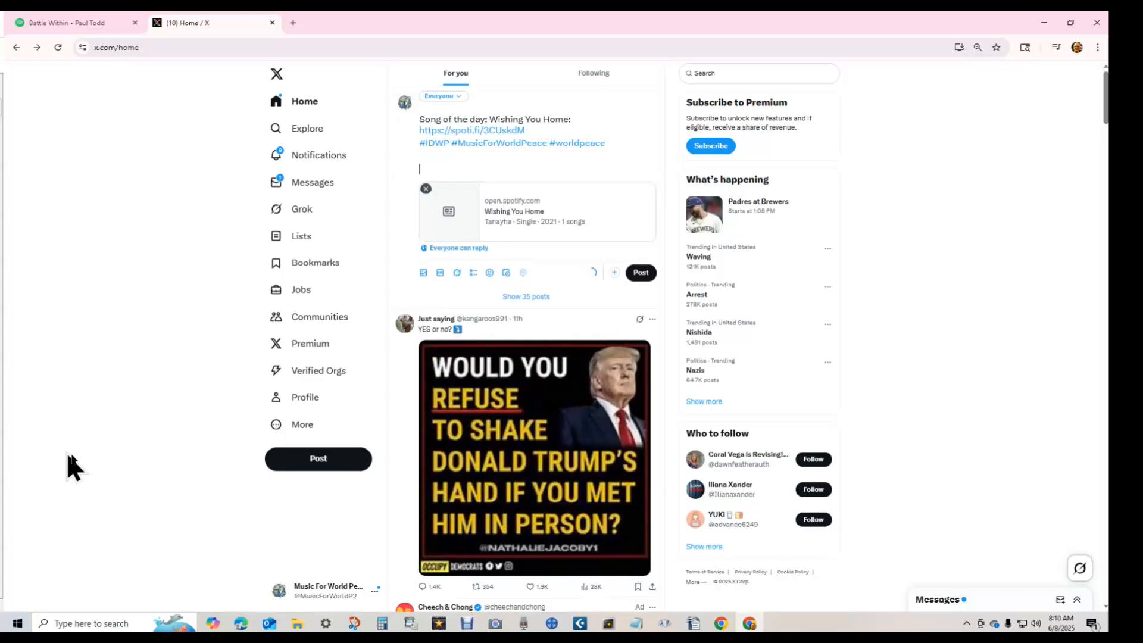
click(423, 273)
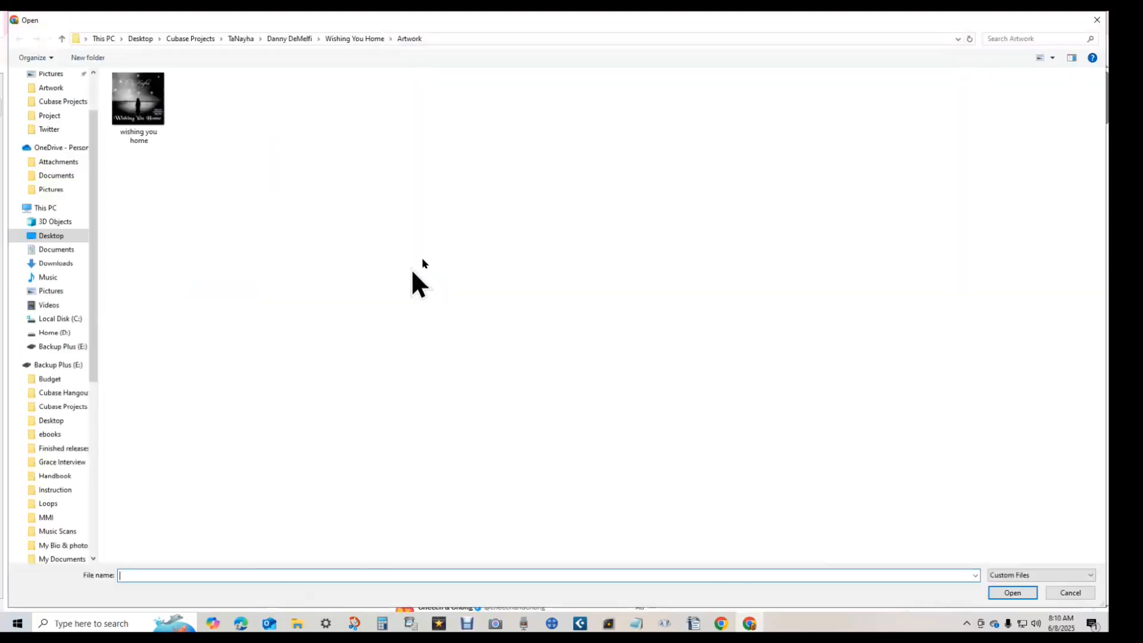
double_click(148, 112)
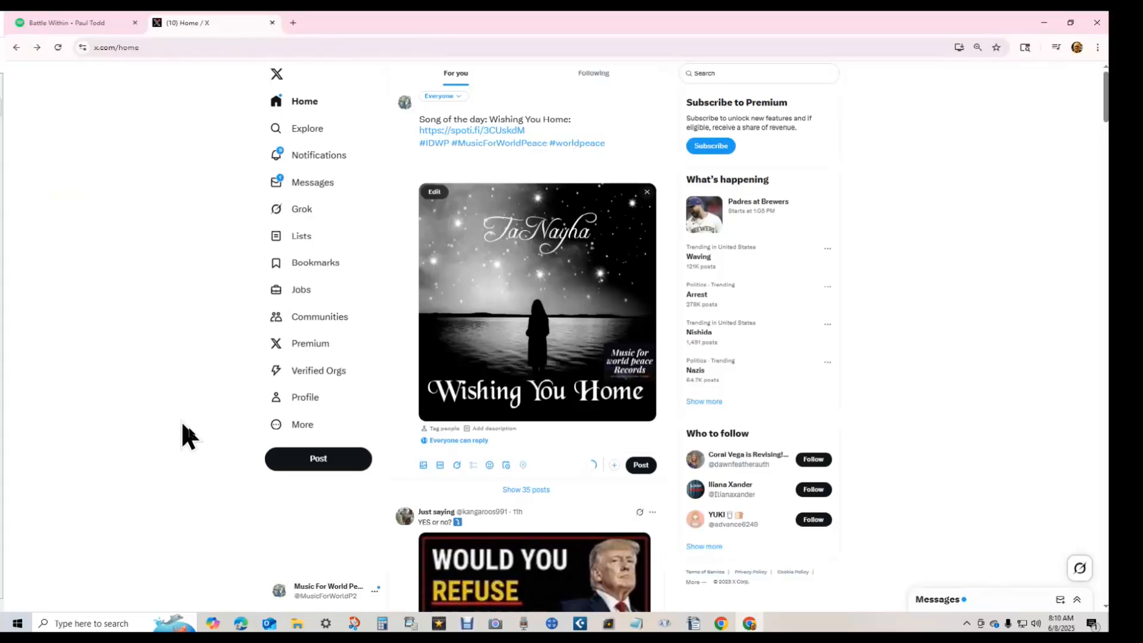
- Schedule the post for Fri, Jun 13, 2025 at 6:10 AM
click(506, 464)
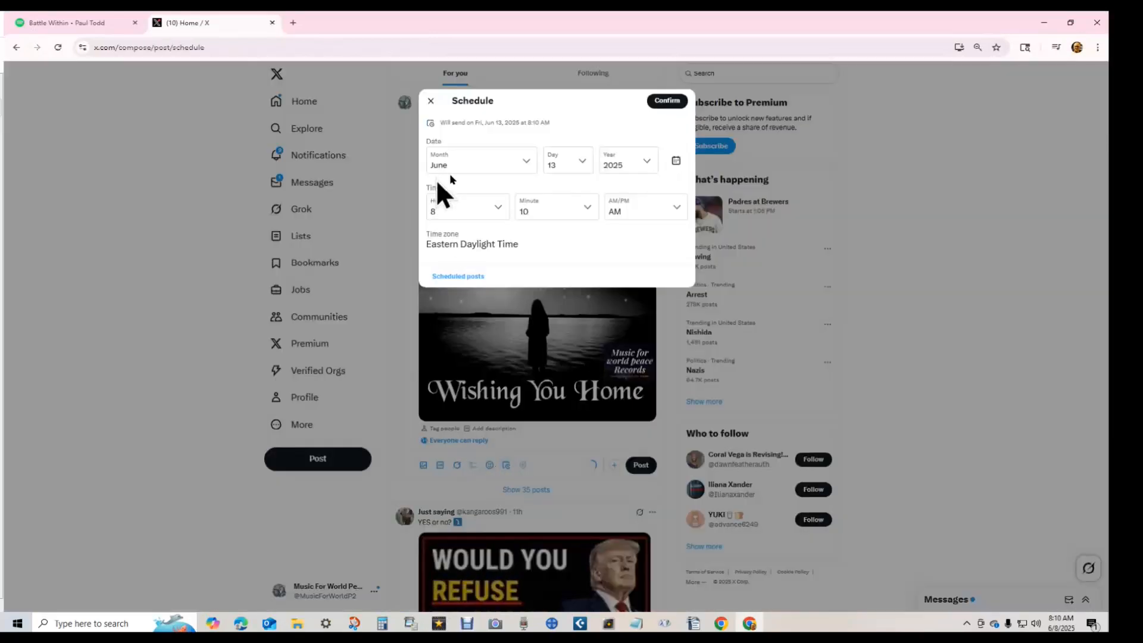
click(446, 213)
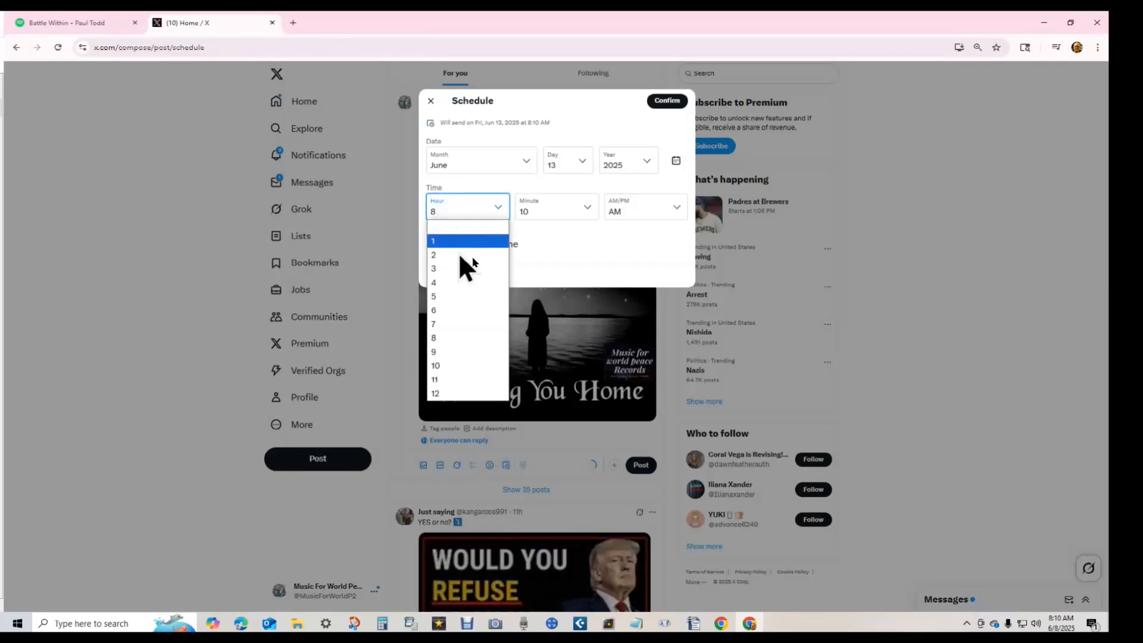
click(447, 311)
click(667, 101)
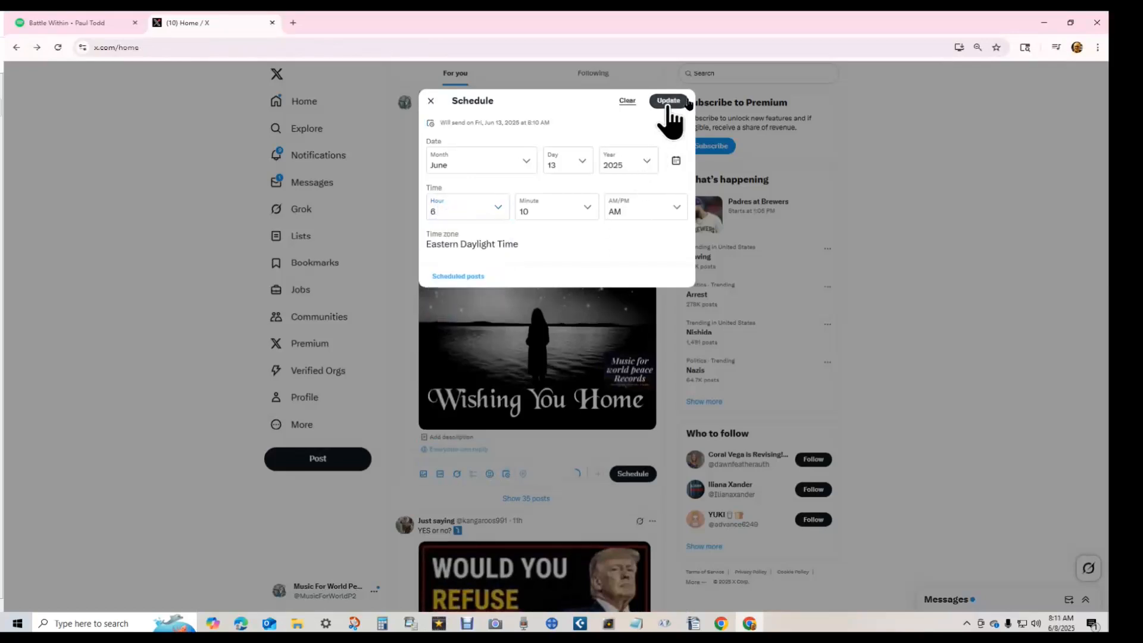
click(667, 105)
click(633, 474)
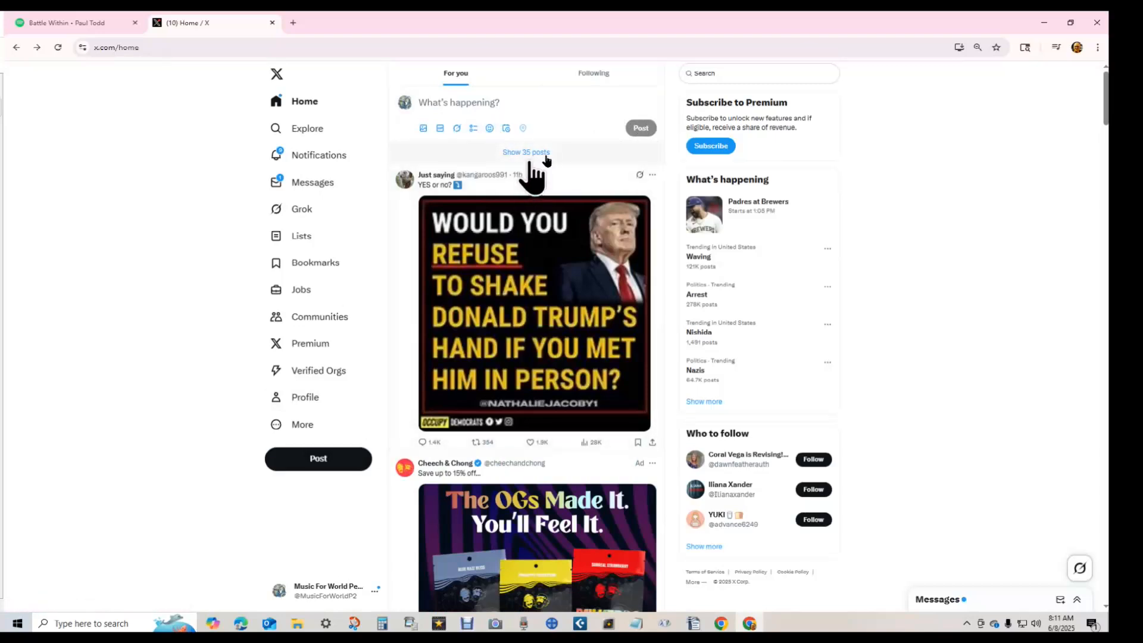
- Reopen the Jun 13 6:10 AM Wishing You Home post and move Retweeters.odt onto this screen
click(506, 109)
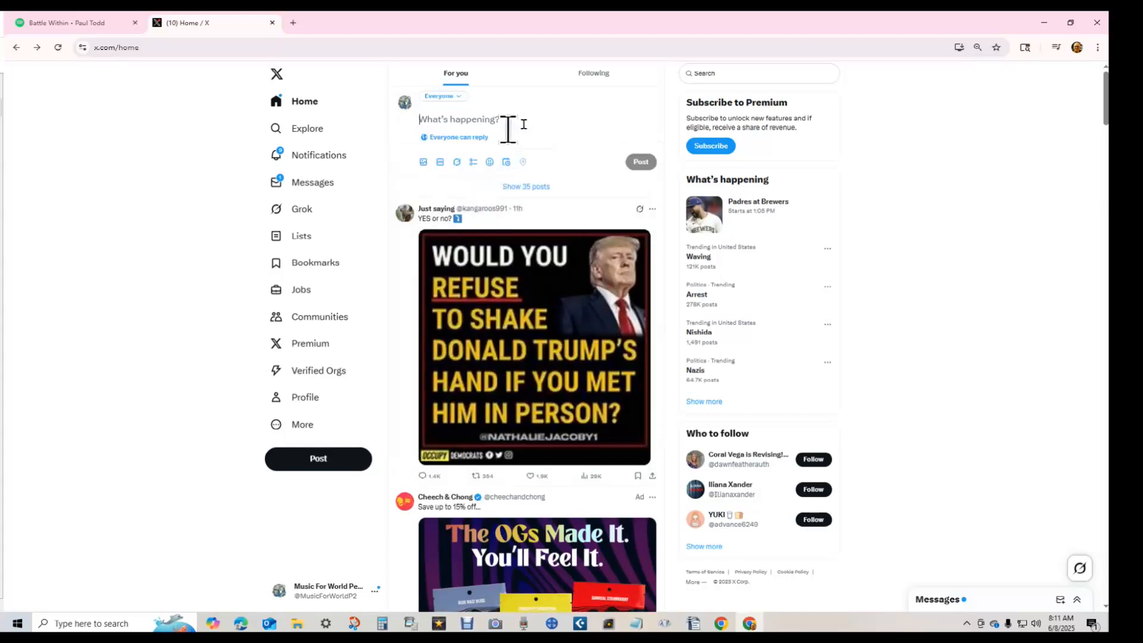
click(507, 163)
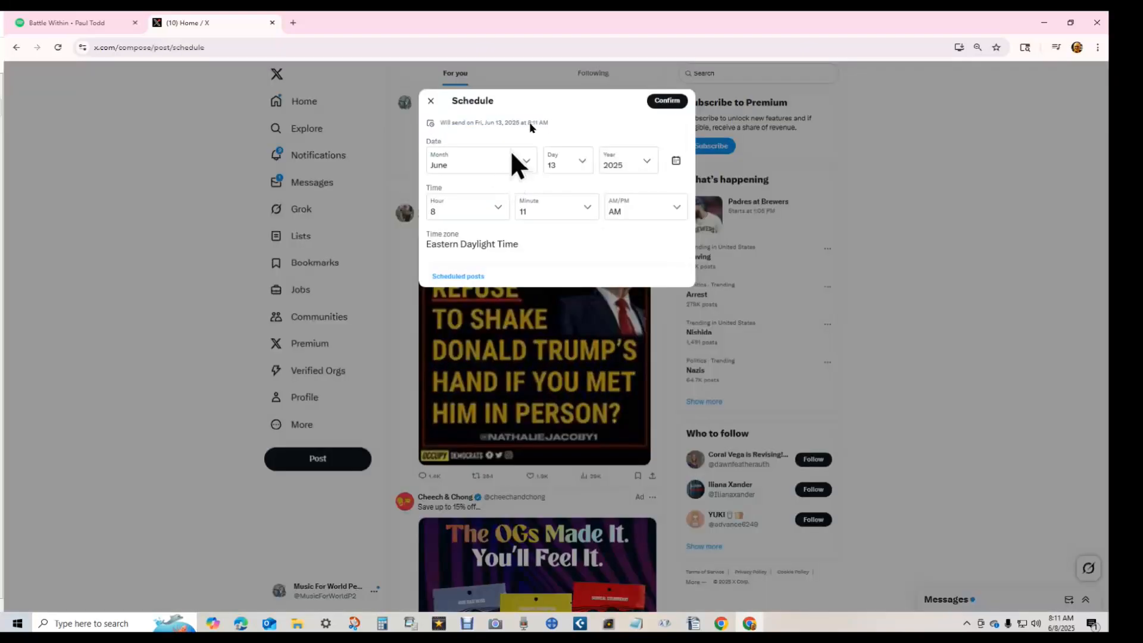
click(474, 278)
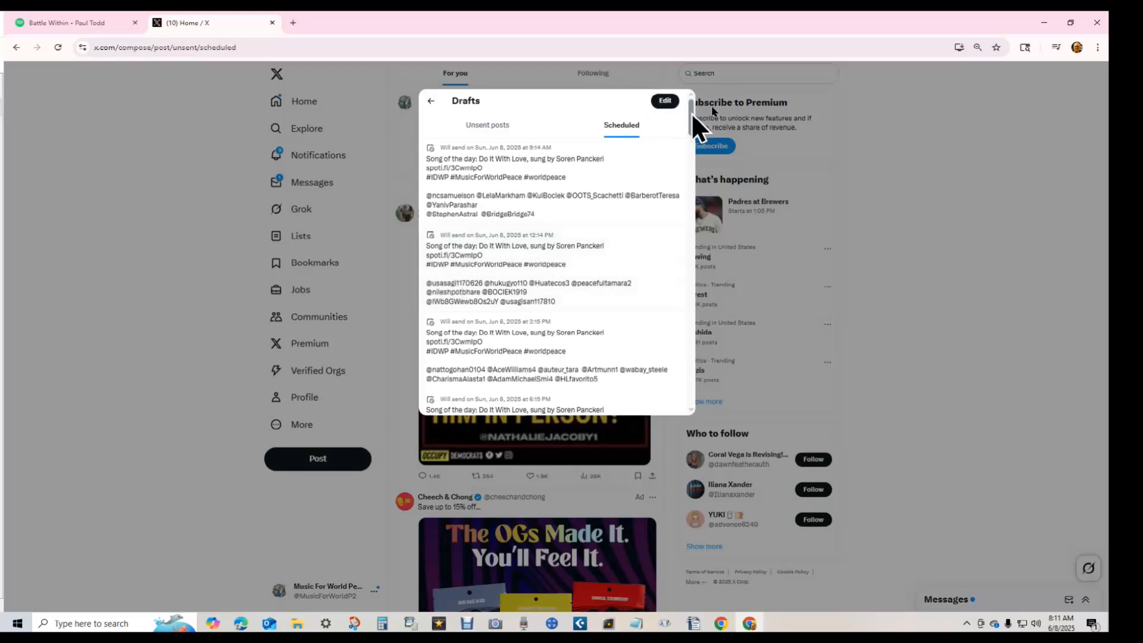
drag(691, 113, 718, 426)
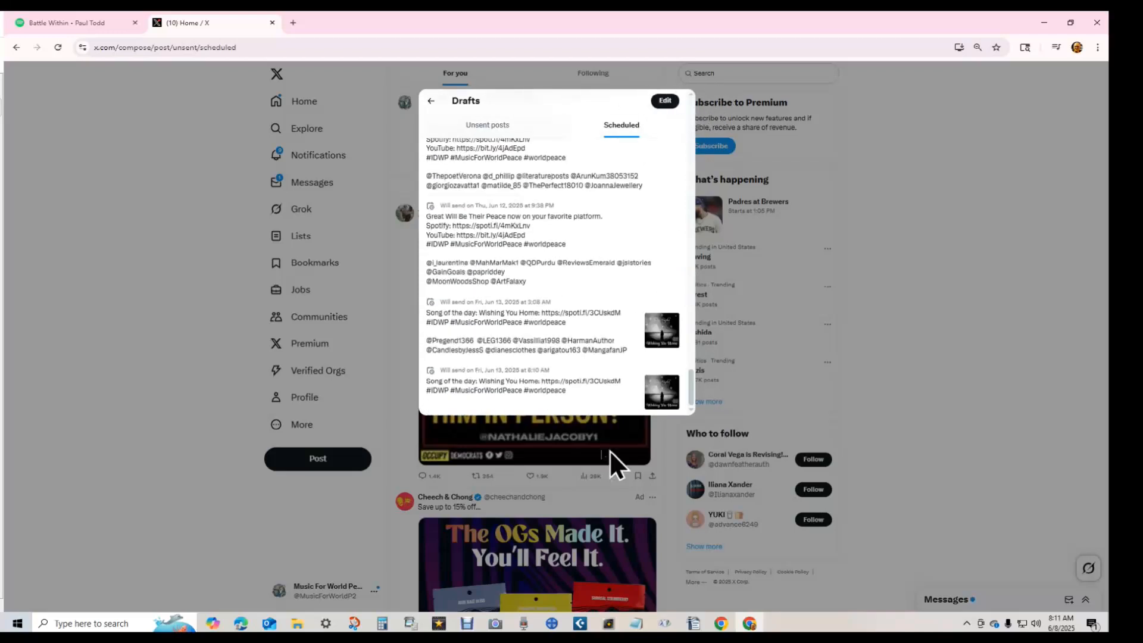
click(537, 387)
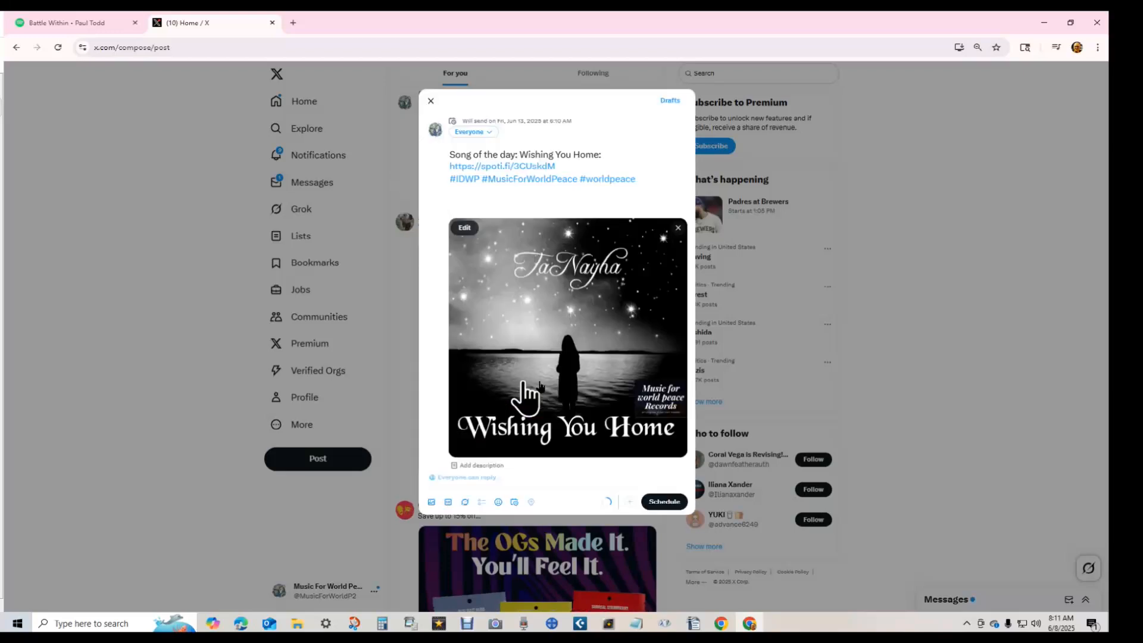
drag(0, 15, 722, 13)
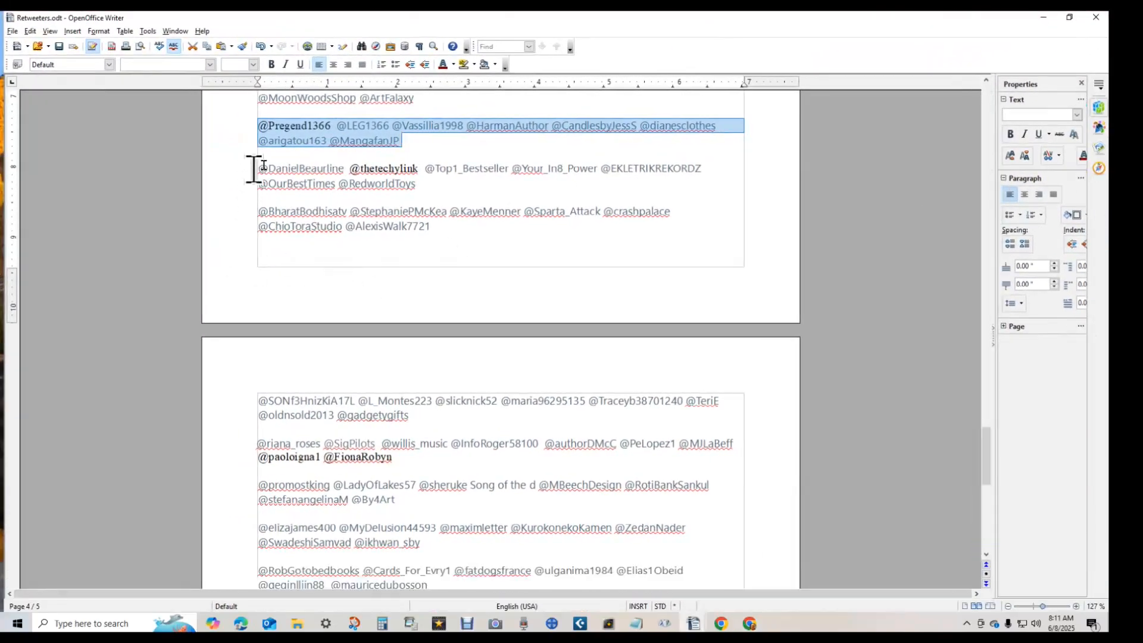
- Copy the next paragraph of handles from Retweeters.odt and return to the post in Chrome
drag(257, 168, 422, 182)
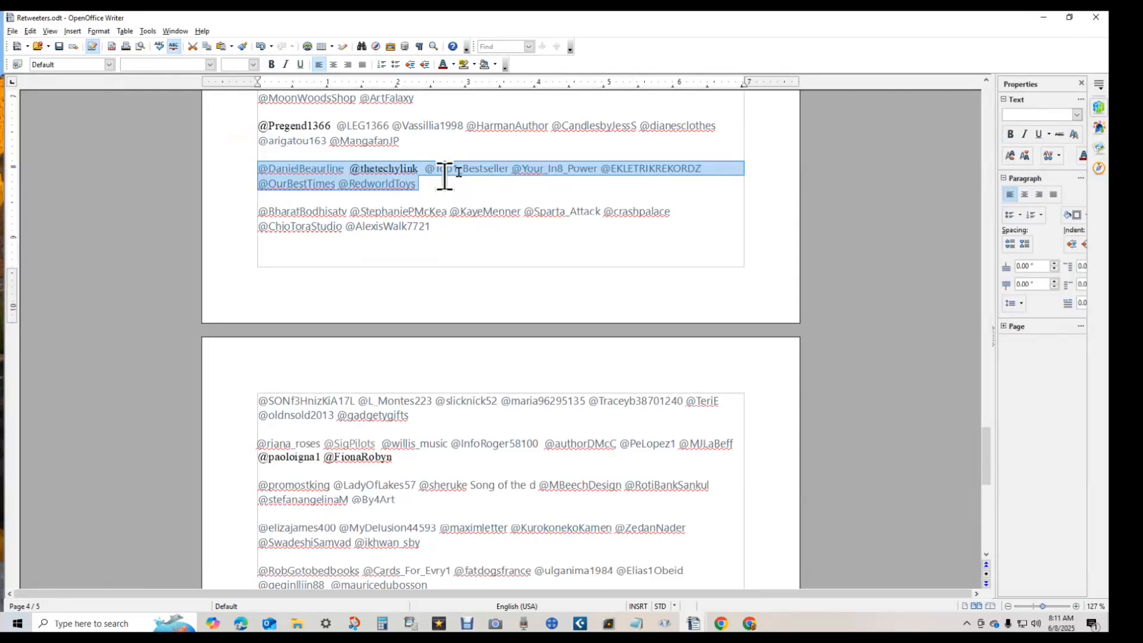
drag(930, 23, 0, 24)
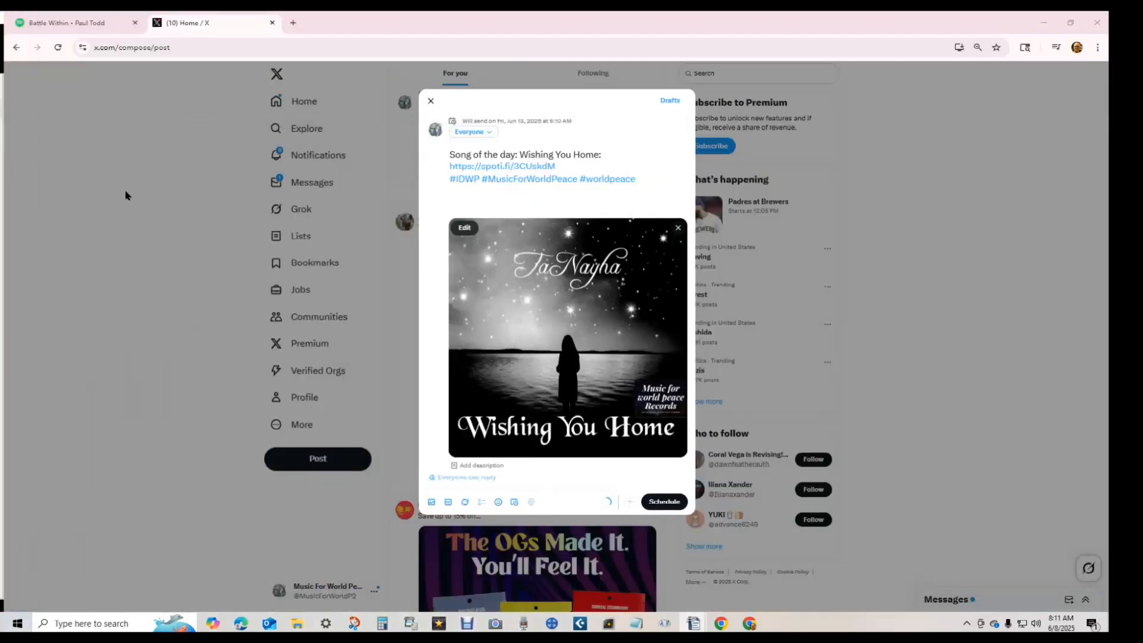
click(496, 198)
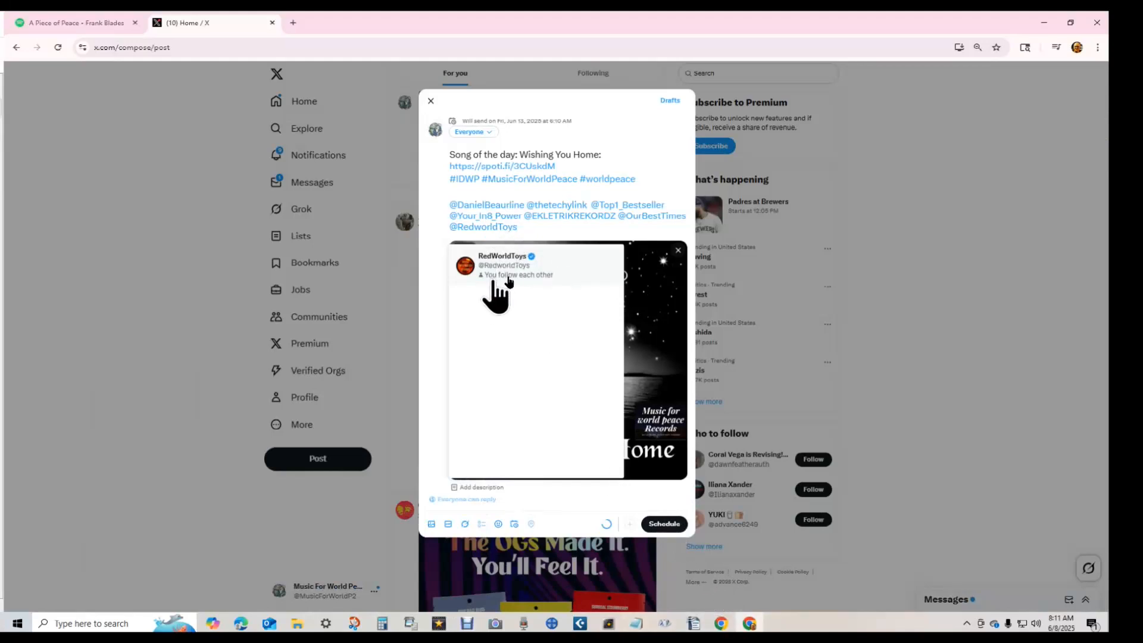
- Paste the copied handles under the hashtags of the 6:10 AM post and reschedule it
click(667, 521)
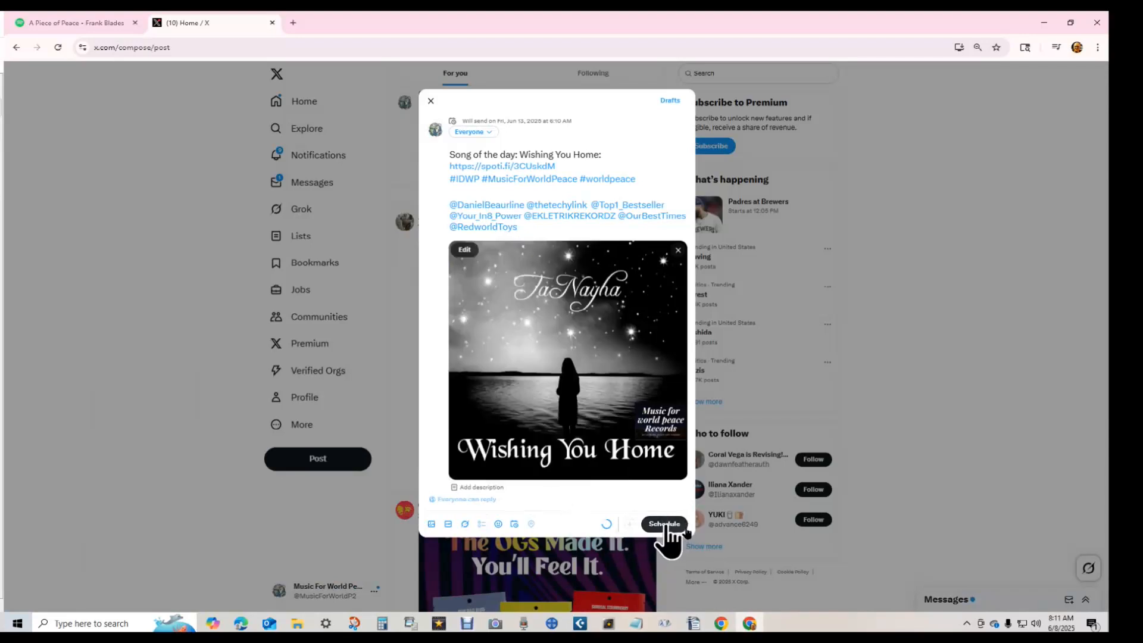
click(683, 524)
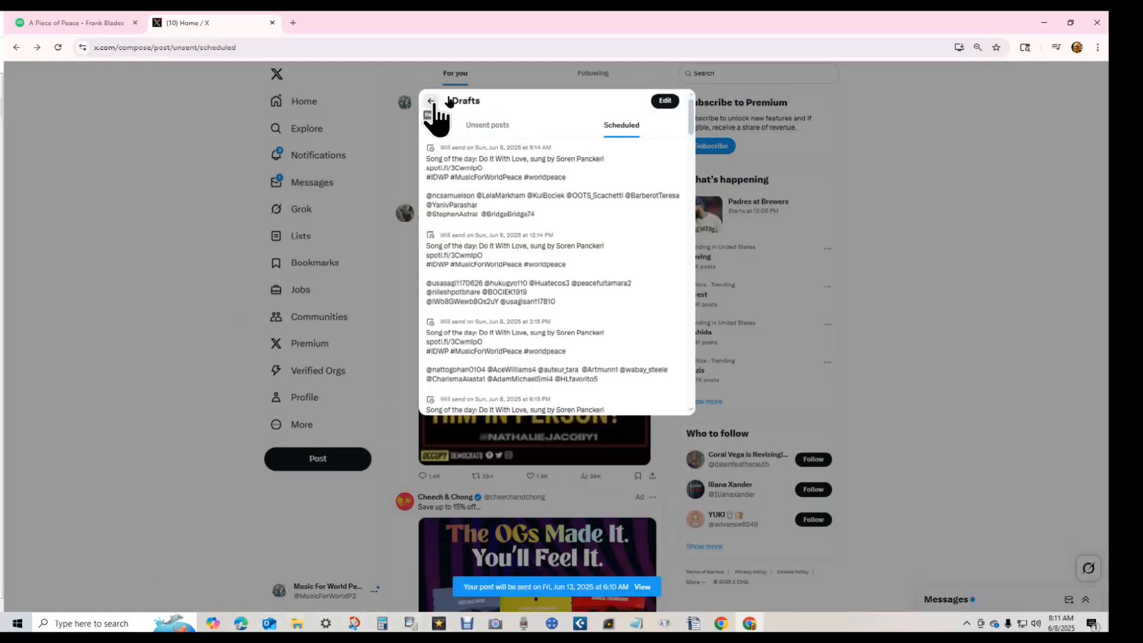
click(431, 101)
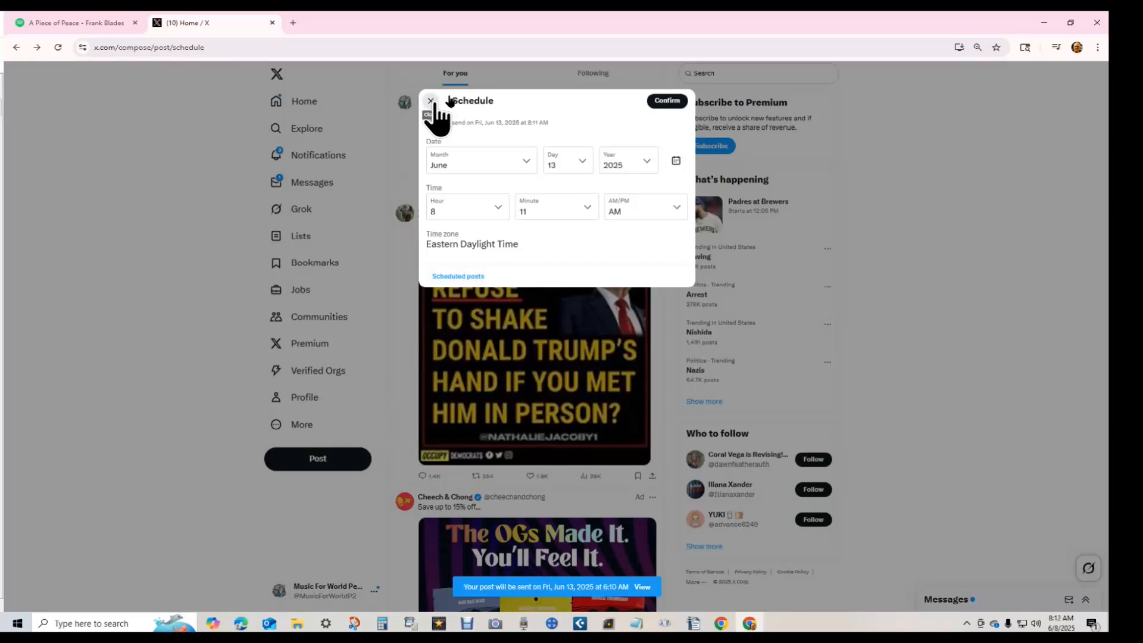
- Undo a mistaken mentions paste and reopen the last Jun 13 scheduled post
click(431, 101)
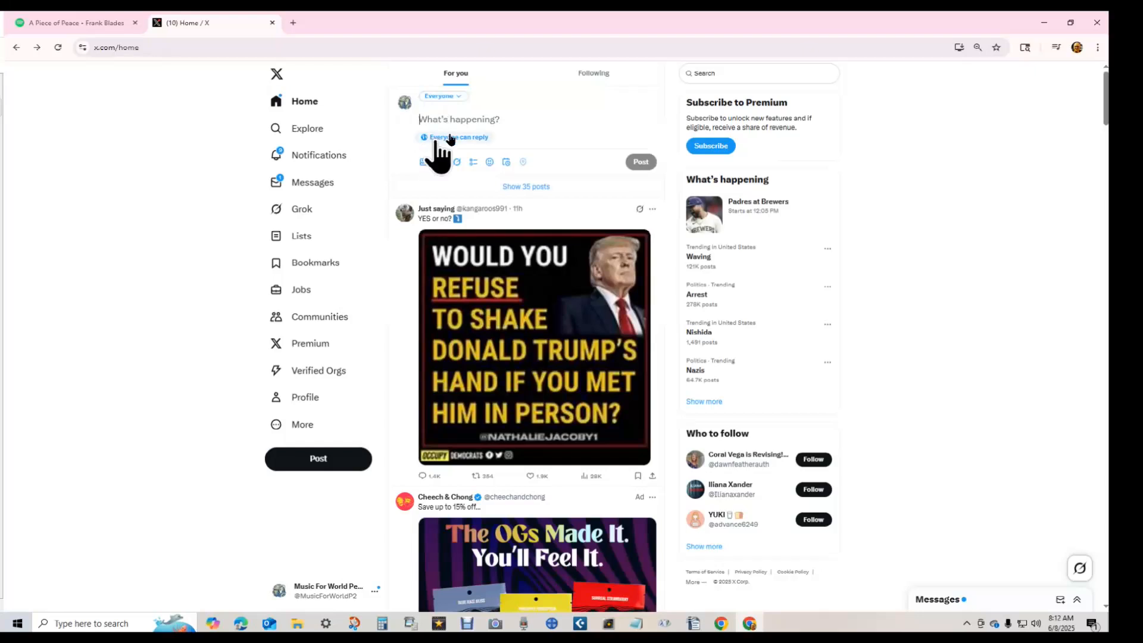
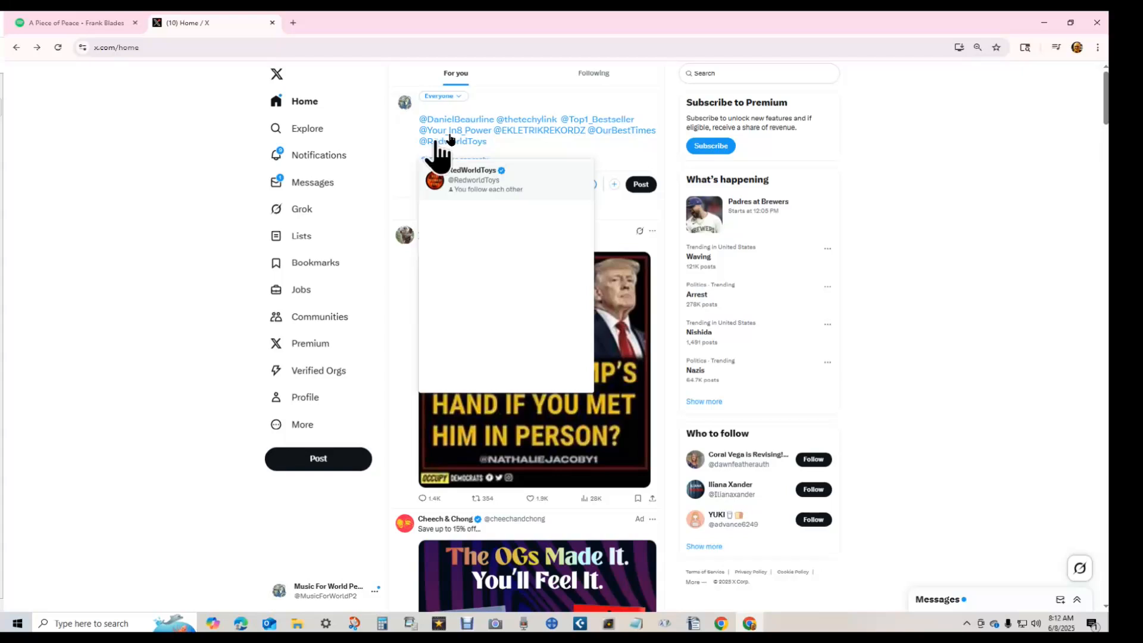
key(ctrl+Return)
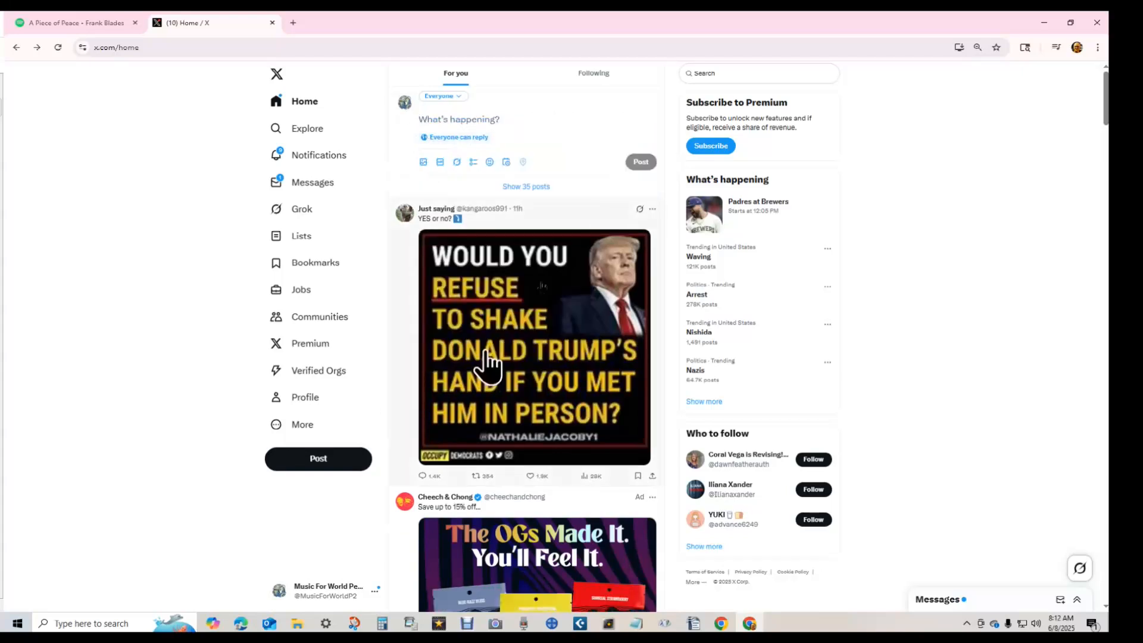
click(506, 162)
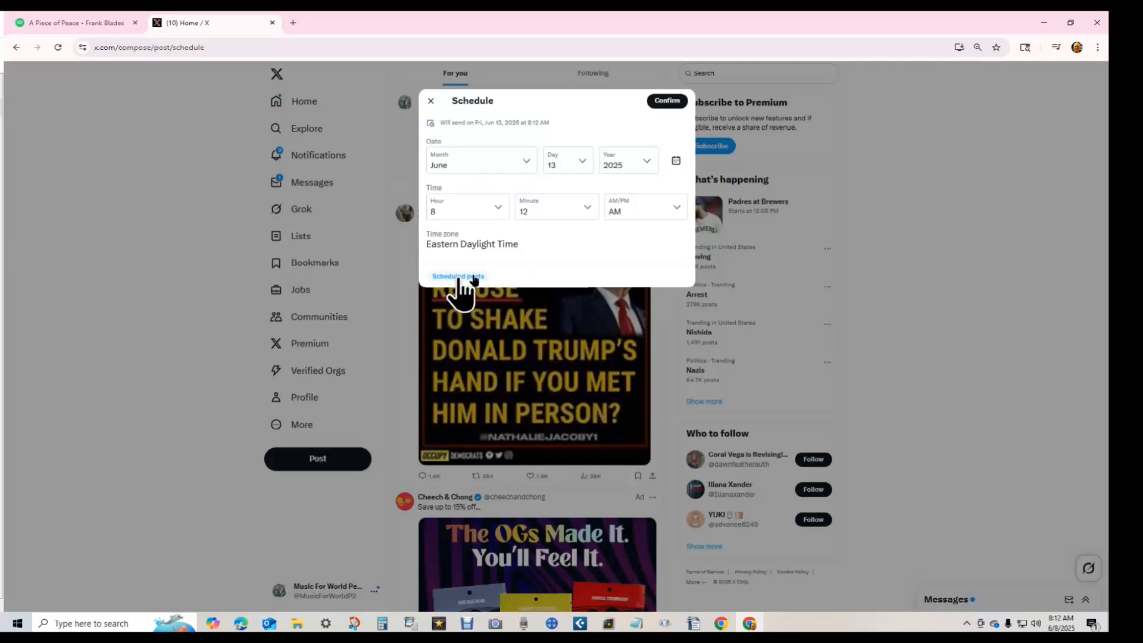
click(473, 277)
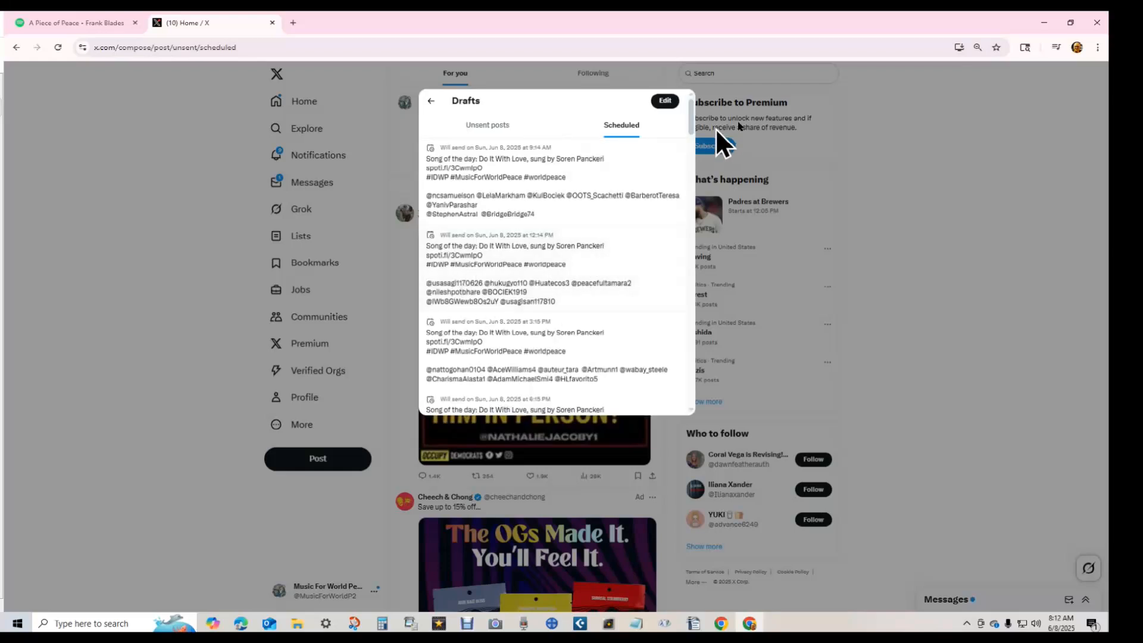
drag(689, 121, 701, 423)
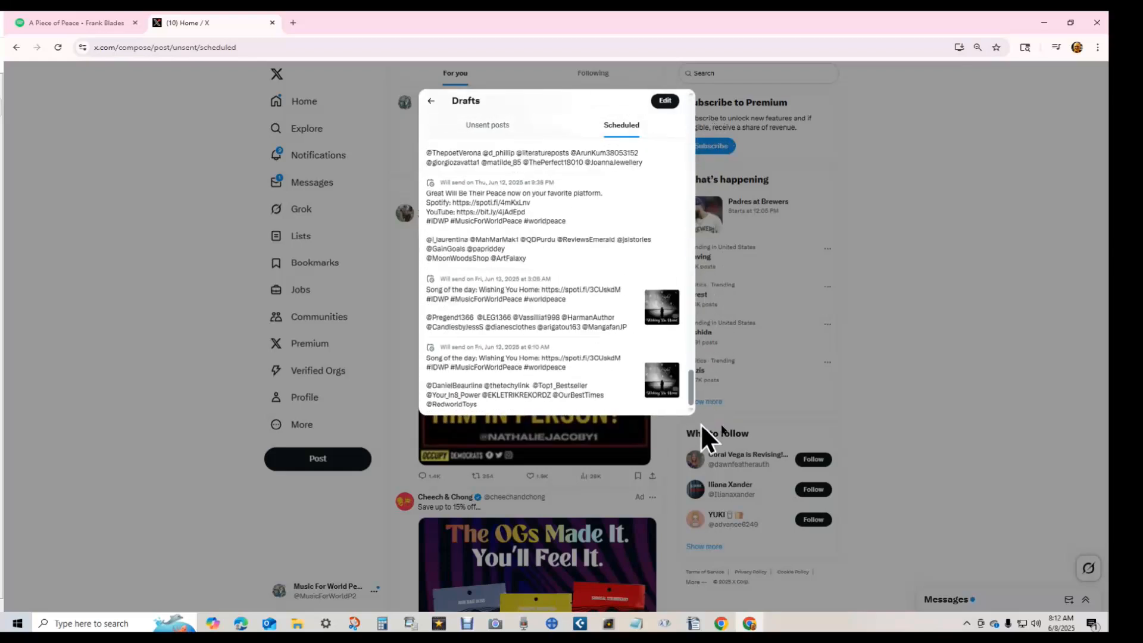
click(554, 390)
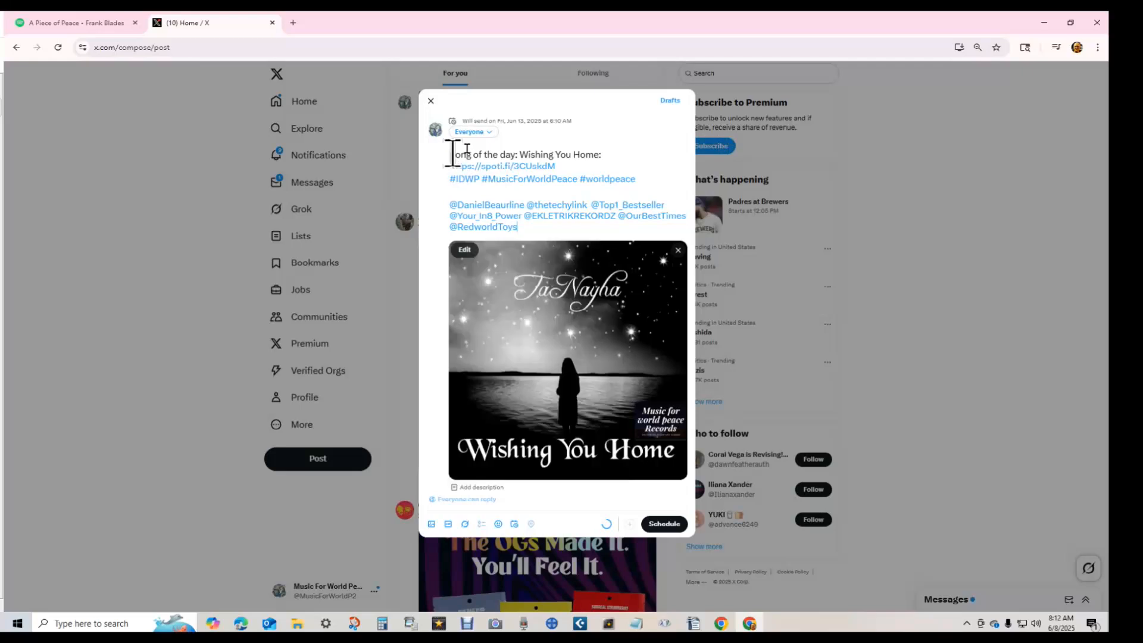
- Copy its song line, Spotify link and hashtags into a new home composer draft
drag(450, 154, 448, 205)
key(ctrl+c)
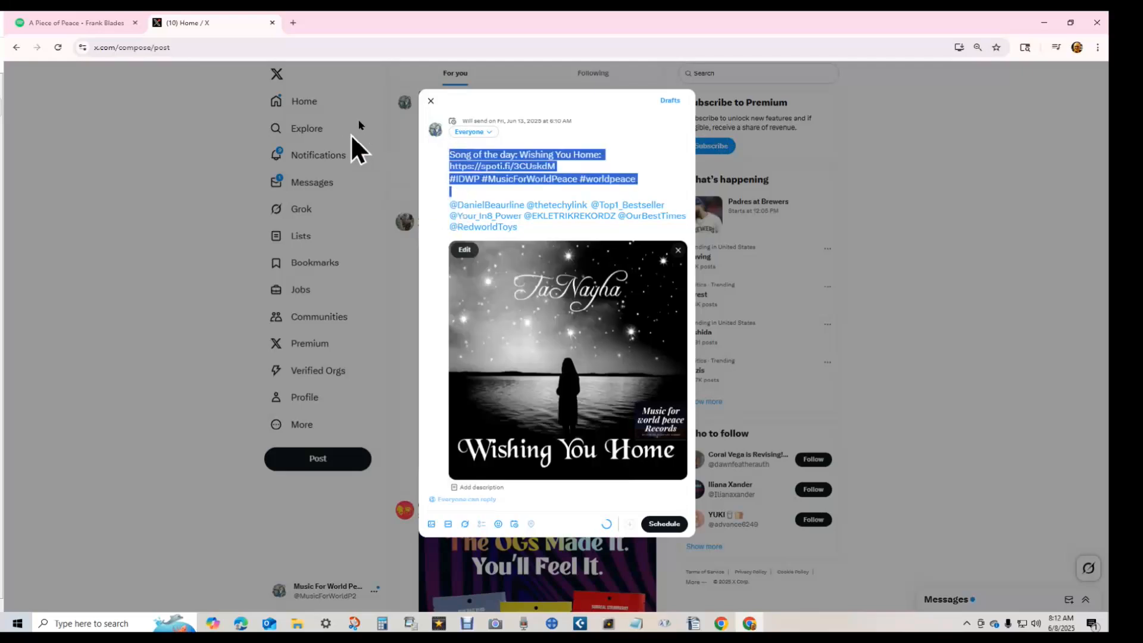
click(430, 101)
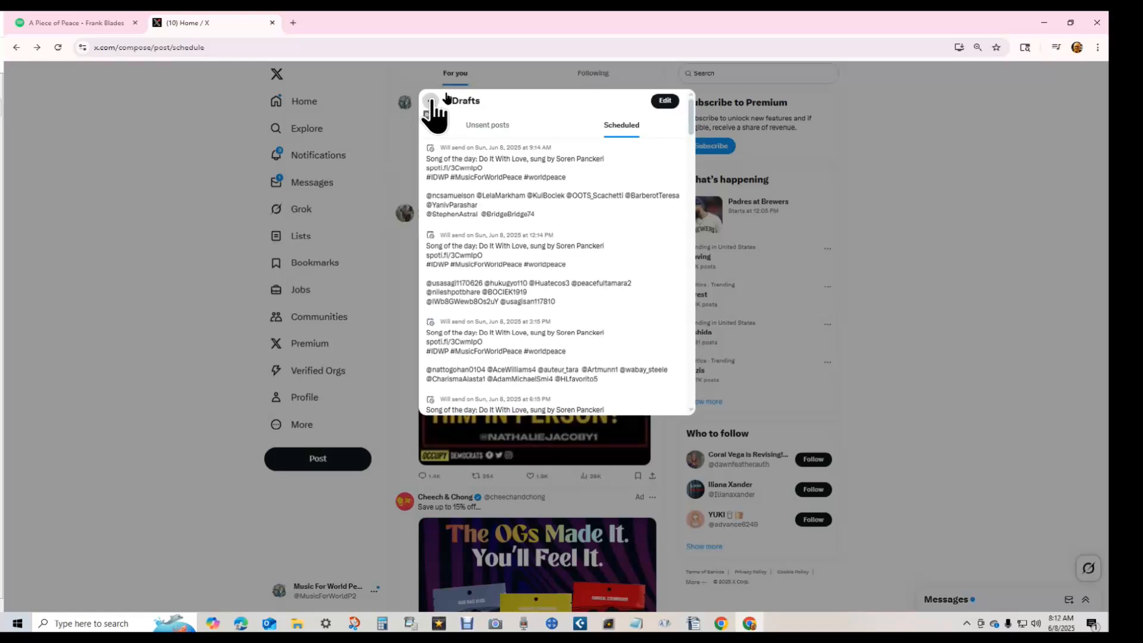
click(431, 100)
click(345, 234)
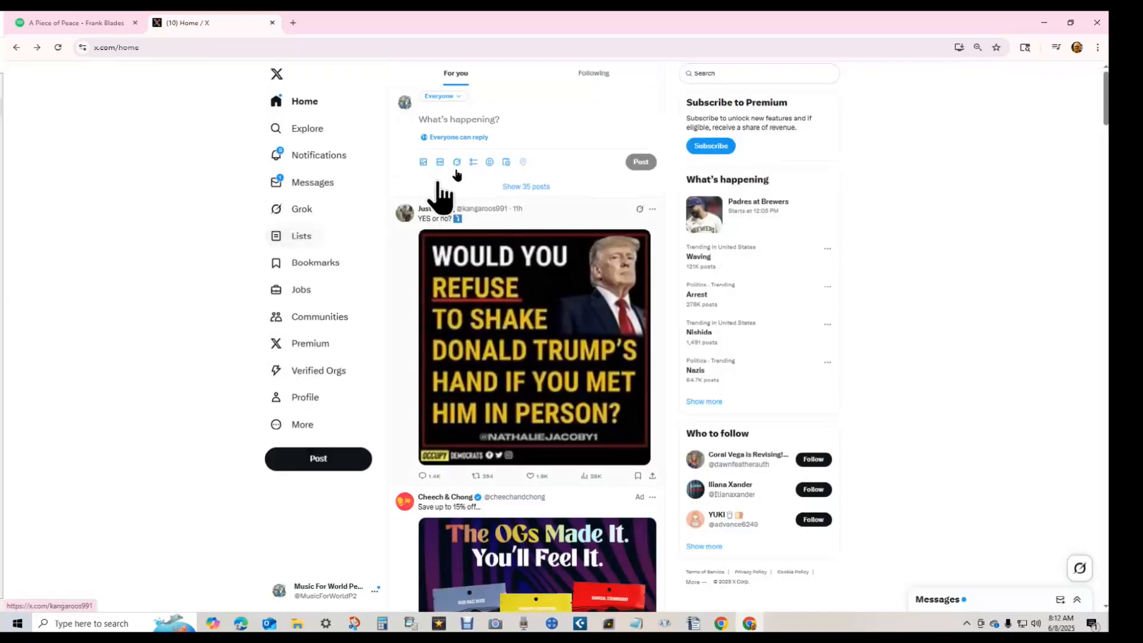
click(477, 120)
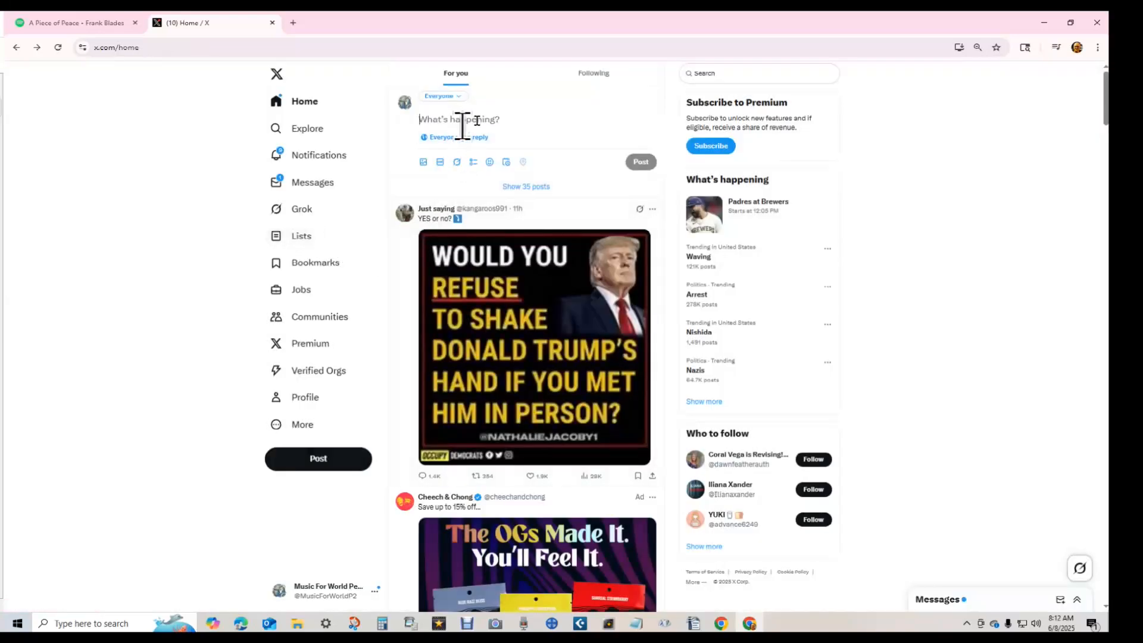
key(ctrl+v)
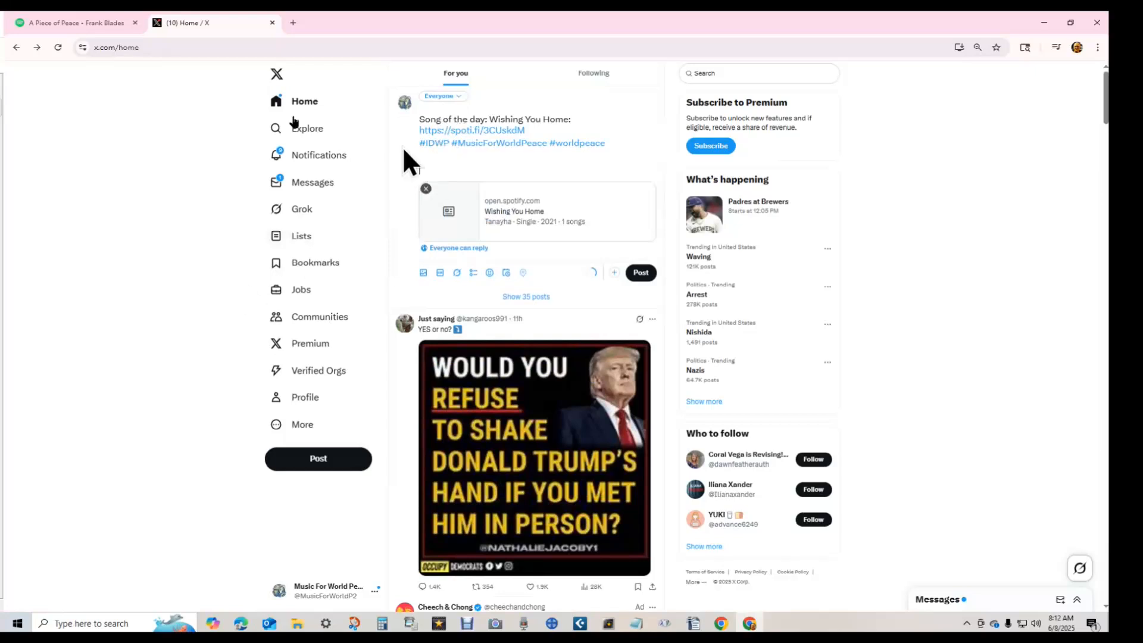
key(alt+Tab)
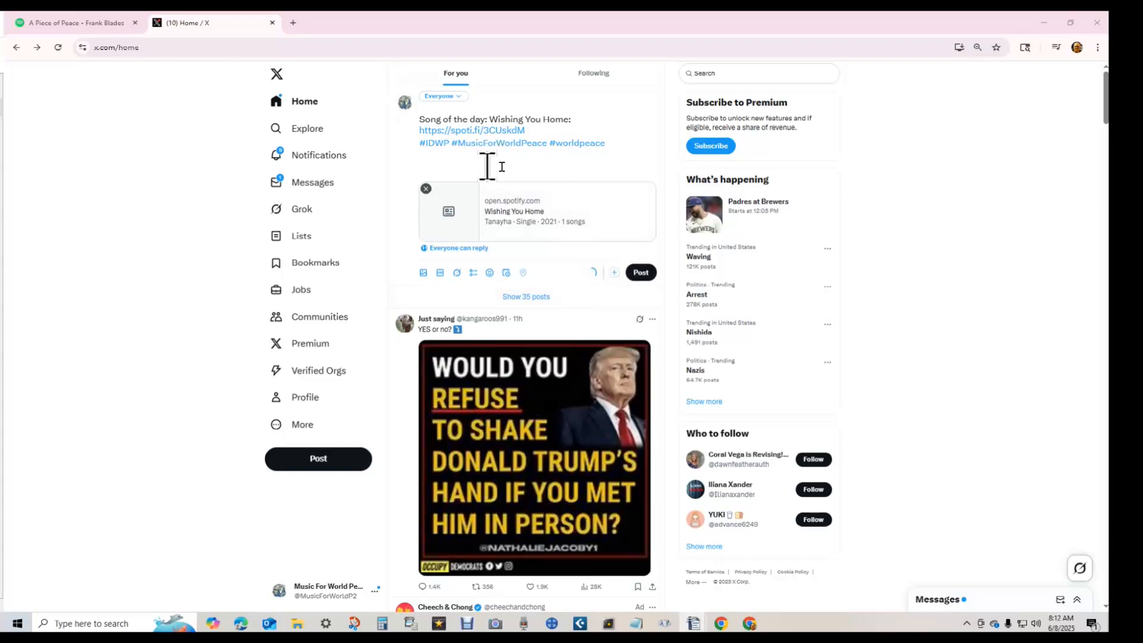
click(462, 173)
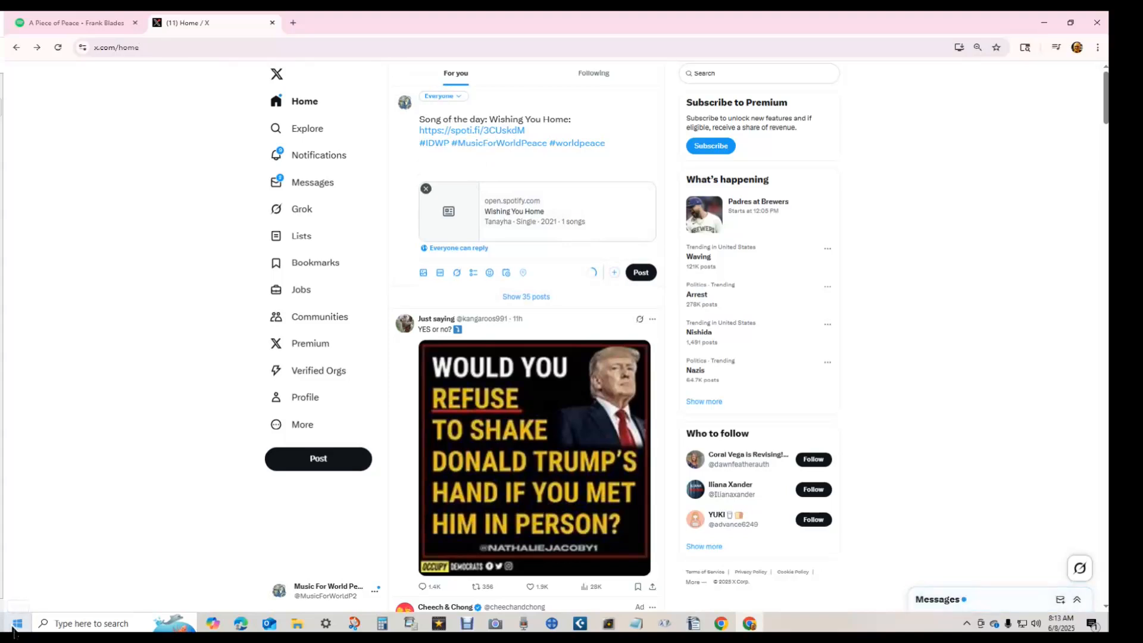
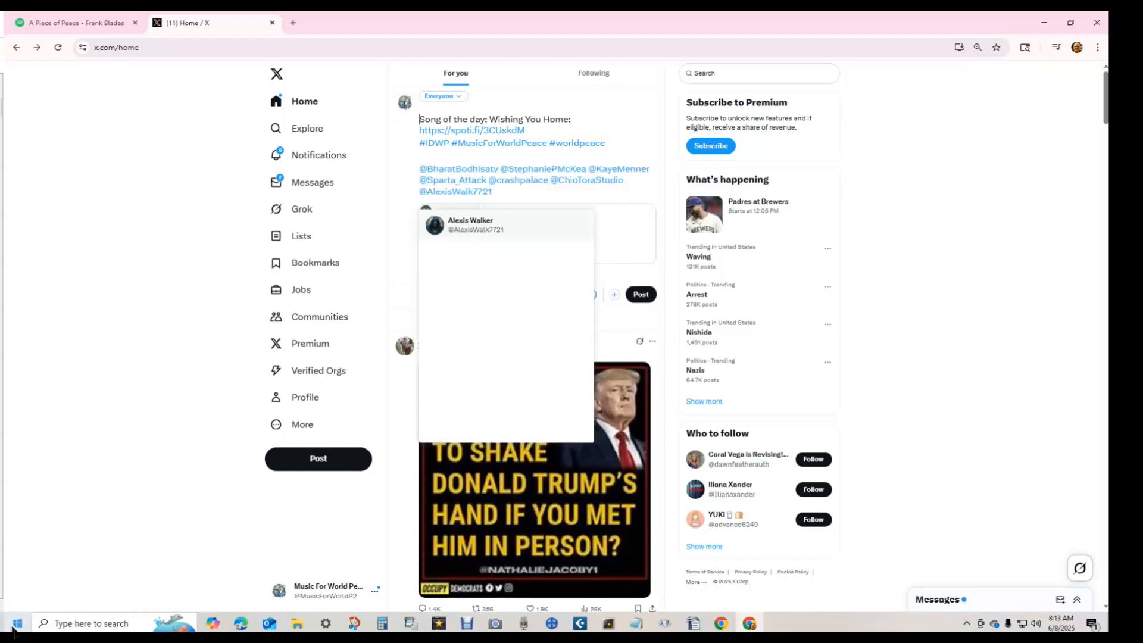
shift+click(416, 170)
key(ctrl+c)
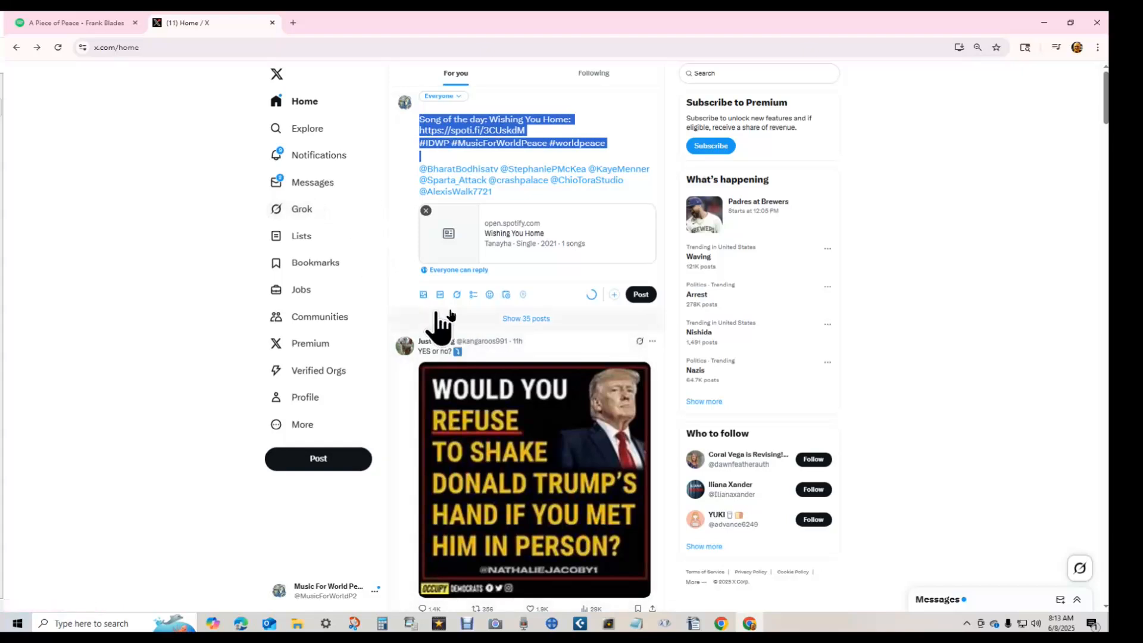
click(423, 294)
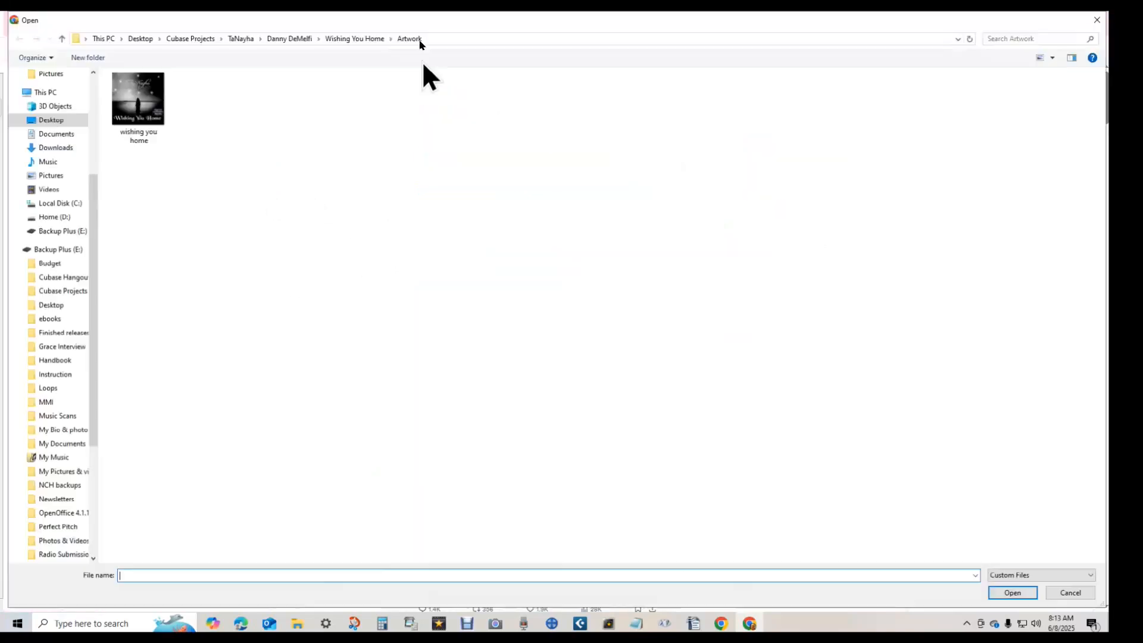
double_click(139, 97)
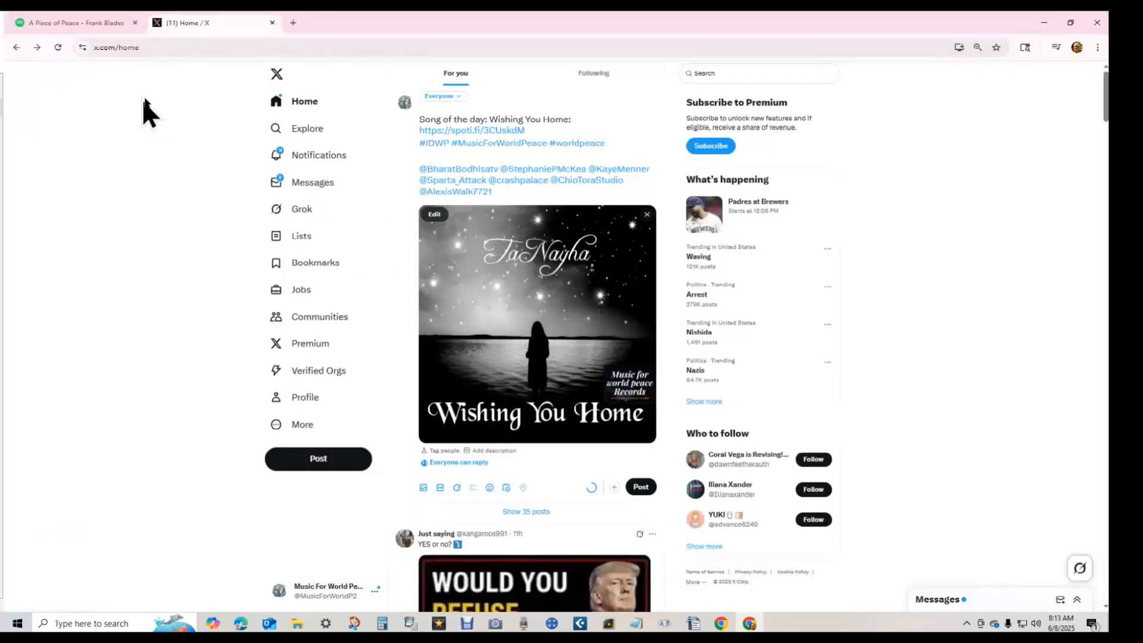
- Schedule the post for Friday, June 13, 2025 at 9:13 AM
click(506, 488)
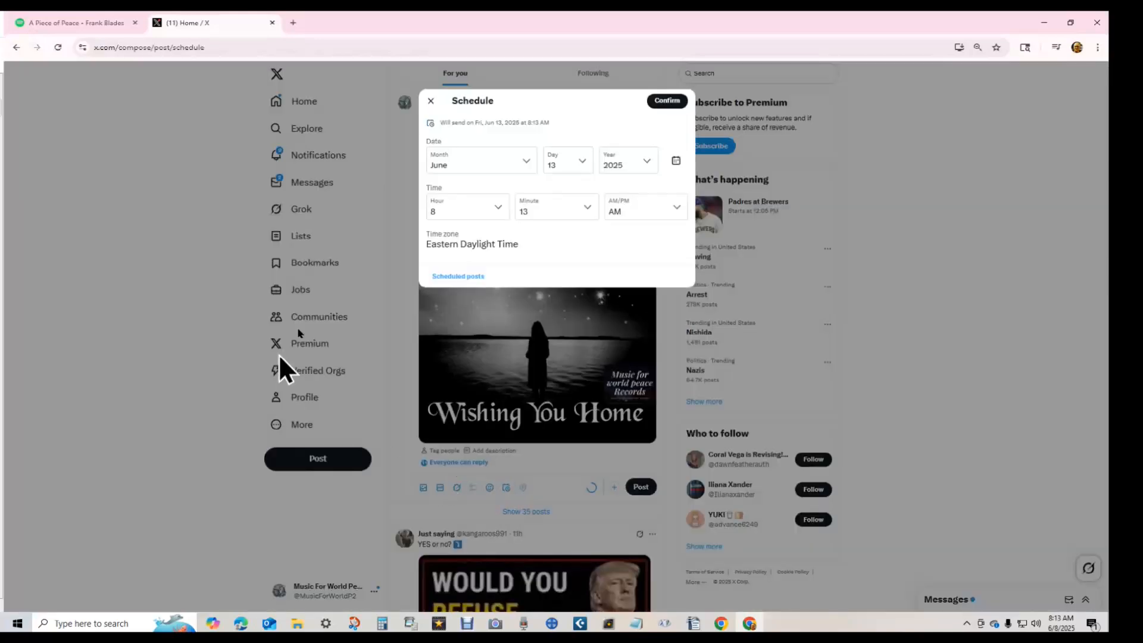
click(467, 278)
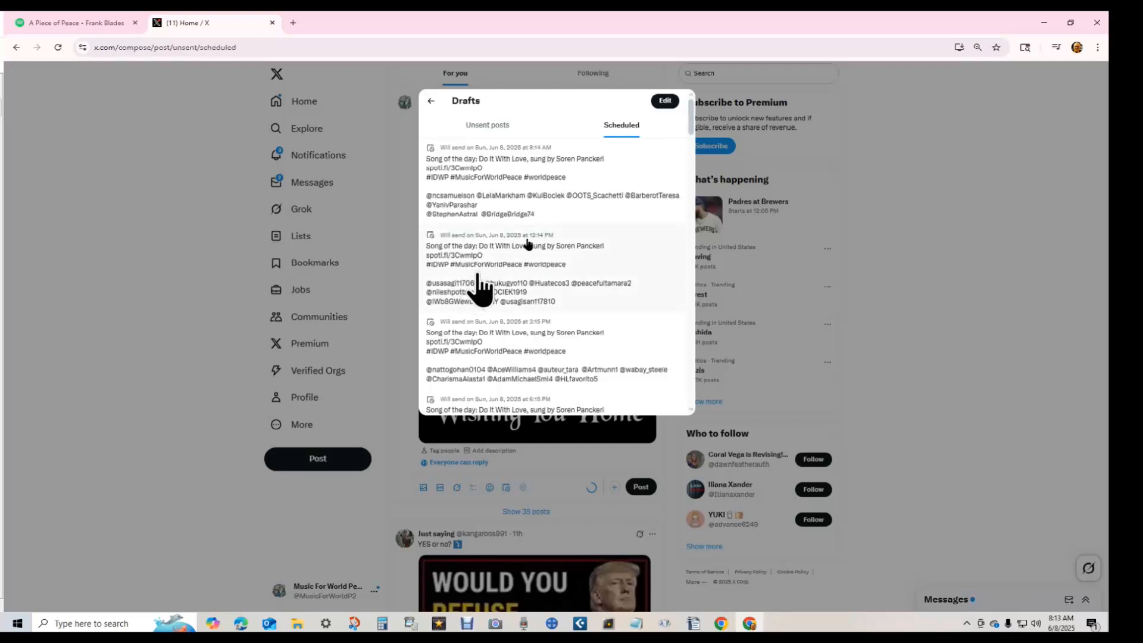
drag(689, 116, 681, 456)
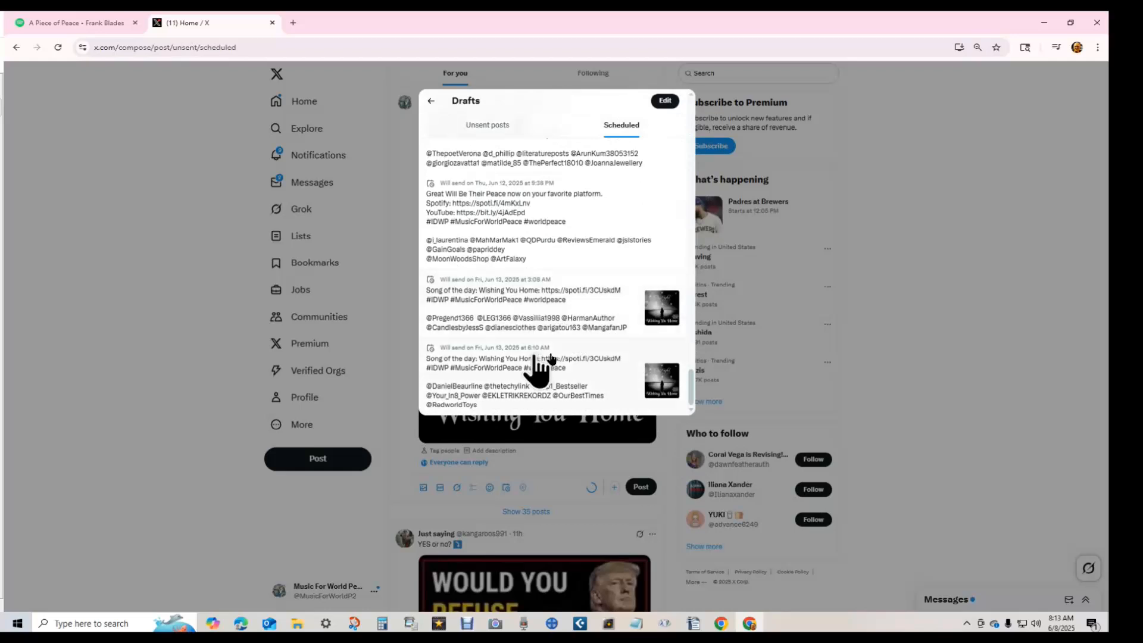
click(430, 101)
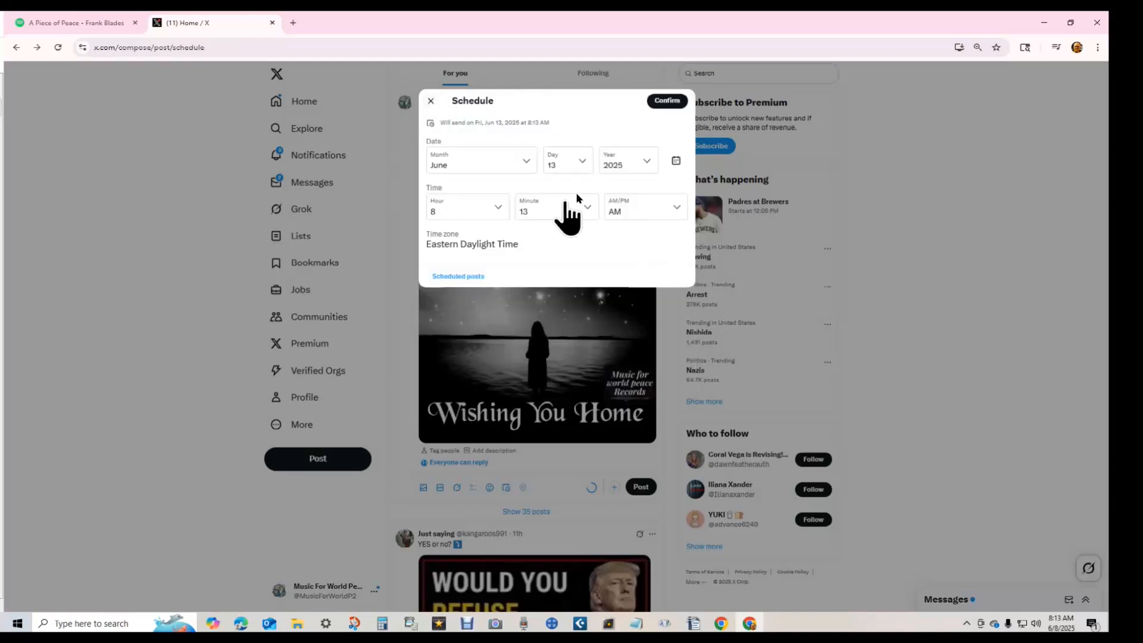
click(448, 212)
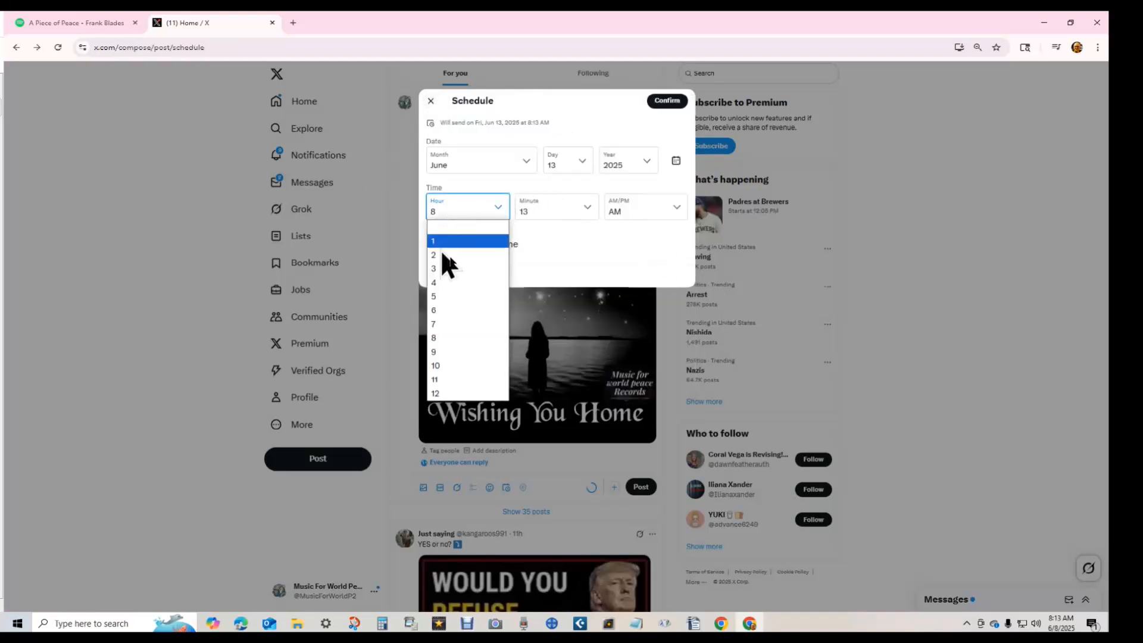
click(436, 352)
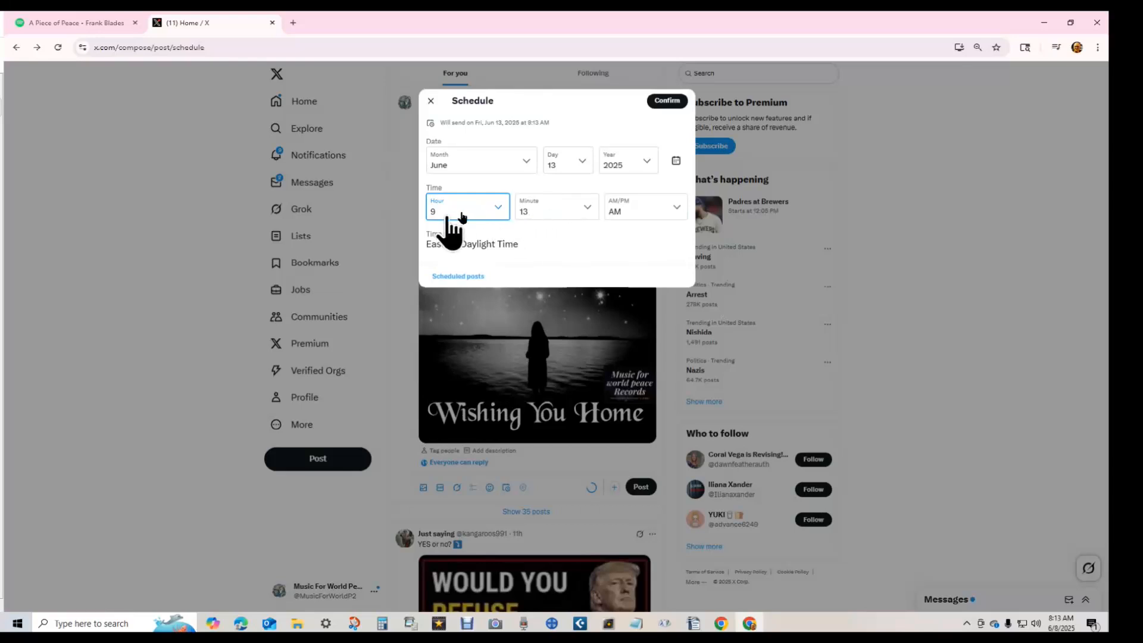
click(667, 101)
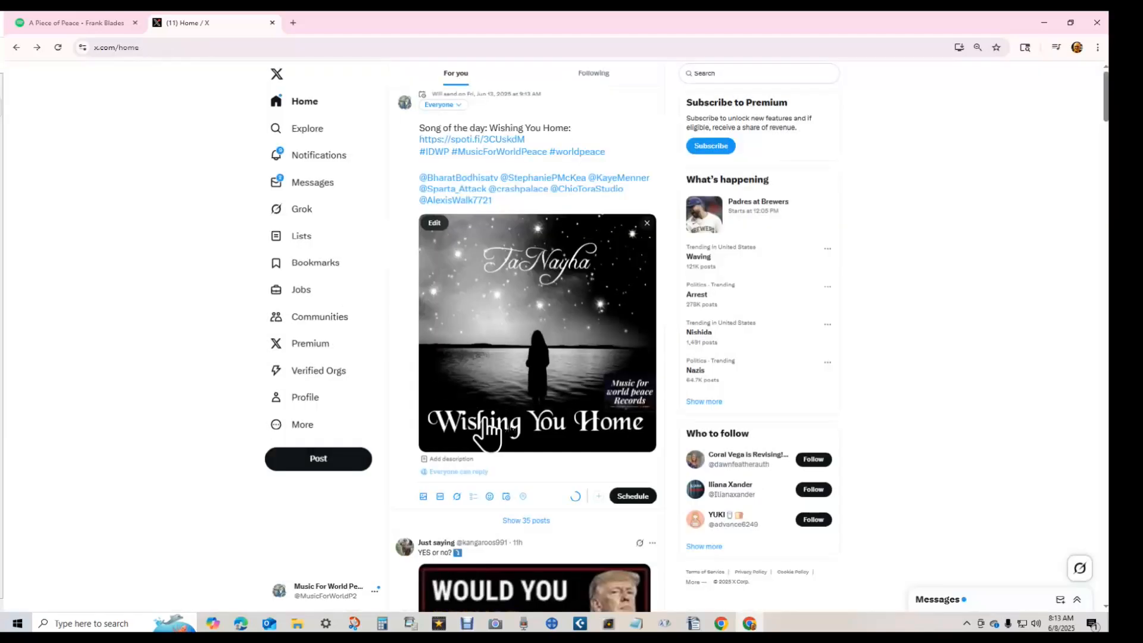
click(645, 497)
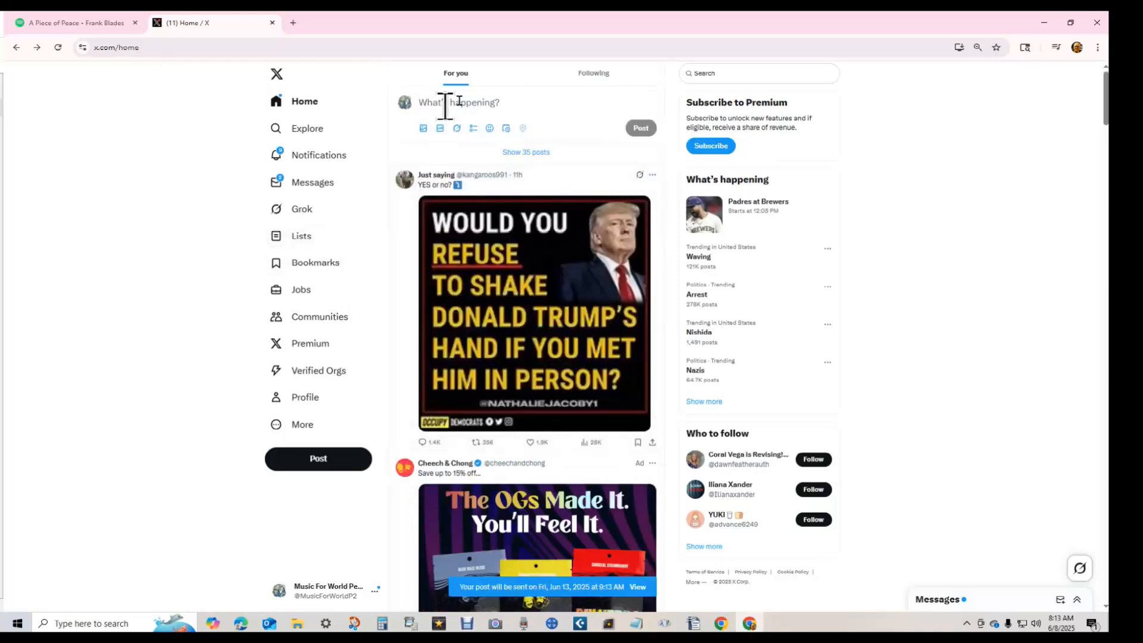
click(458, 102)
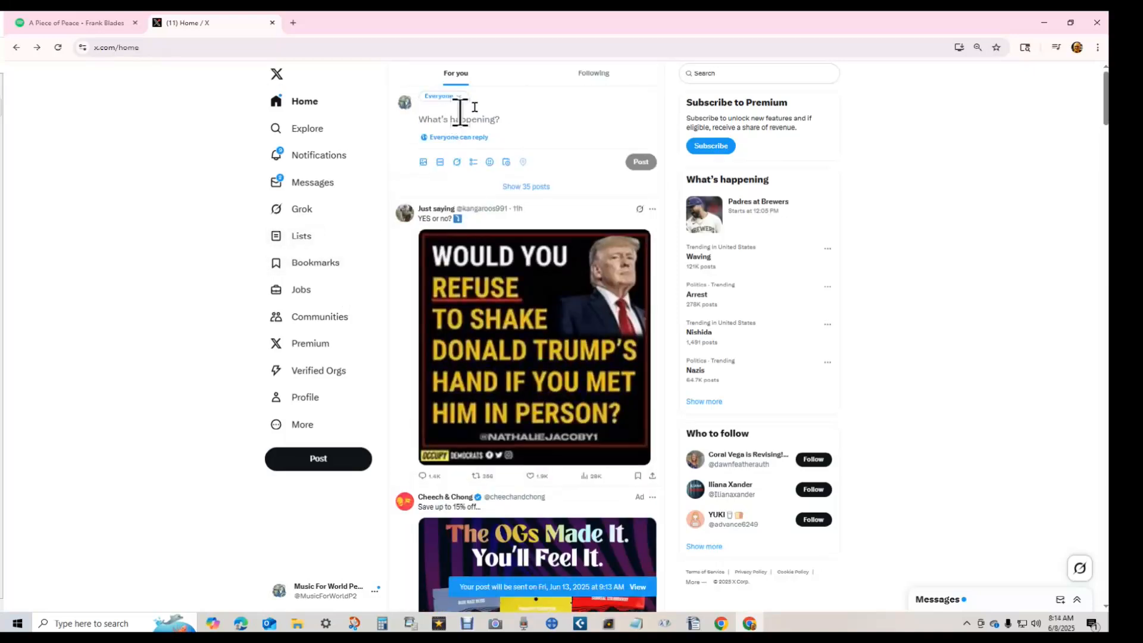
key(ctrl+v)
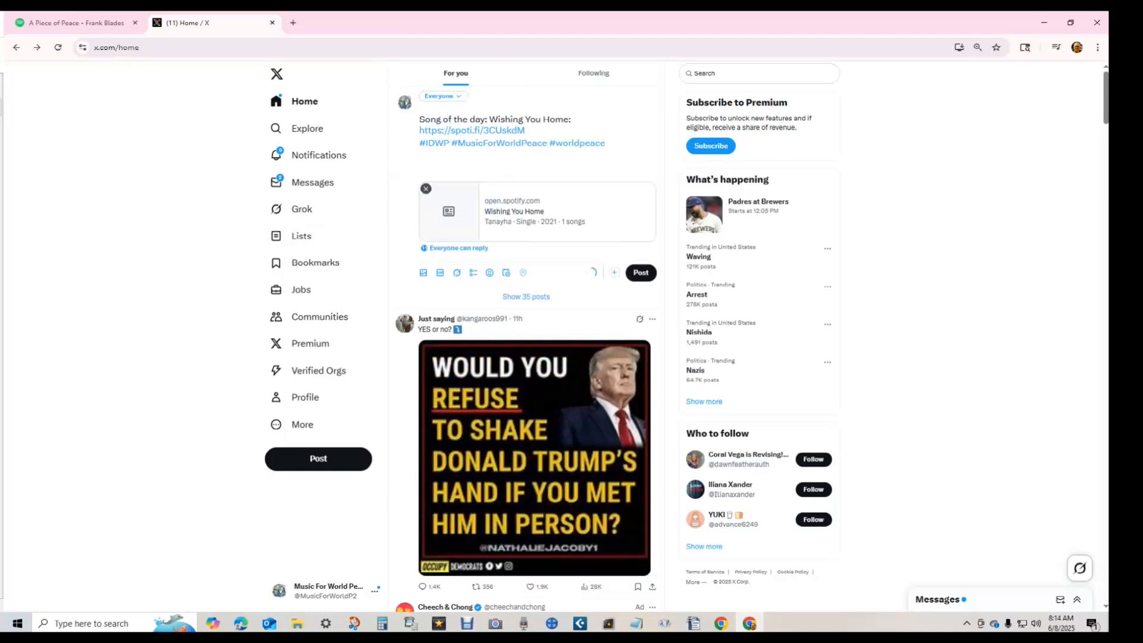
key(alt+Tab)
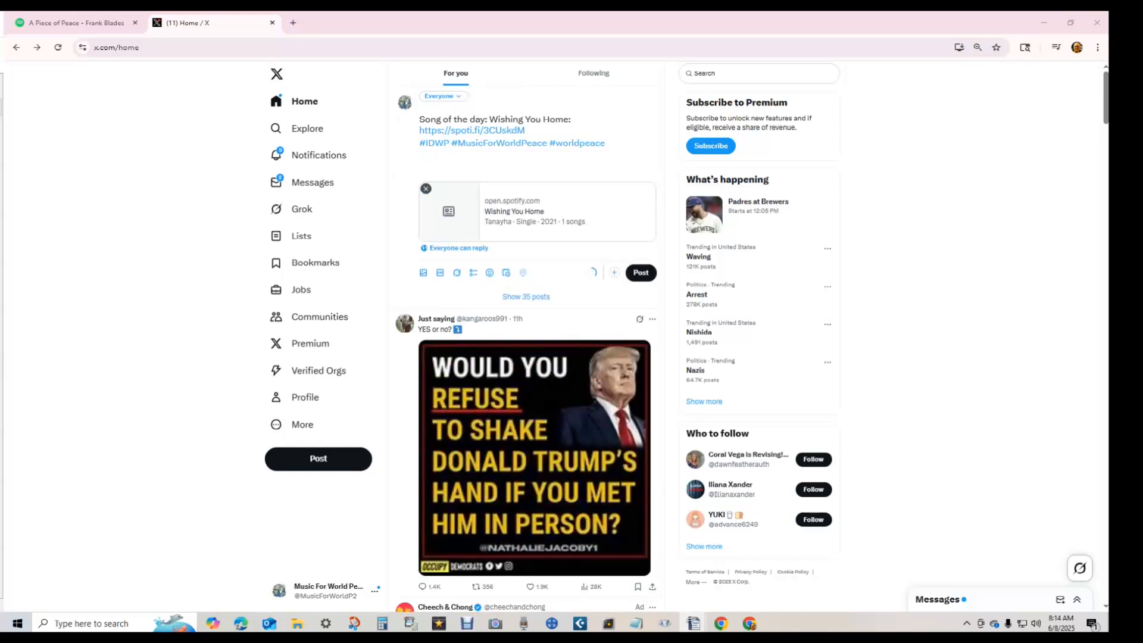
click(449, 168)
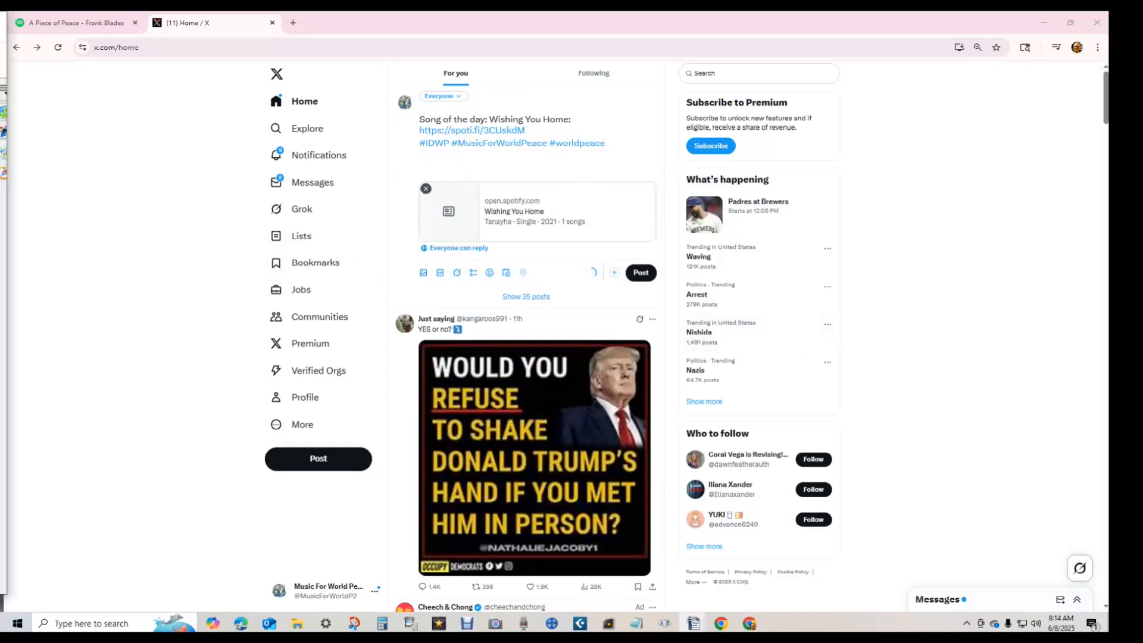
key(alt+Tab)
drag(549, 215, 0, 23)
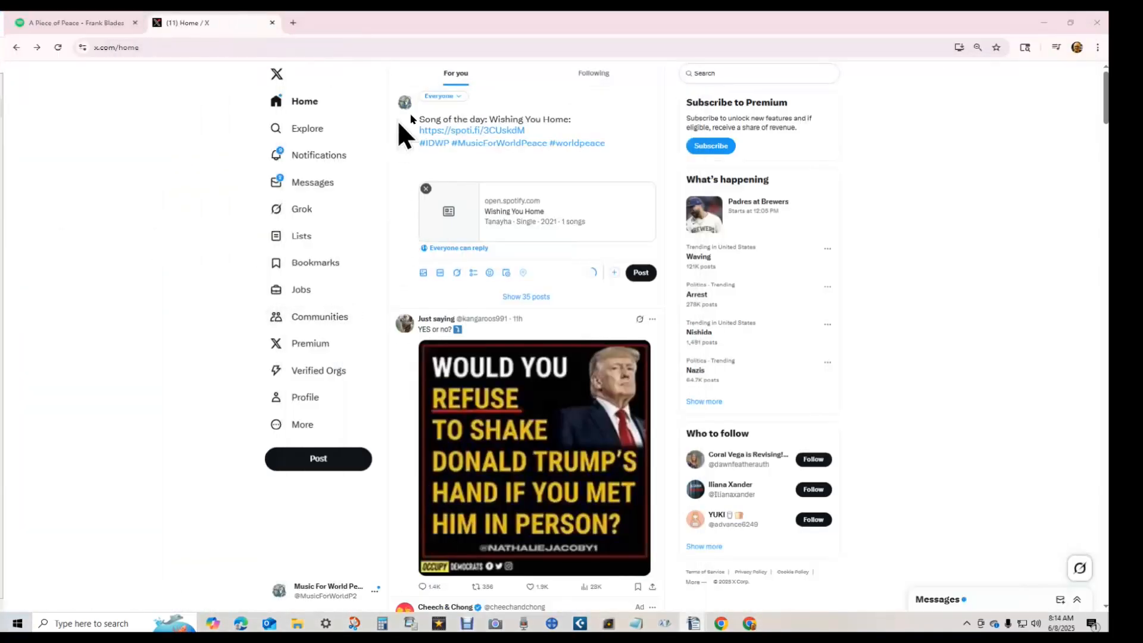
click(428, 169)
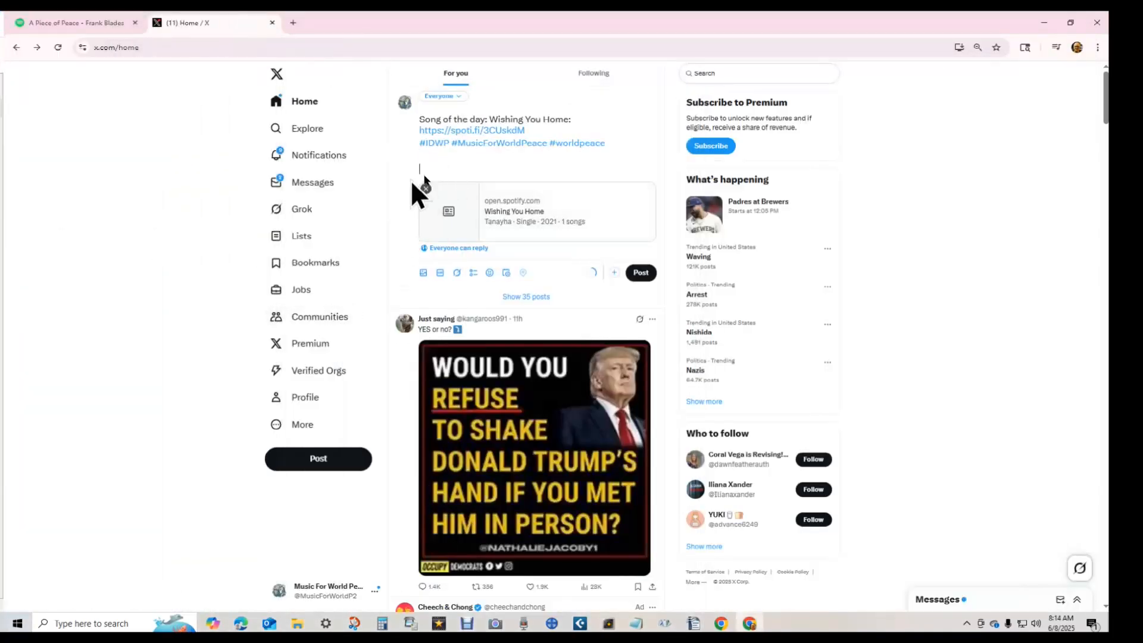
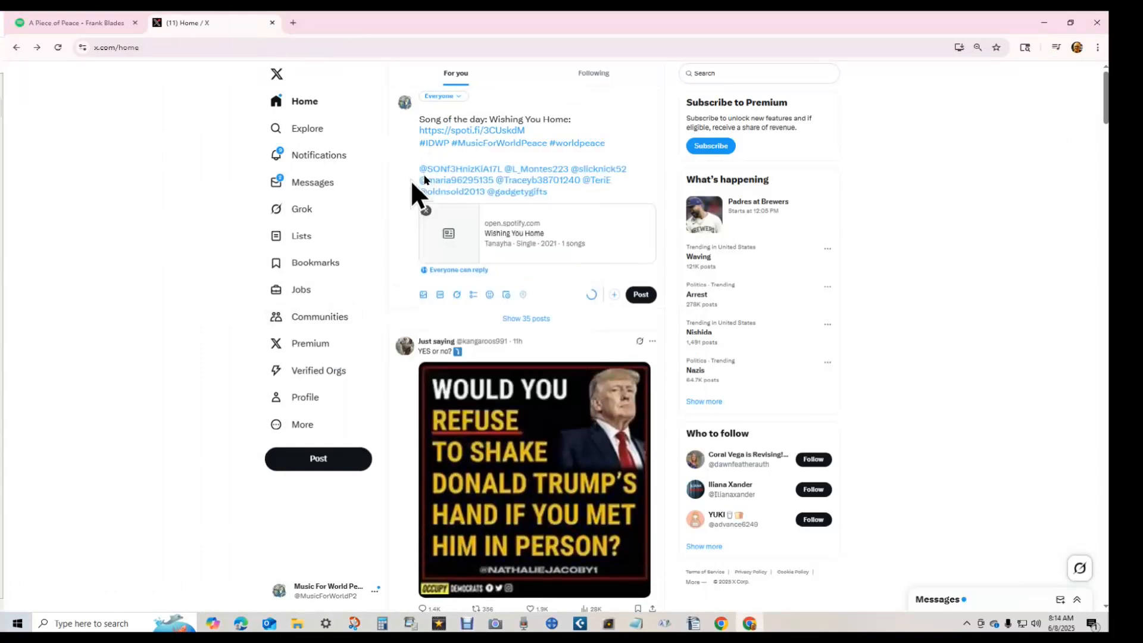
- Attach the Wishing You Home cover art to the post
key(ctrl+Home)
shift+click(420, 170)
key(ctrl+c)
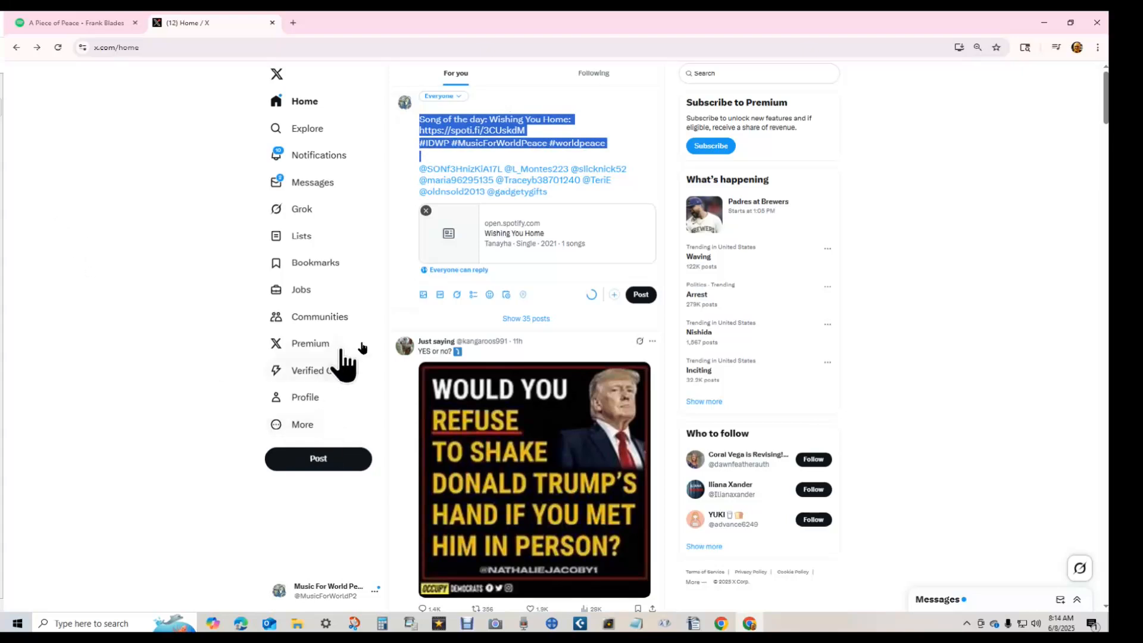
click(422, 294)
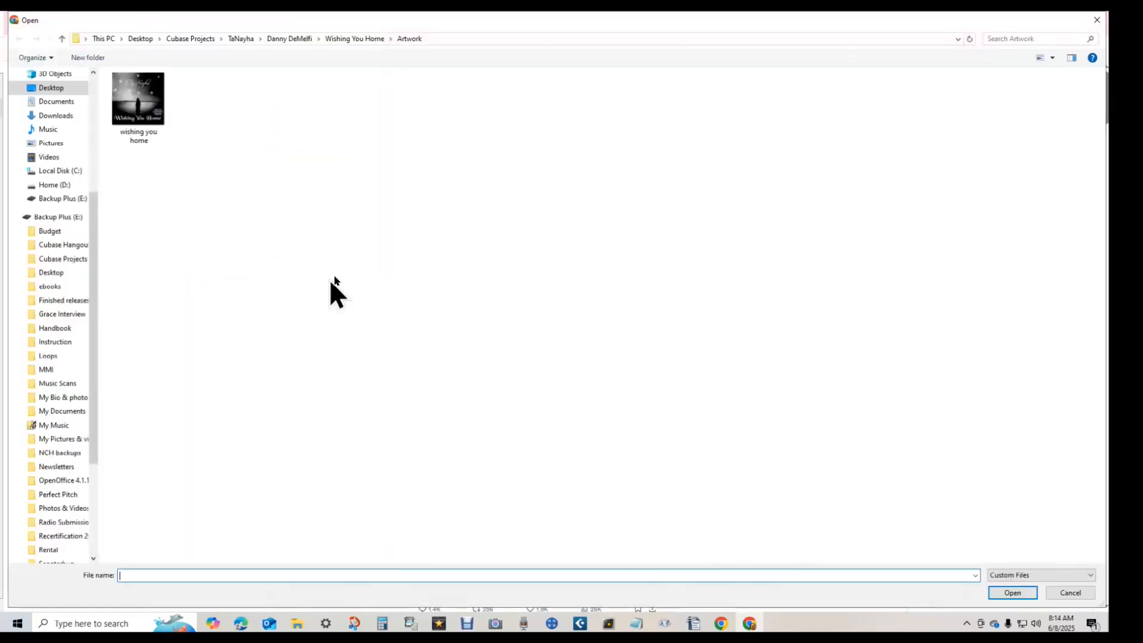
click(153, 104)
double_click(153, 104)
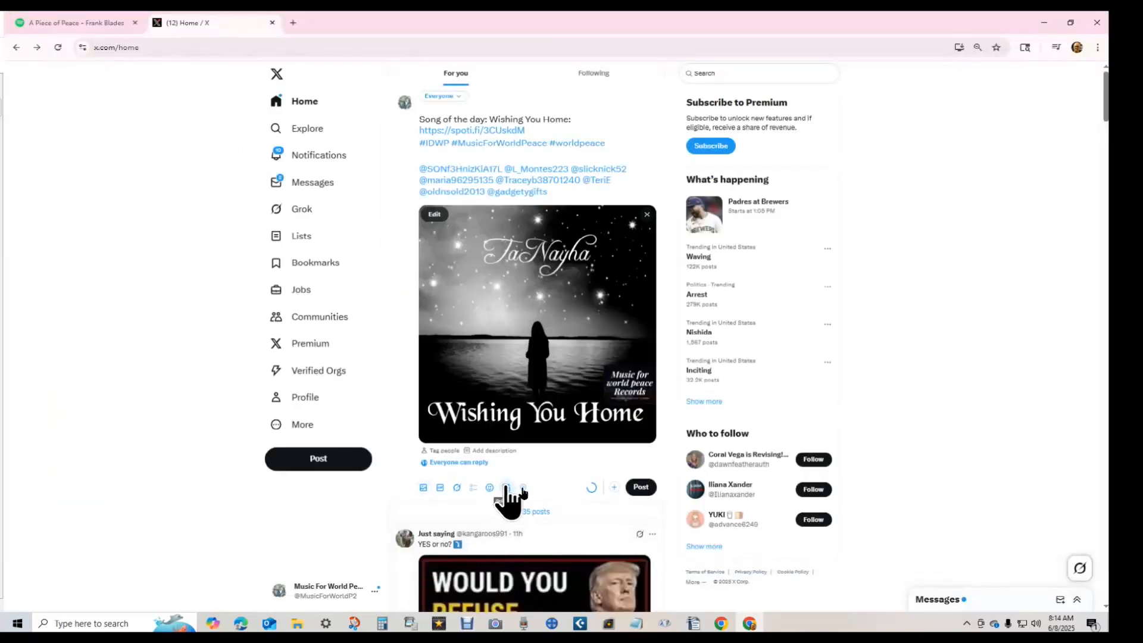
- Schedule the post for June 13, 2025 at 9:14 AM
click(507, 487)
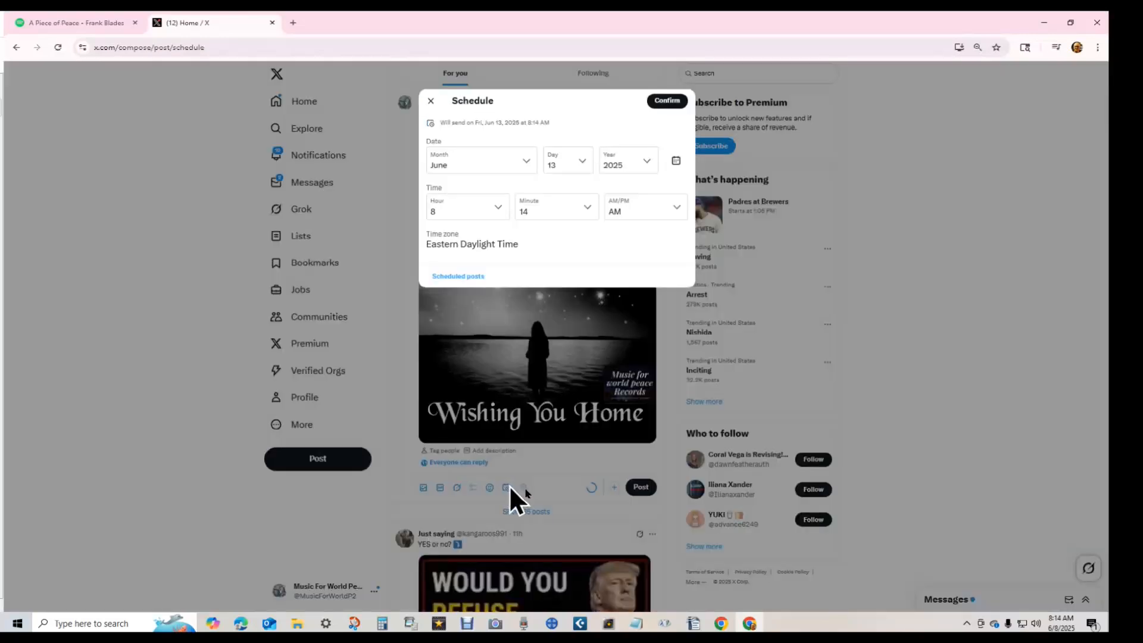
click(443, 216)
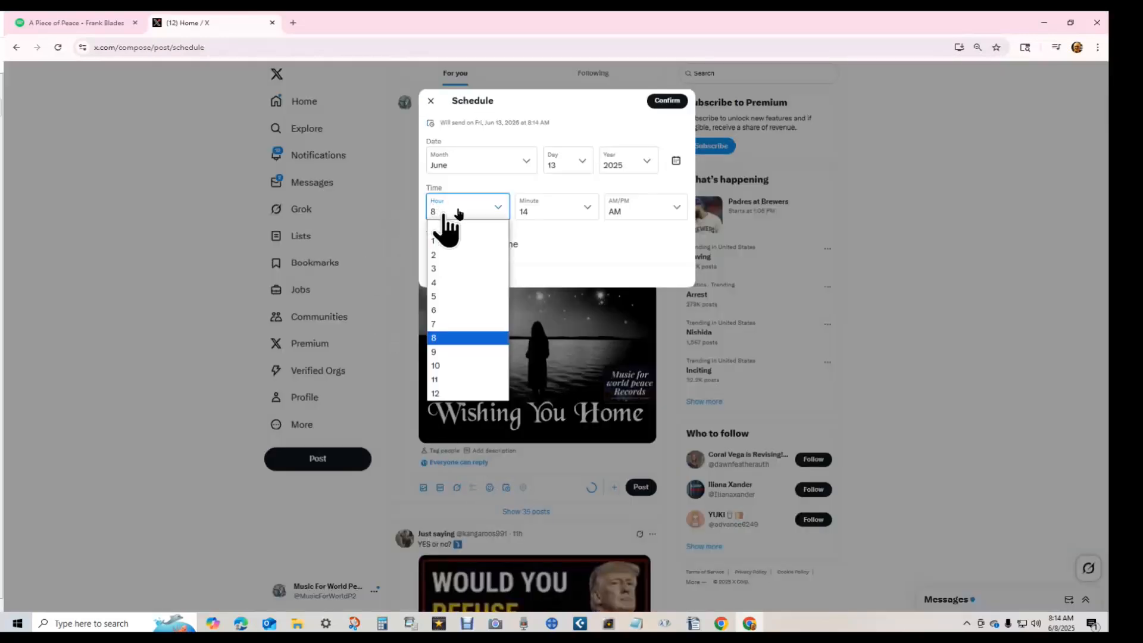
click(433, 351)
click(666, 100)
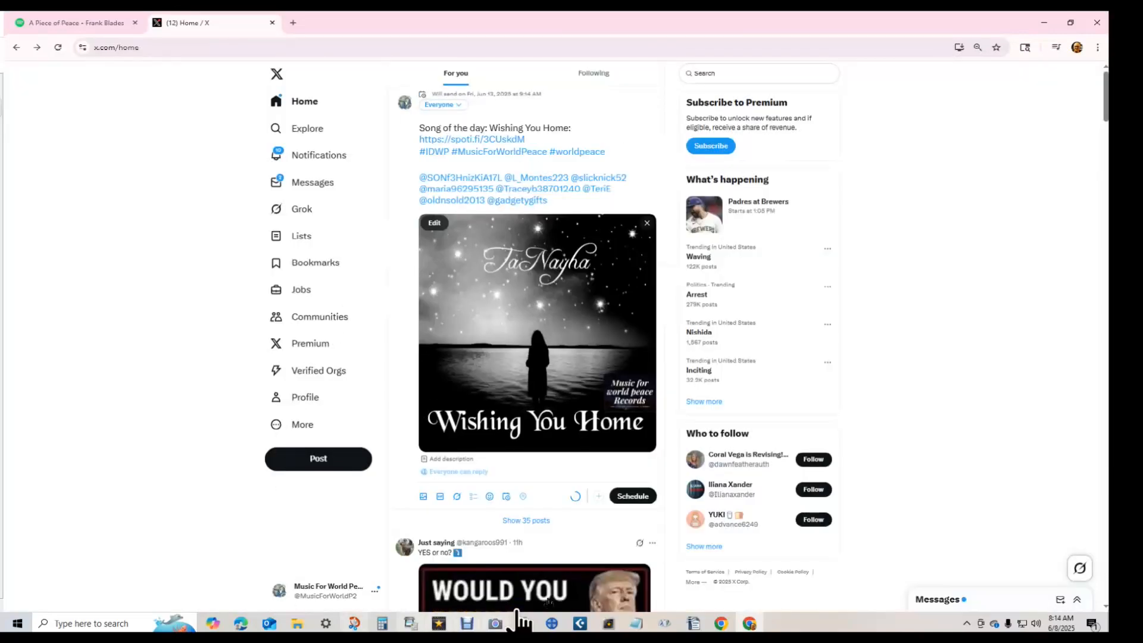
click(631, 496)
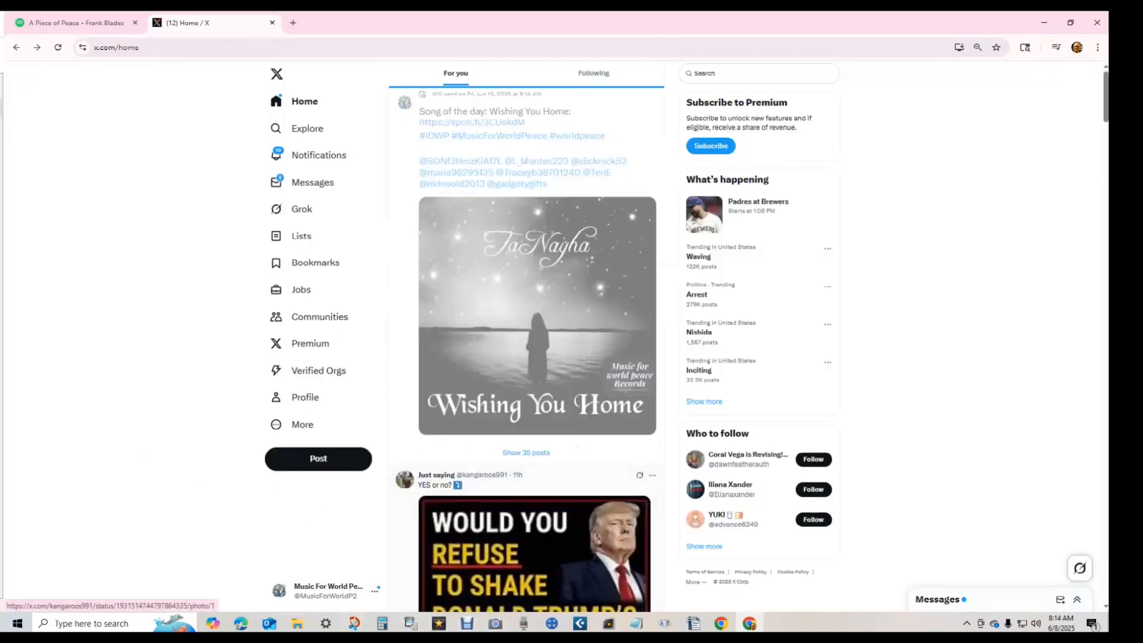
click(508, 107)
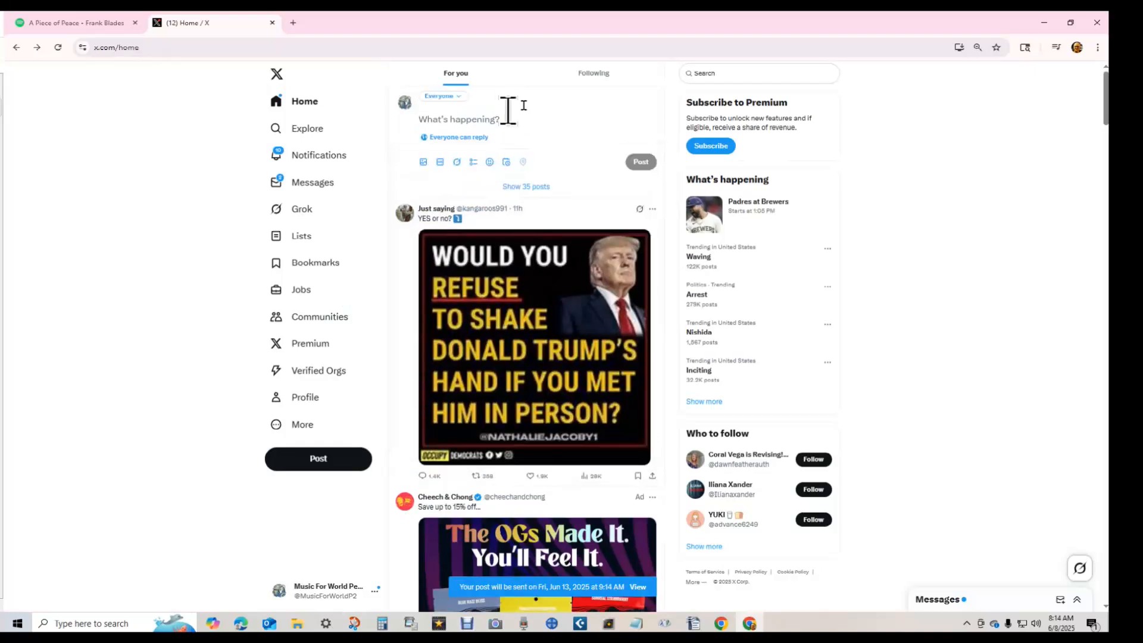
key(ctrl+v)
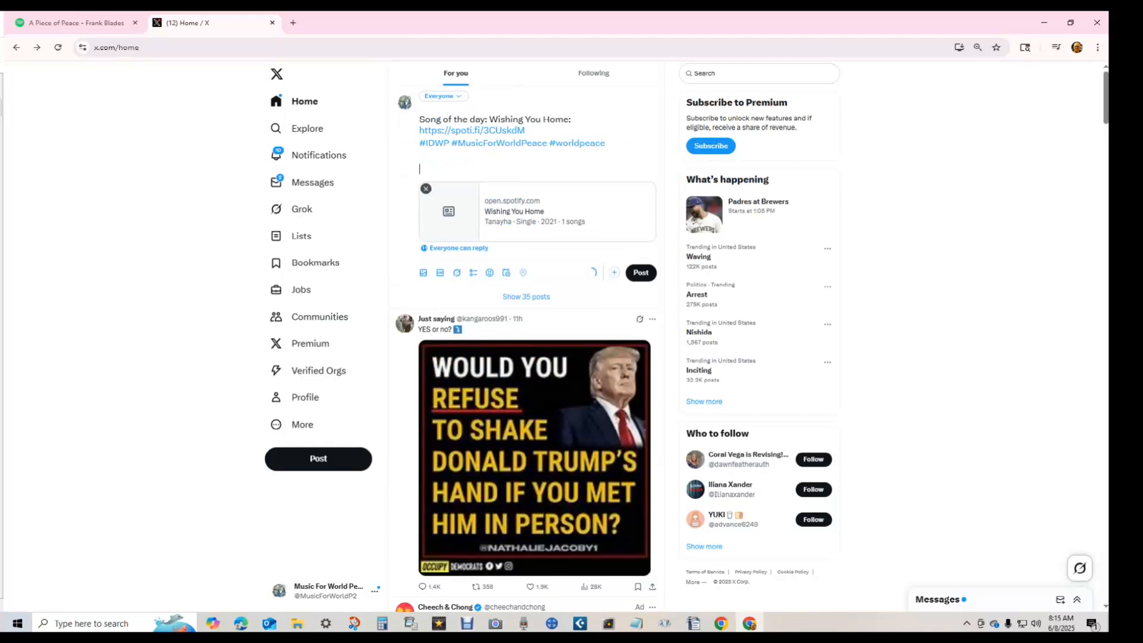
key(alt+Tab)
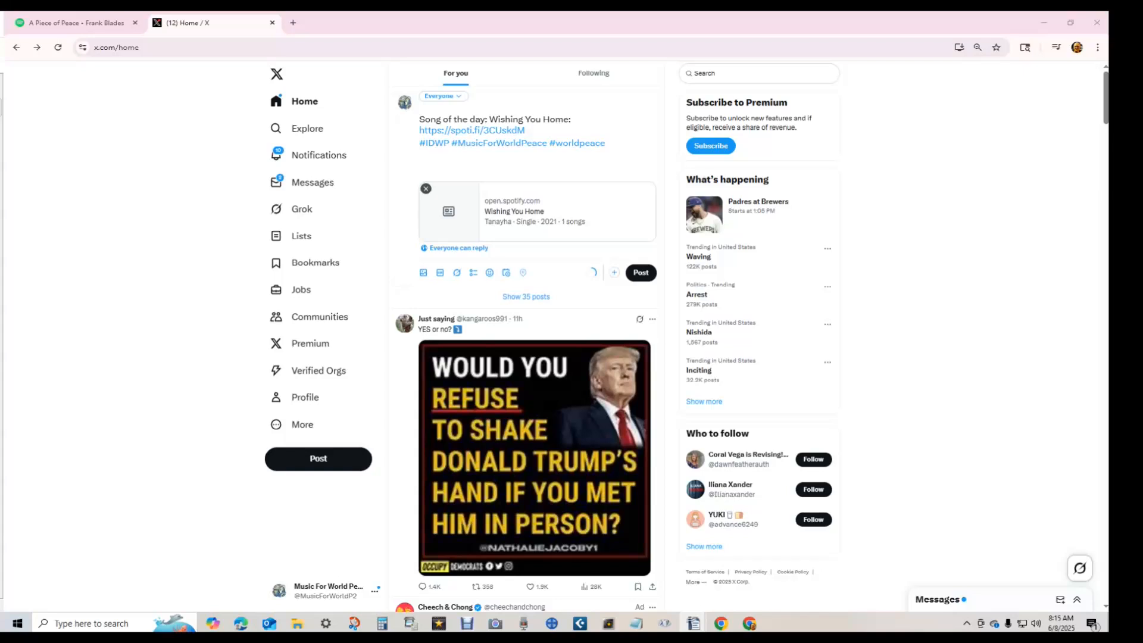
click(446, 174)
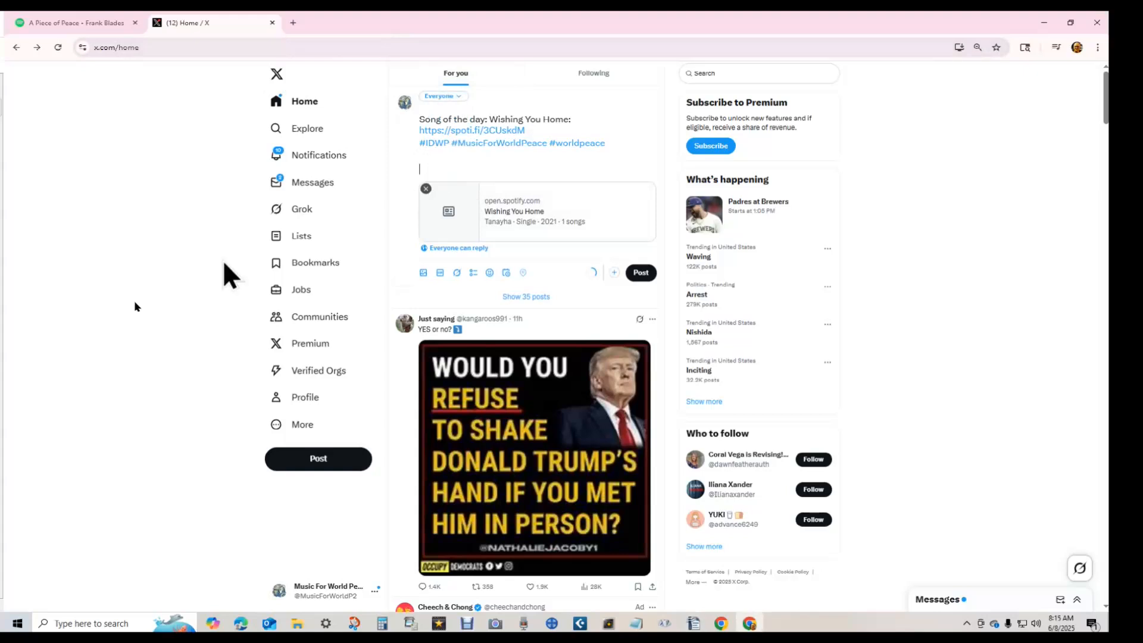
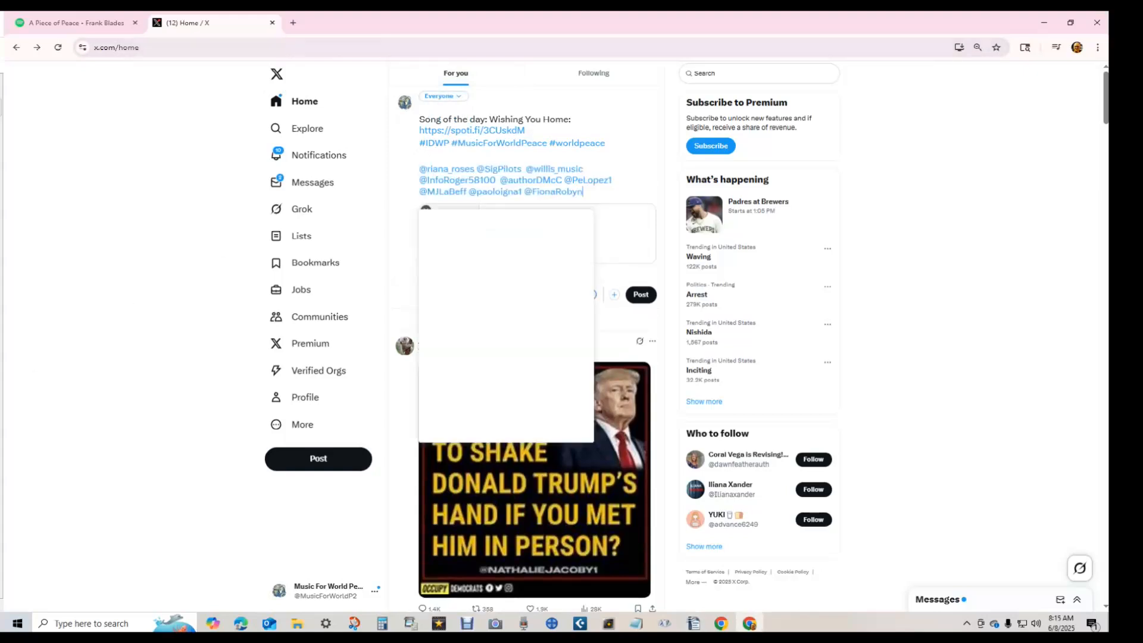
- Attach the Wishing You Home cover art to the post
key(ctrl+Home)
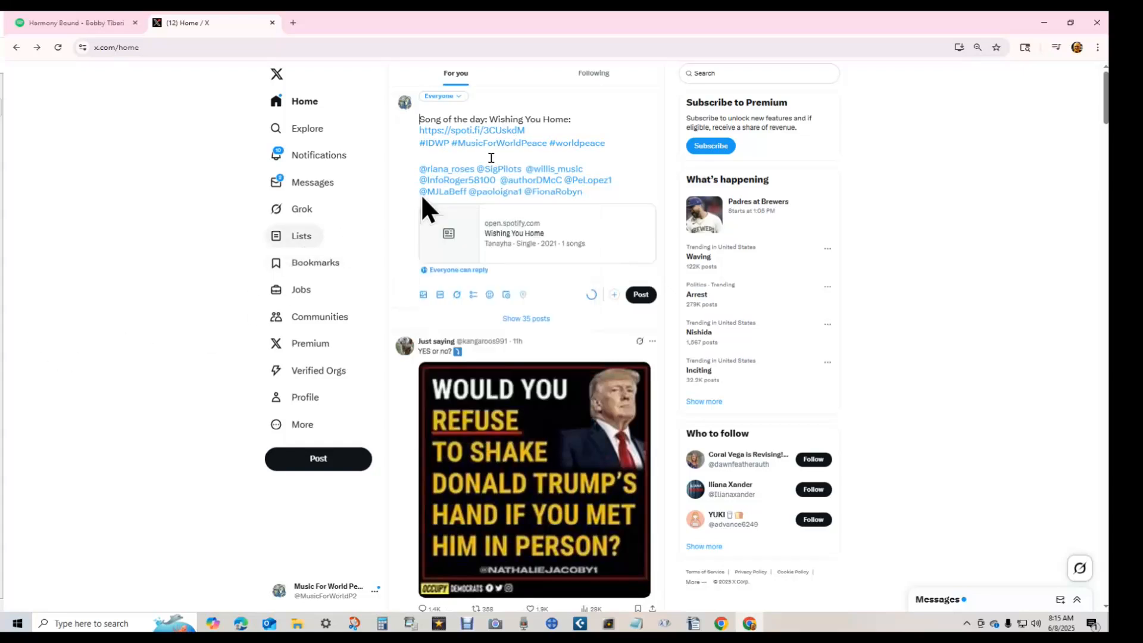
shift+click(420, 171)
key(ctrl+c)
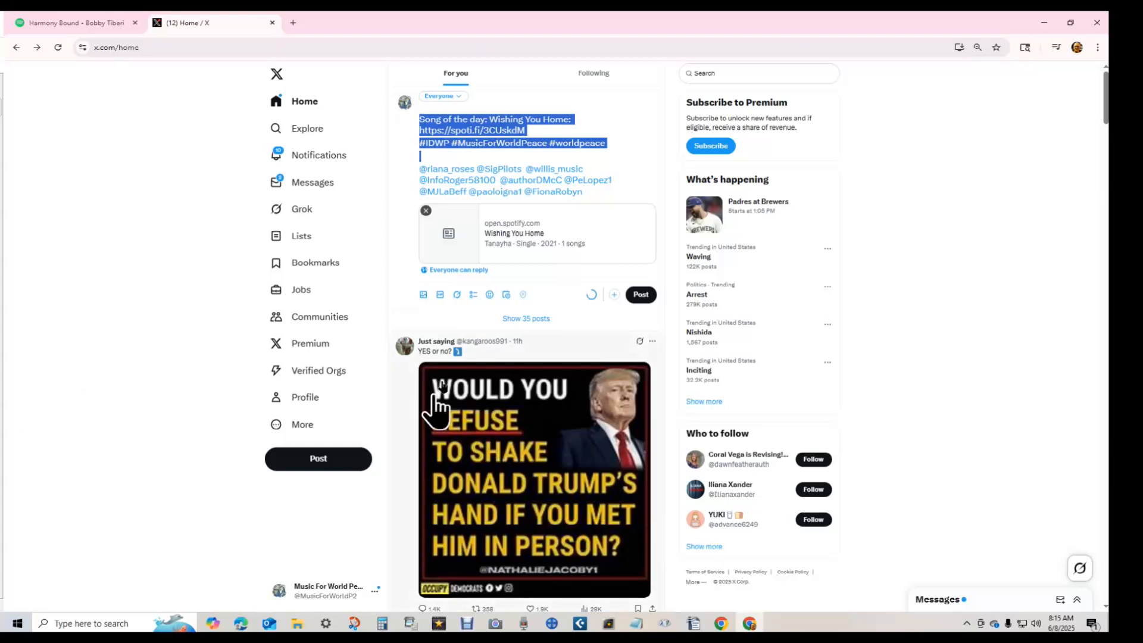
click(426, 295)
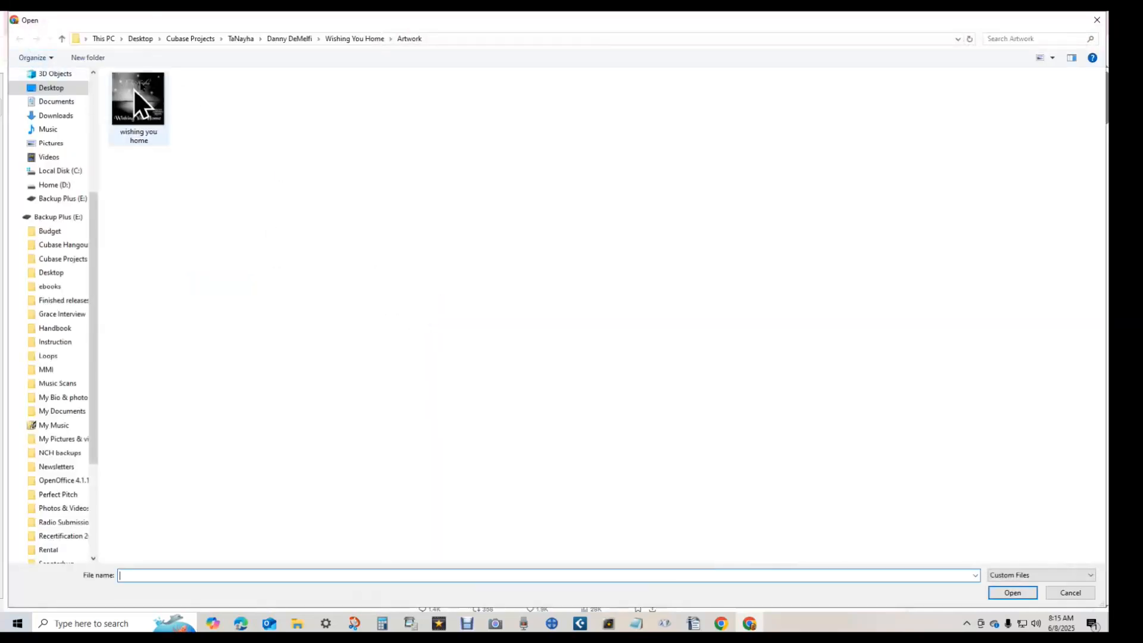
double_click(134, 88)
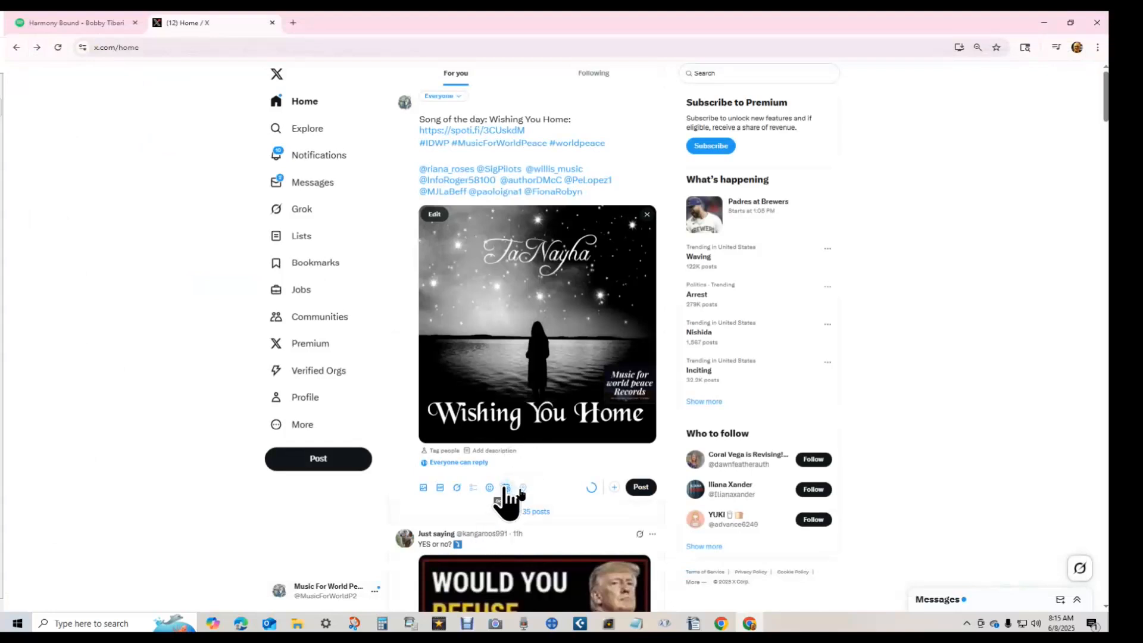
- Schedule the post for June 13, 2025 at 12:15 PM
click(505, 487)
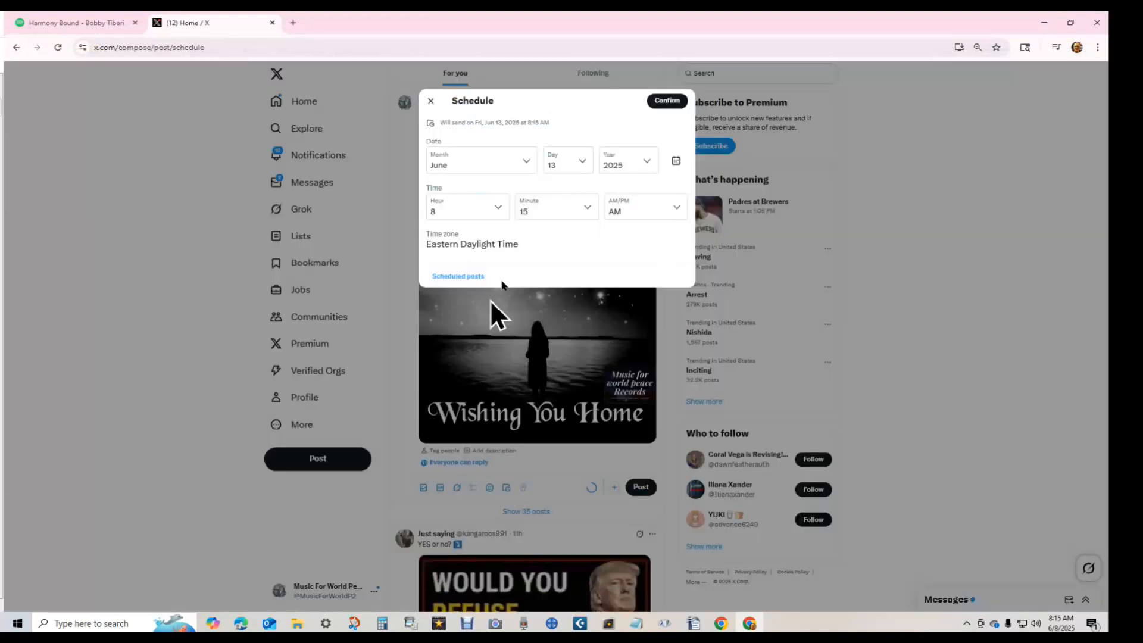
click(470, 211)
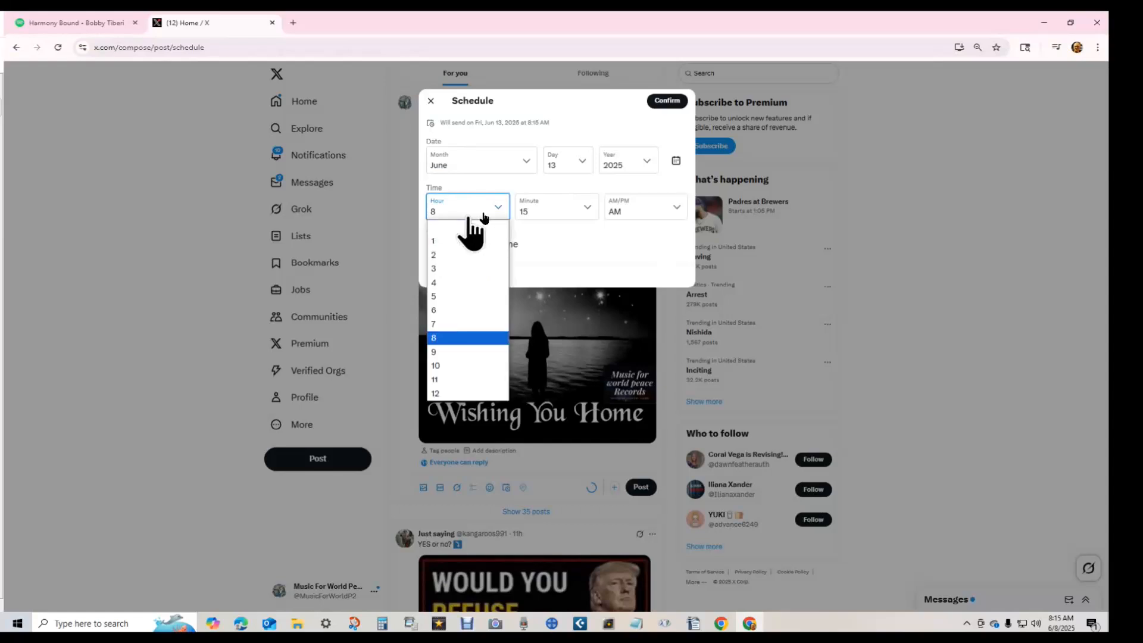
click(438, 395)
click(632, 212)
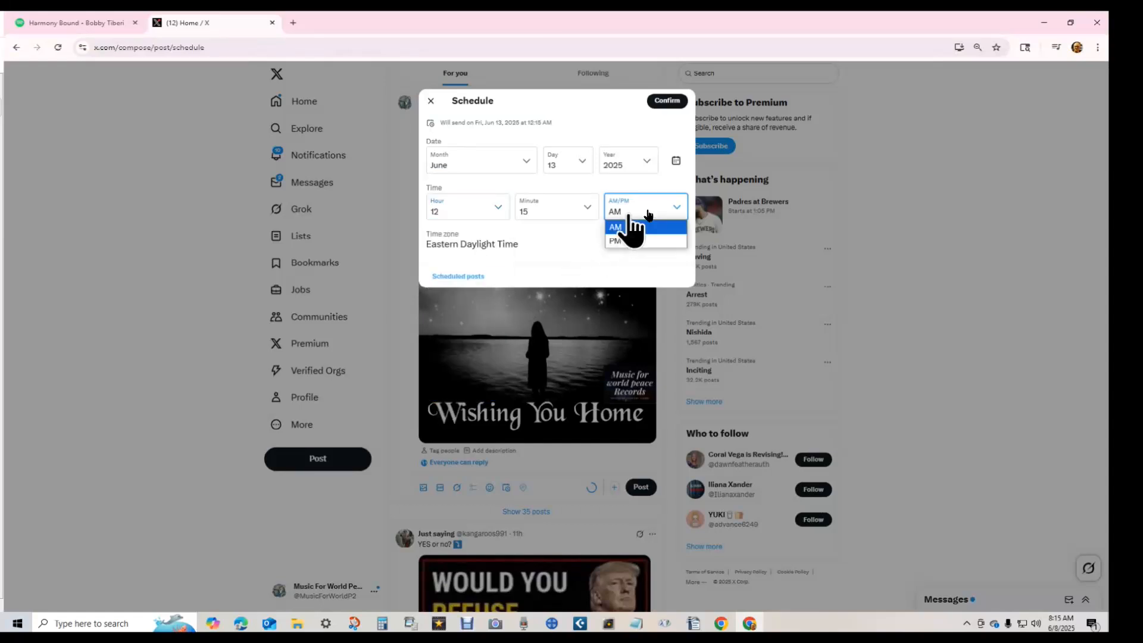
click(622, 241)
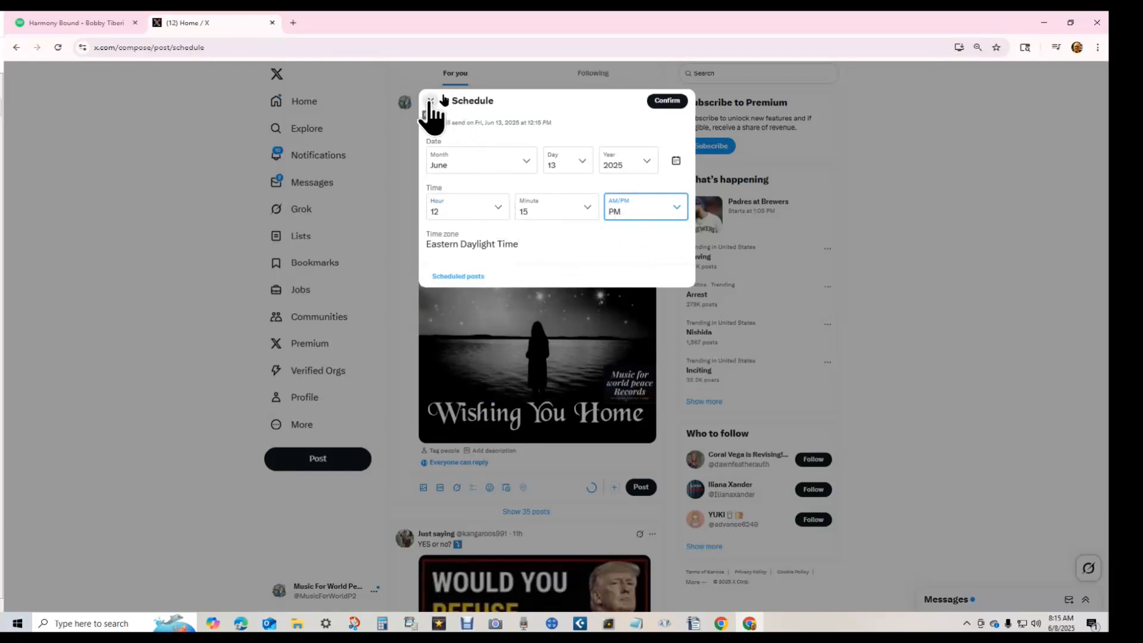
click(667, 101)
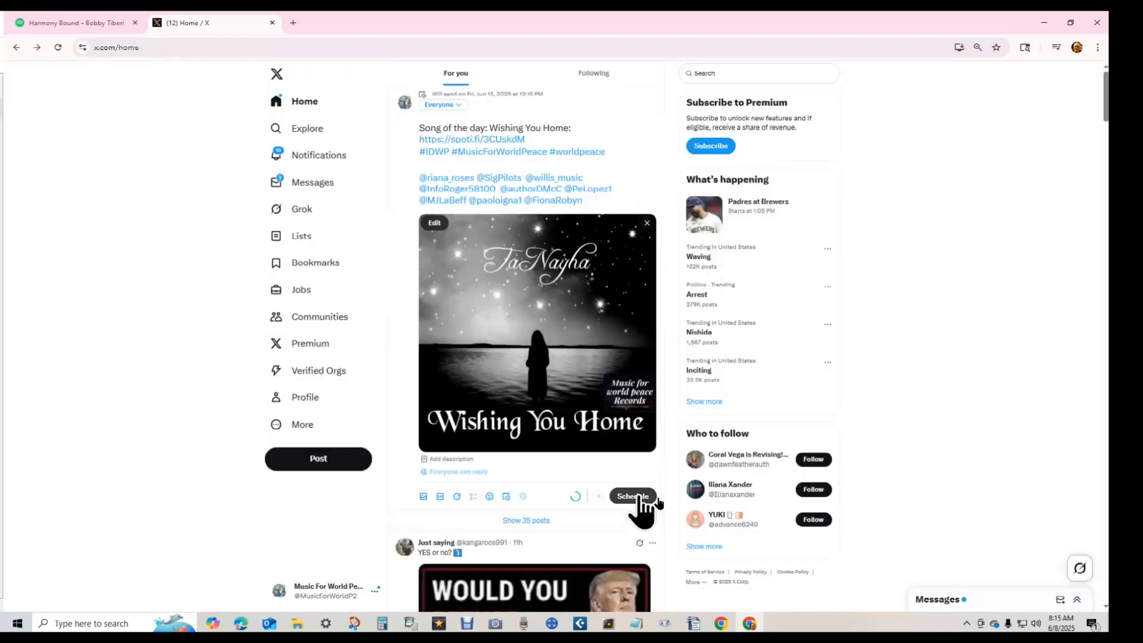
click(640, 498)
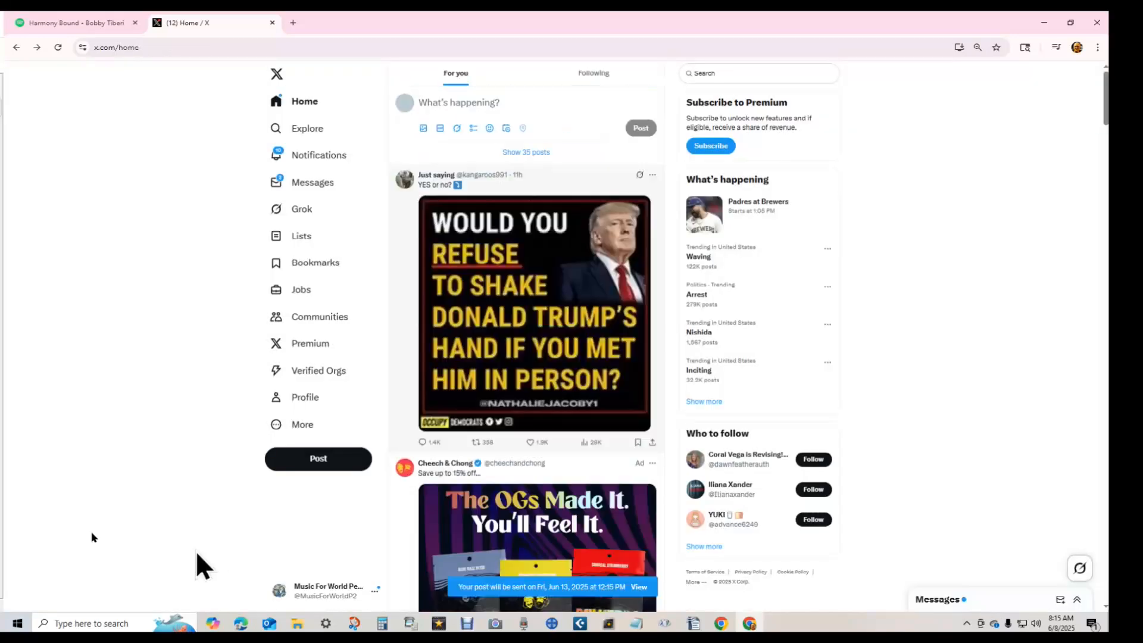
click(439, 104)
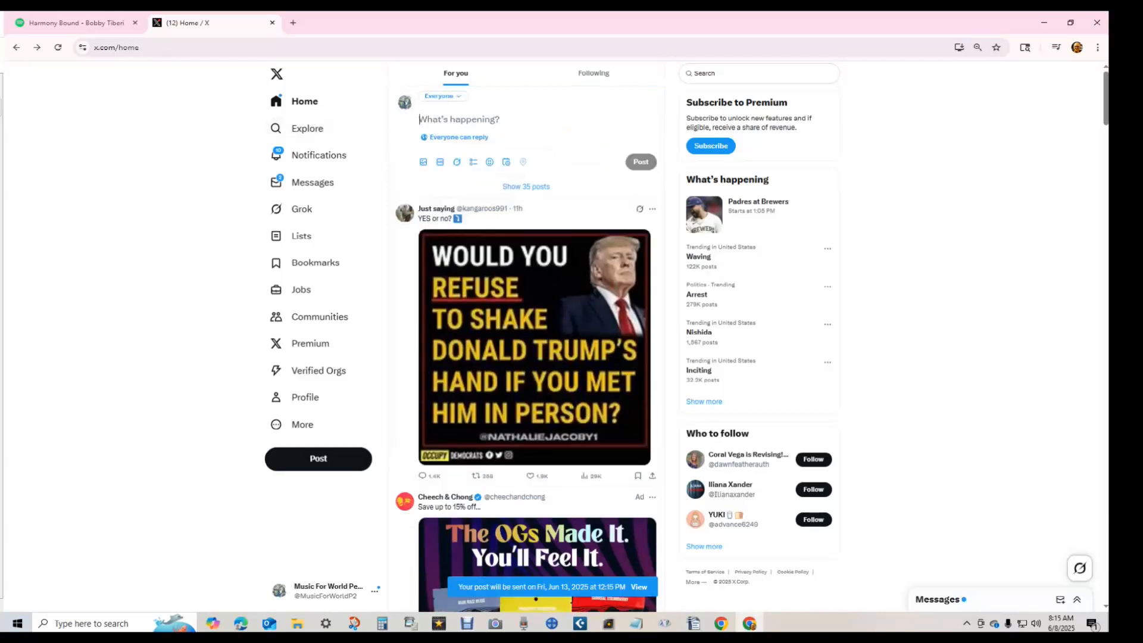
key(ctrl+v)
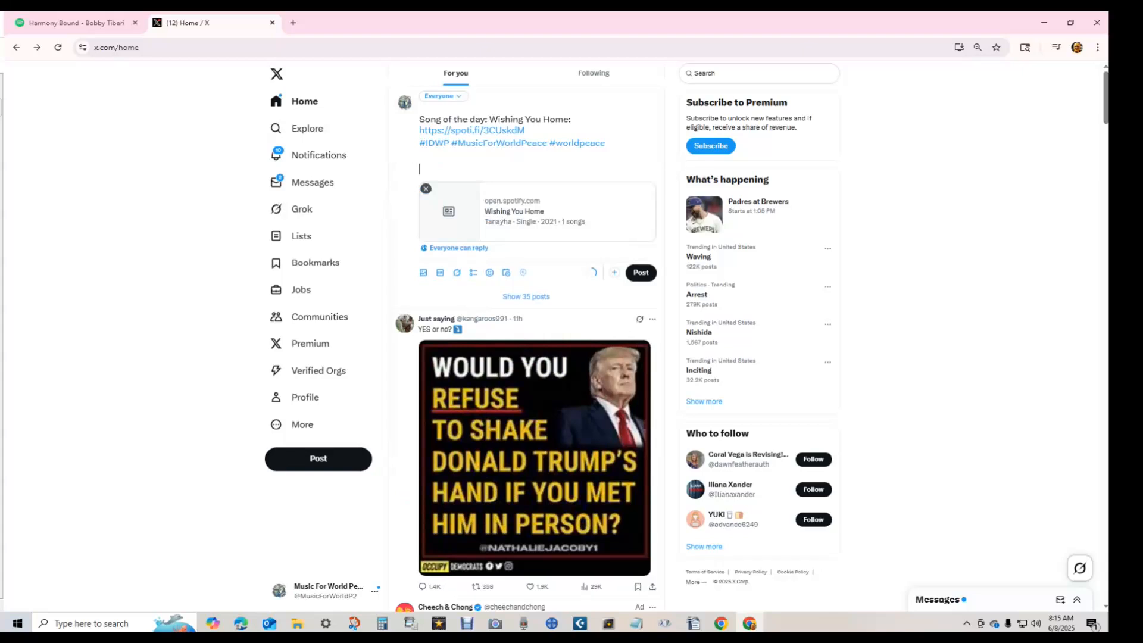
click(693, 623)
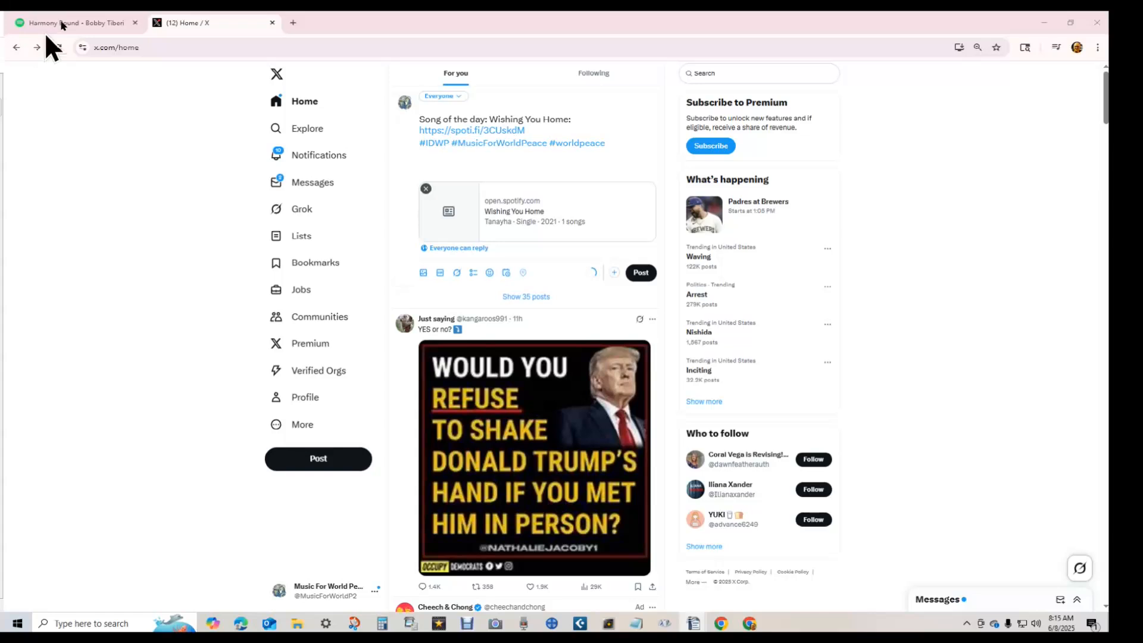
click(446, 171)
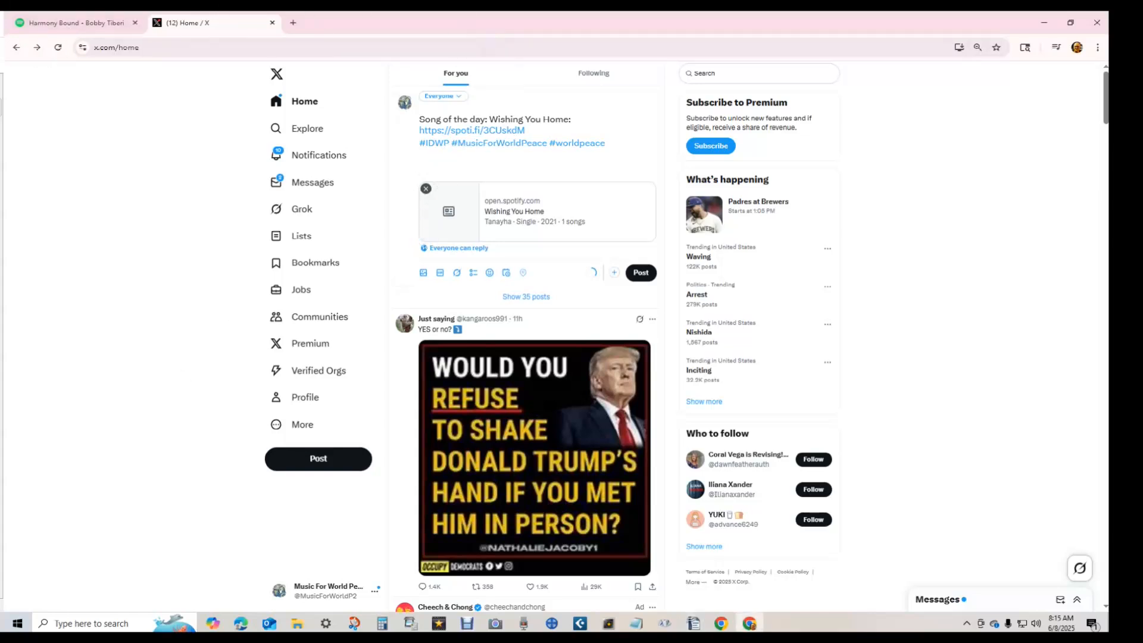
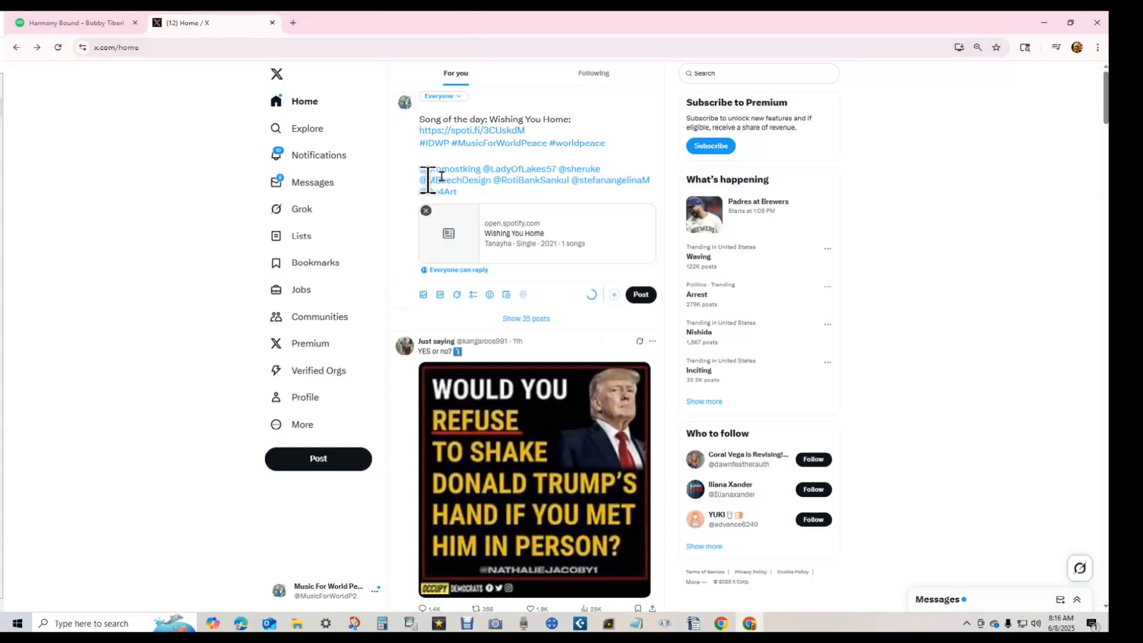
drag(601, 170, 428, 179)
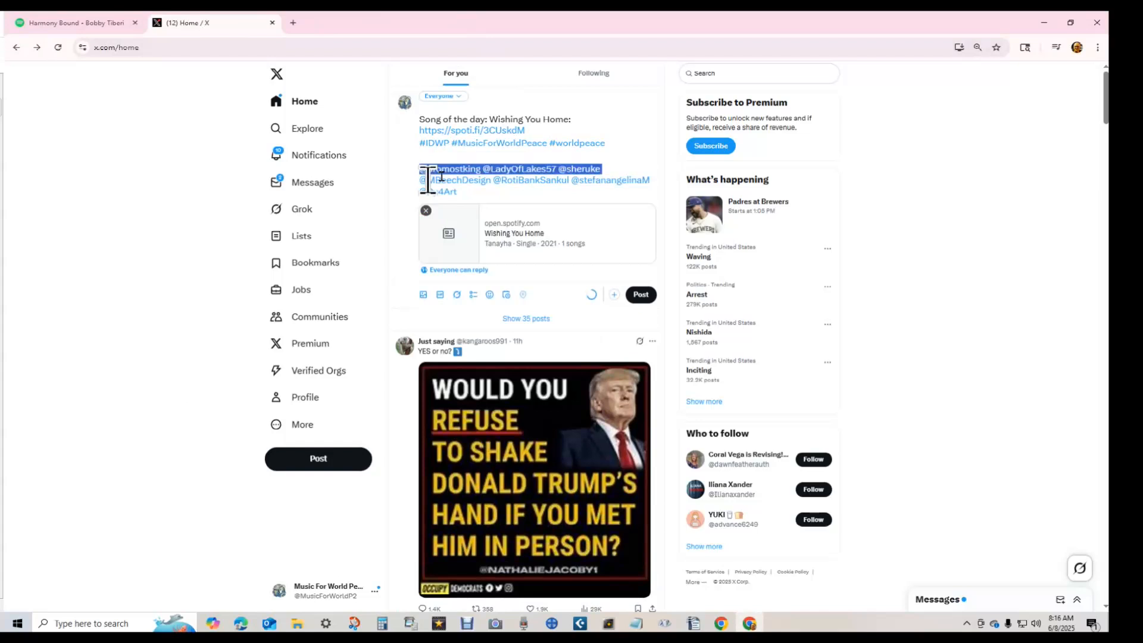
- Attach the Wishing You Home cover art to the post
key(ctrl+Home)
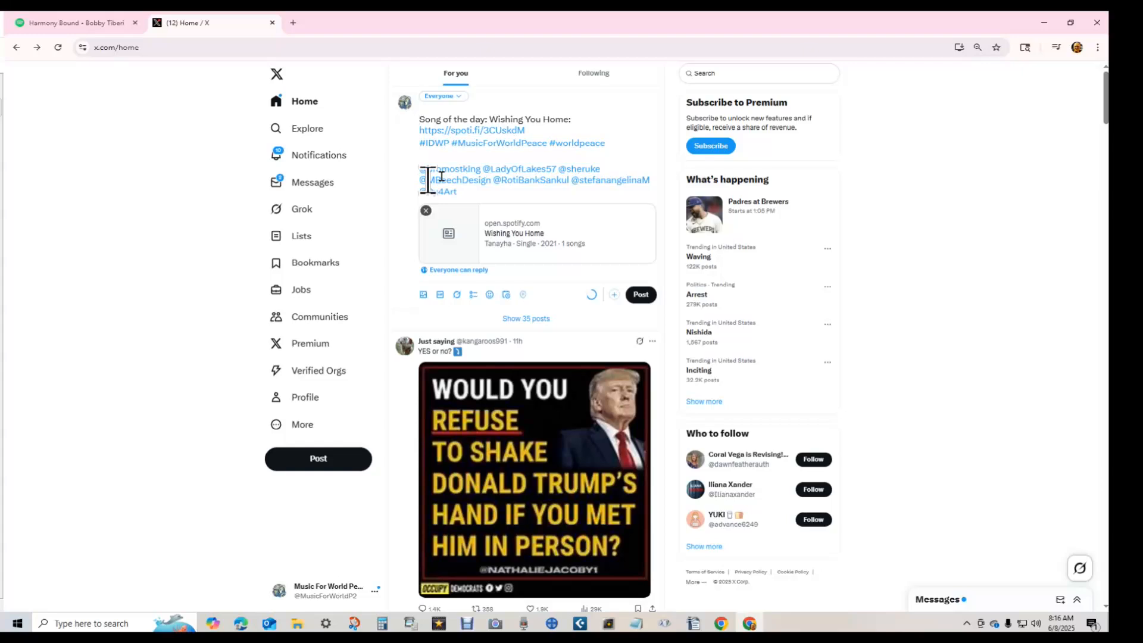
key(shift+Down)
key(shift+Down)
key(shift+Down)
key(ctrl+c)
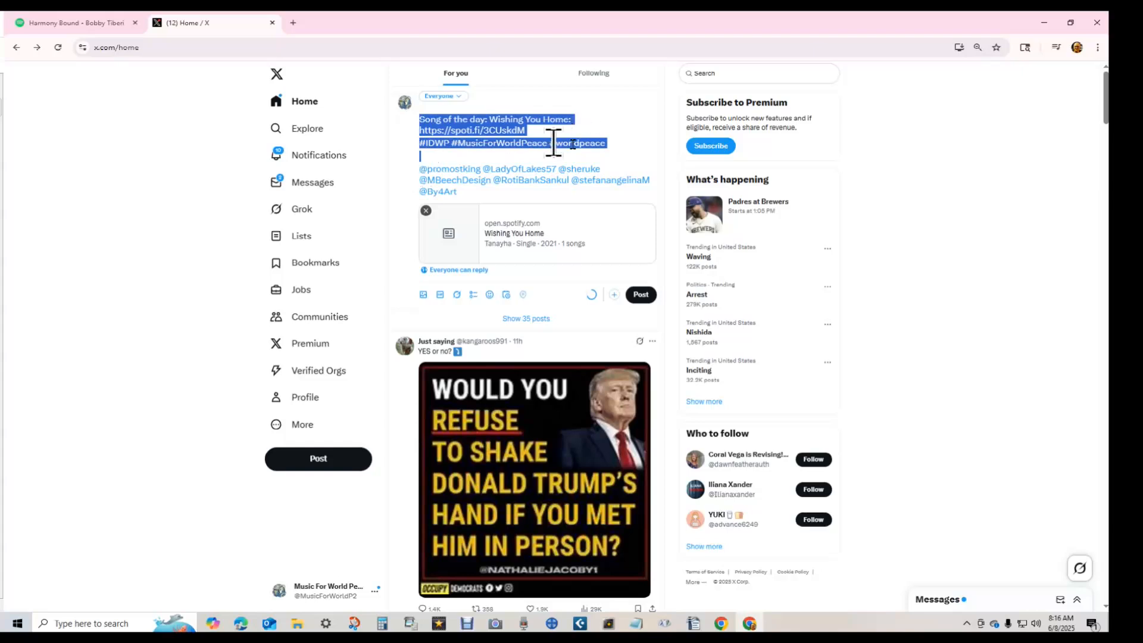
click(422, 295)
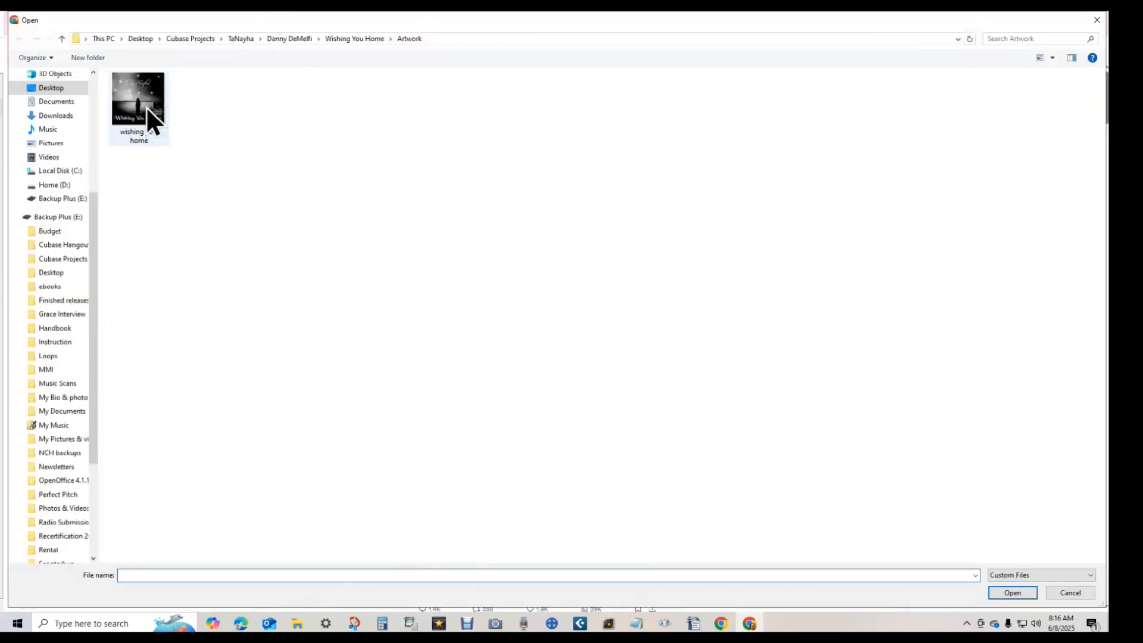
double_click(146, 107)
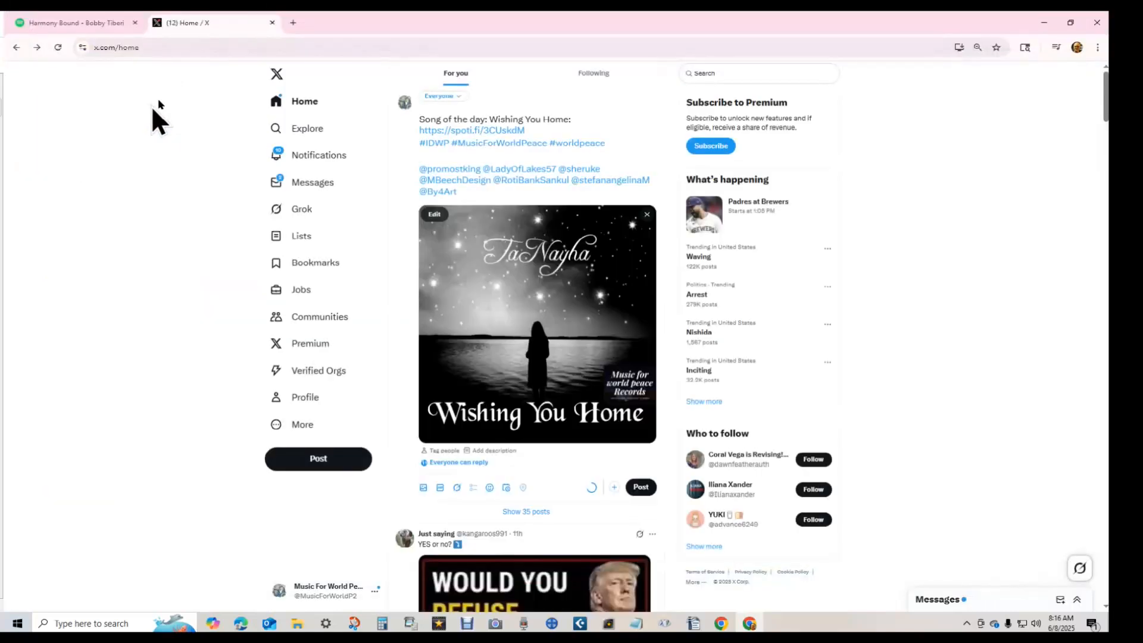
- Schedule the post for June 13 at 3:16 PM
click(506, 487)
click(467, 207)
click(458, 270)
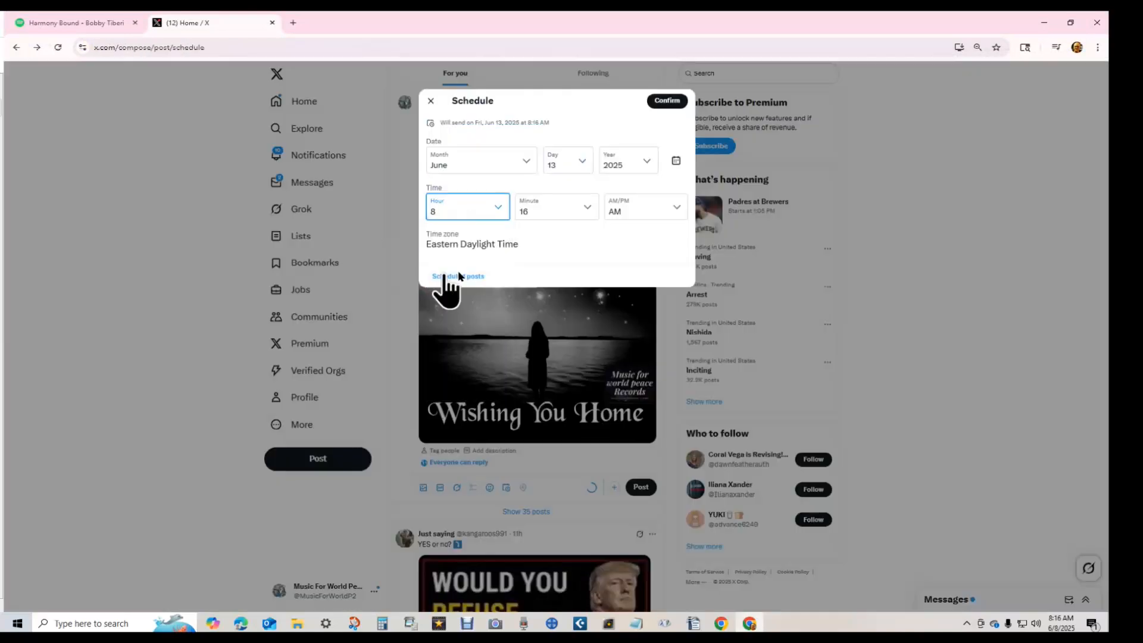
click(631, 208)
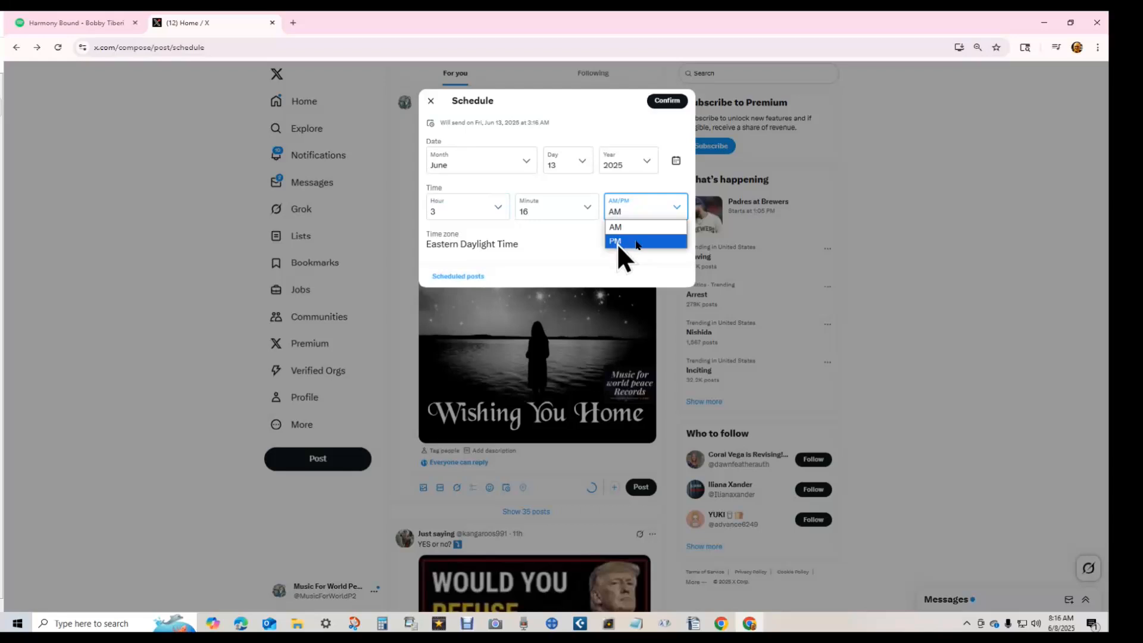
click(616, 242)
click(667, 100)
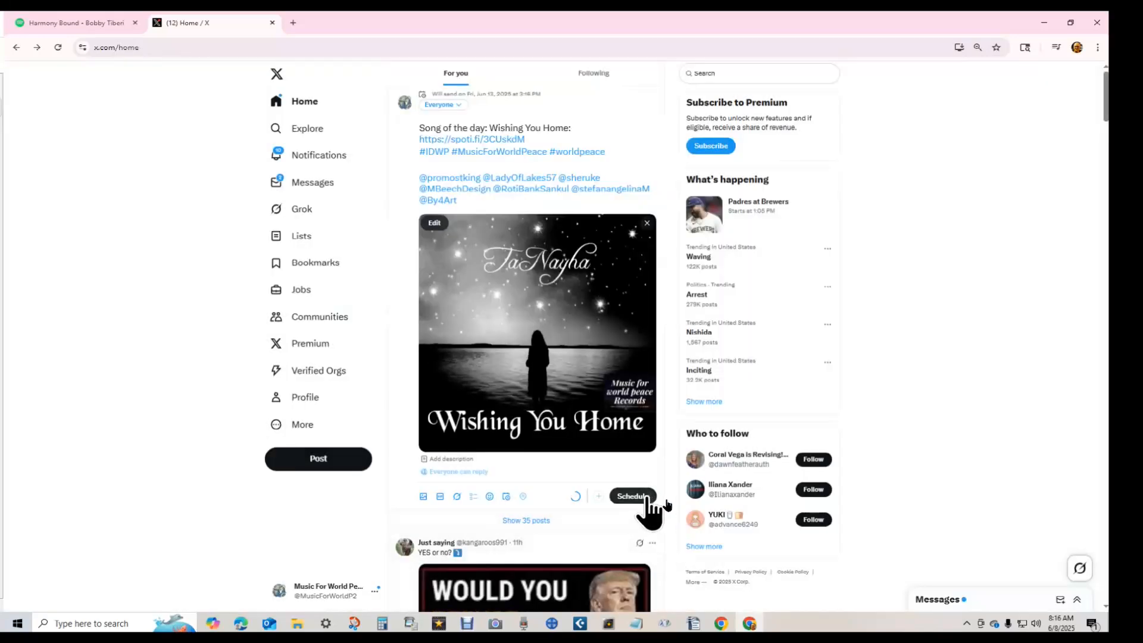
click(643, 496)
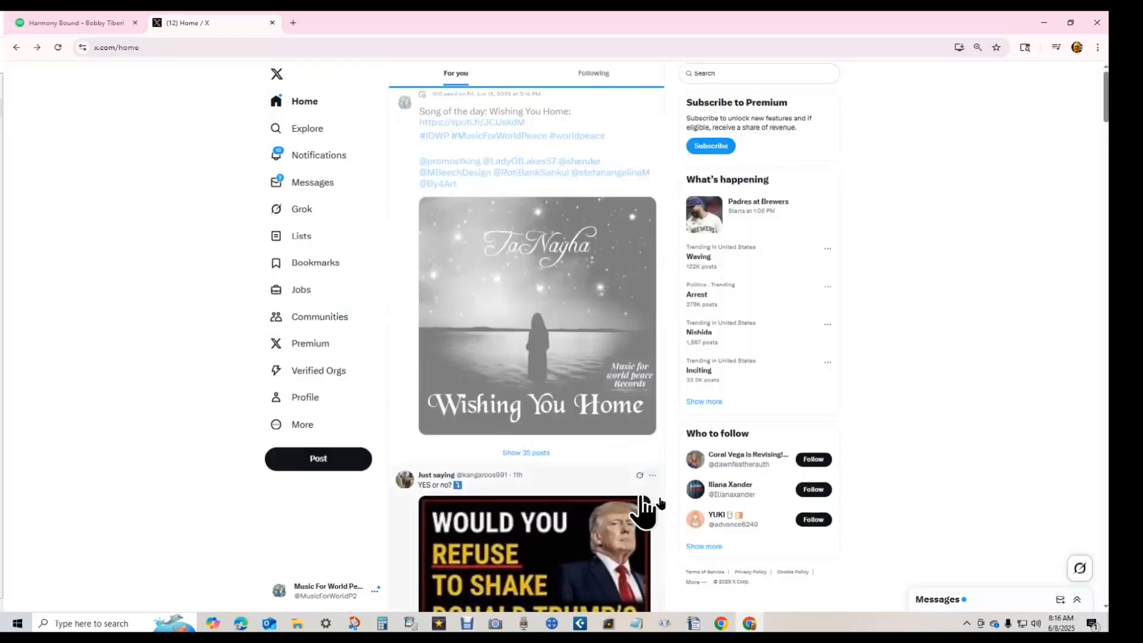
click(438, 105)
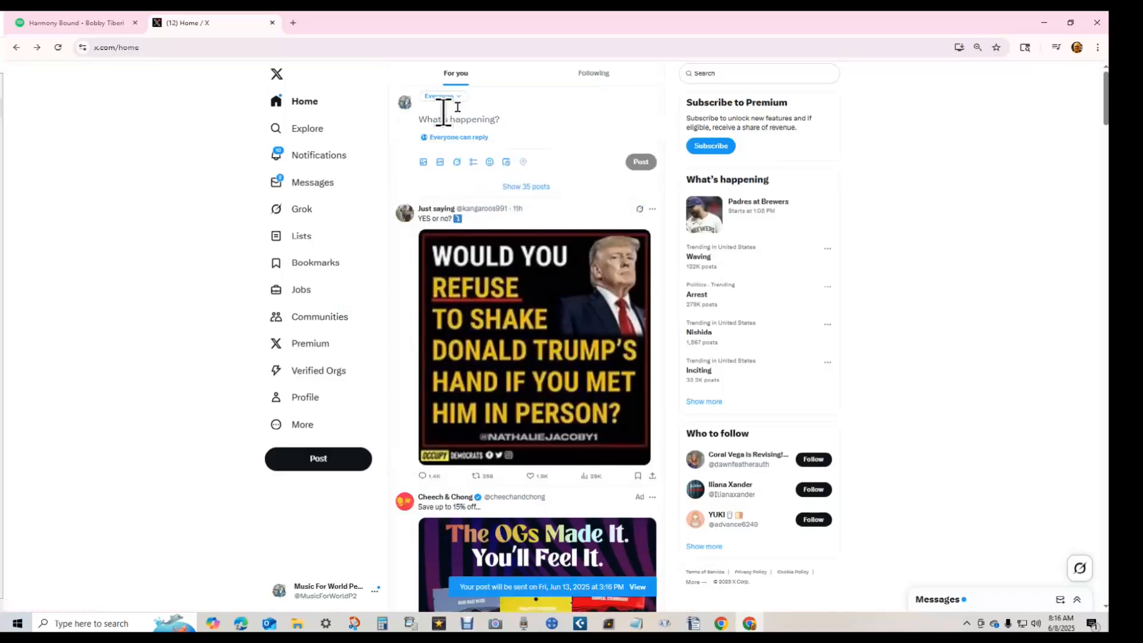
key(ctrl+v)
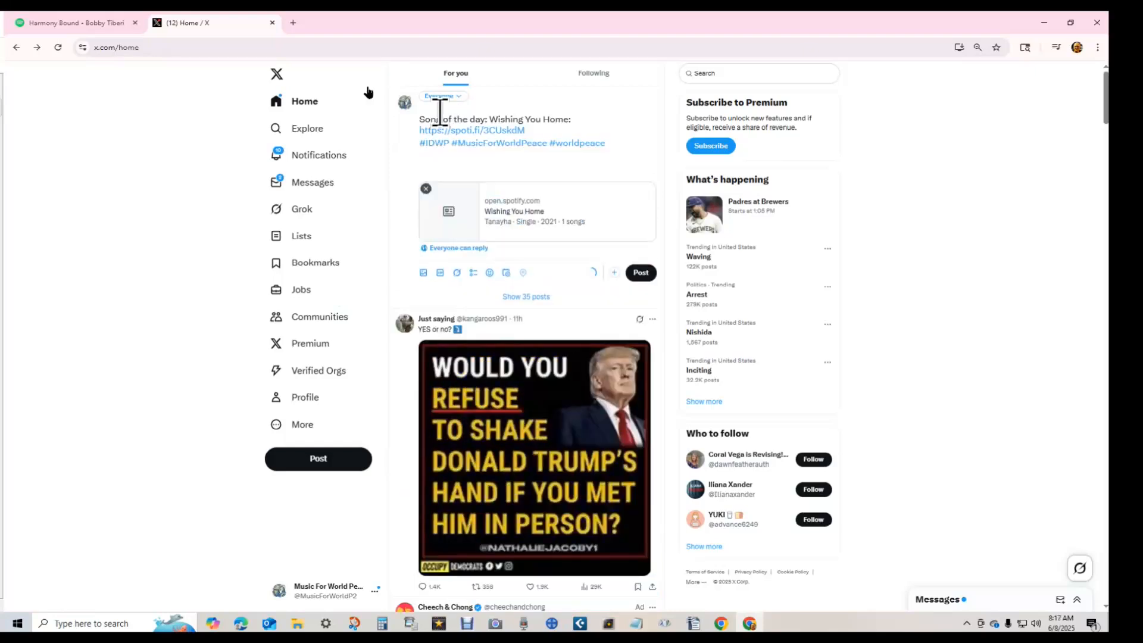
key(alt+Tab)
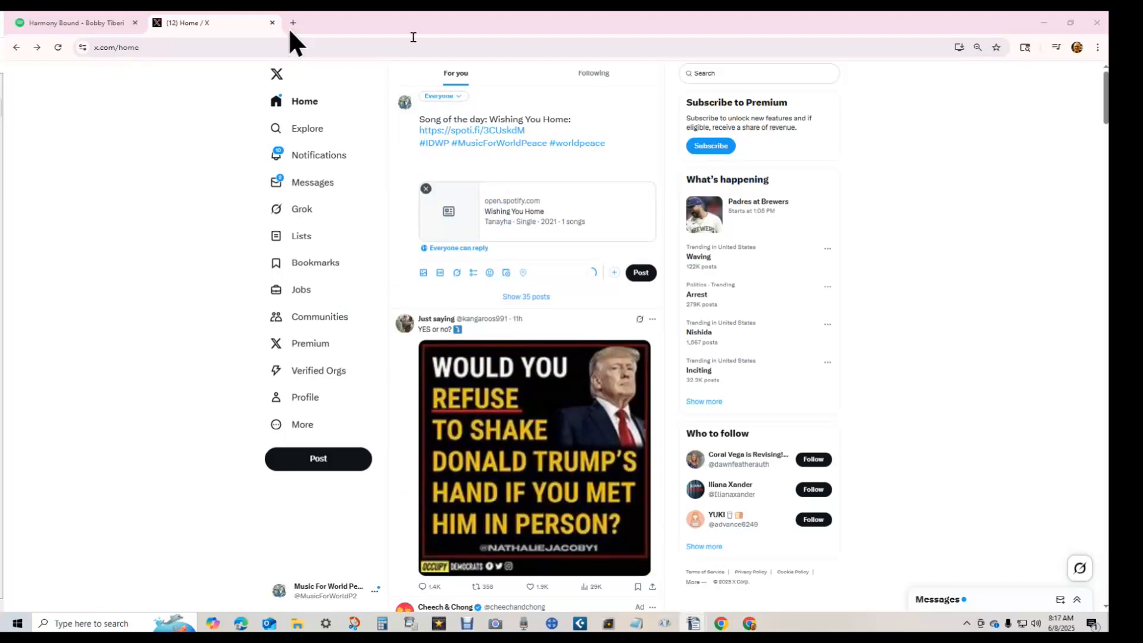
click(426, 168)
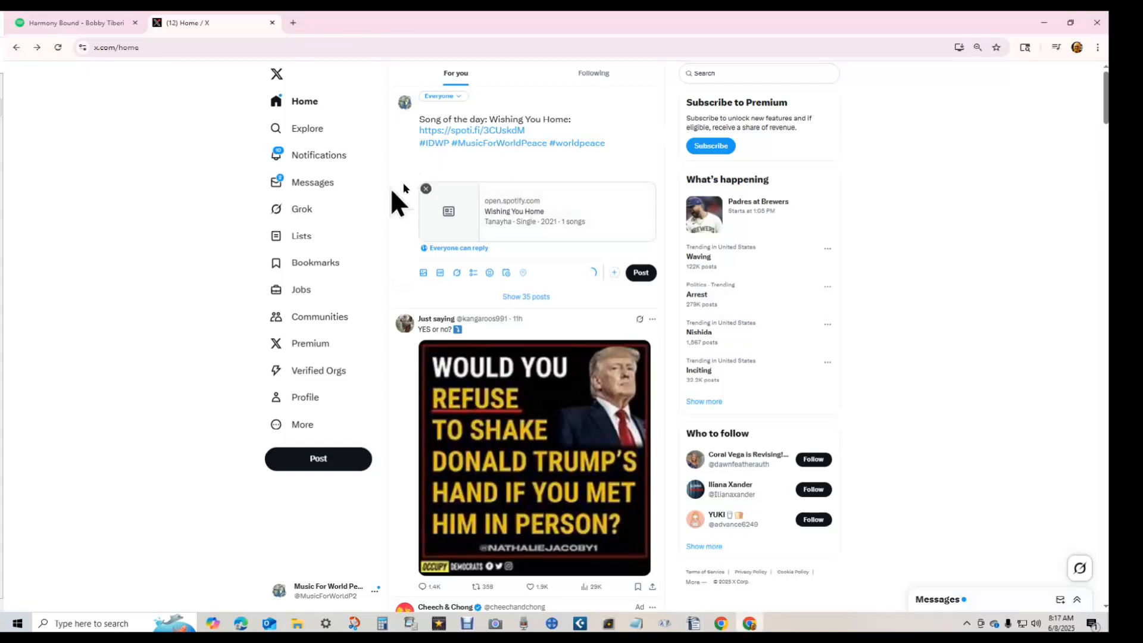
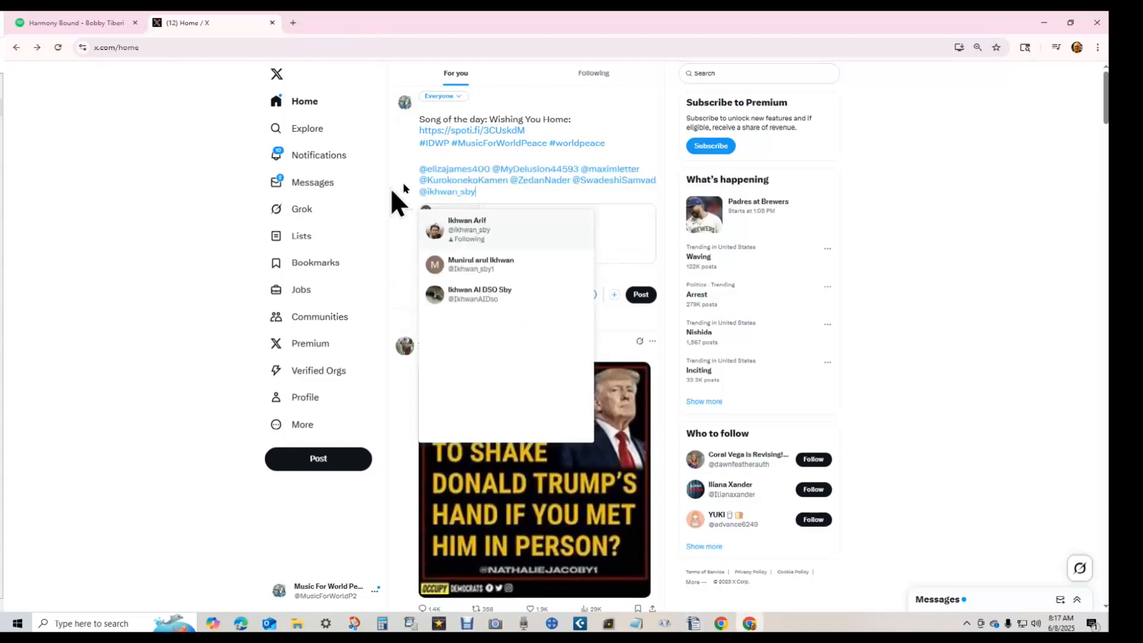
click(392, 189)
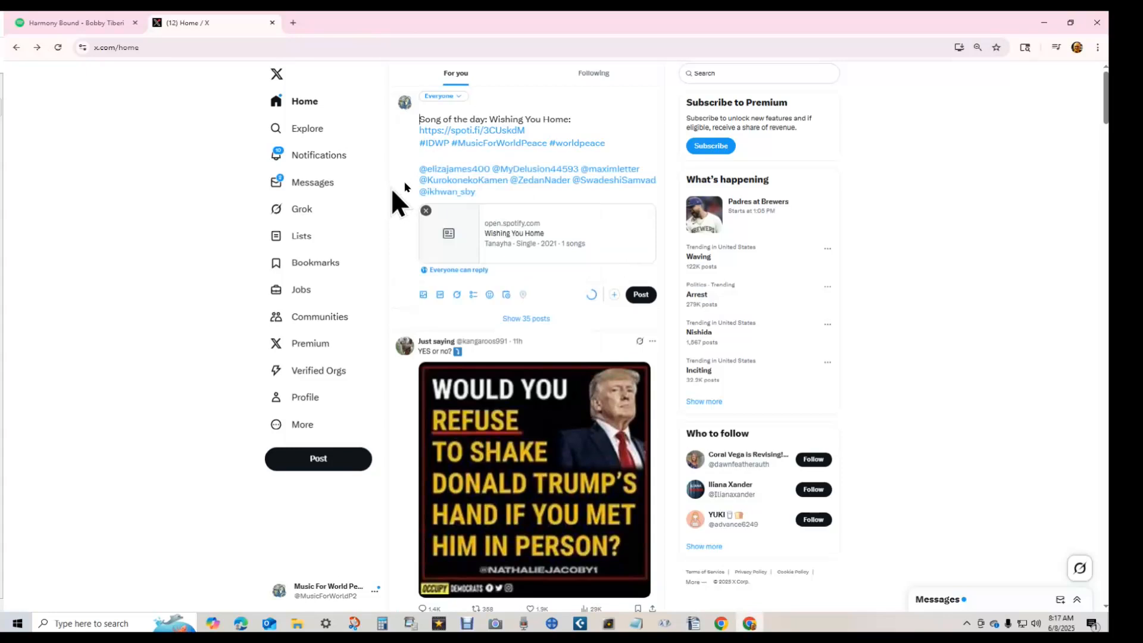
- Attach the Wishing You Home cover art to the post
shift+click(420, 168)
key(ctrl+c)
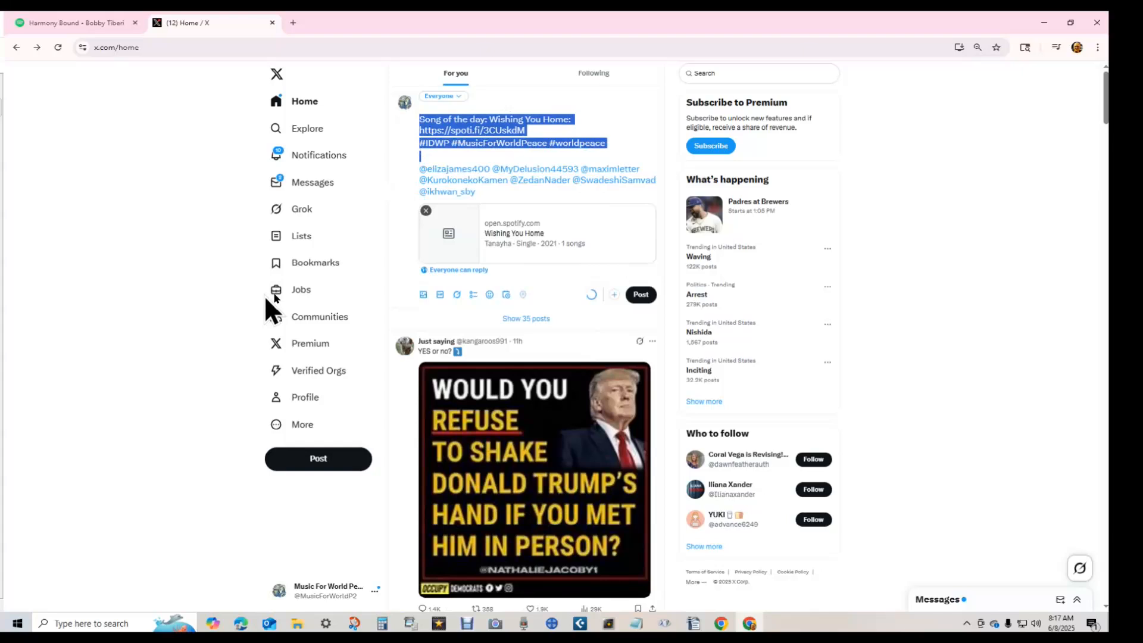
click(423, 294)
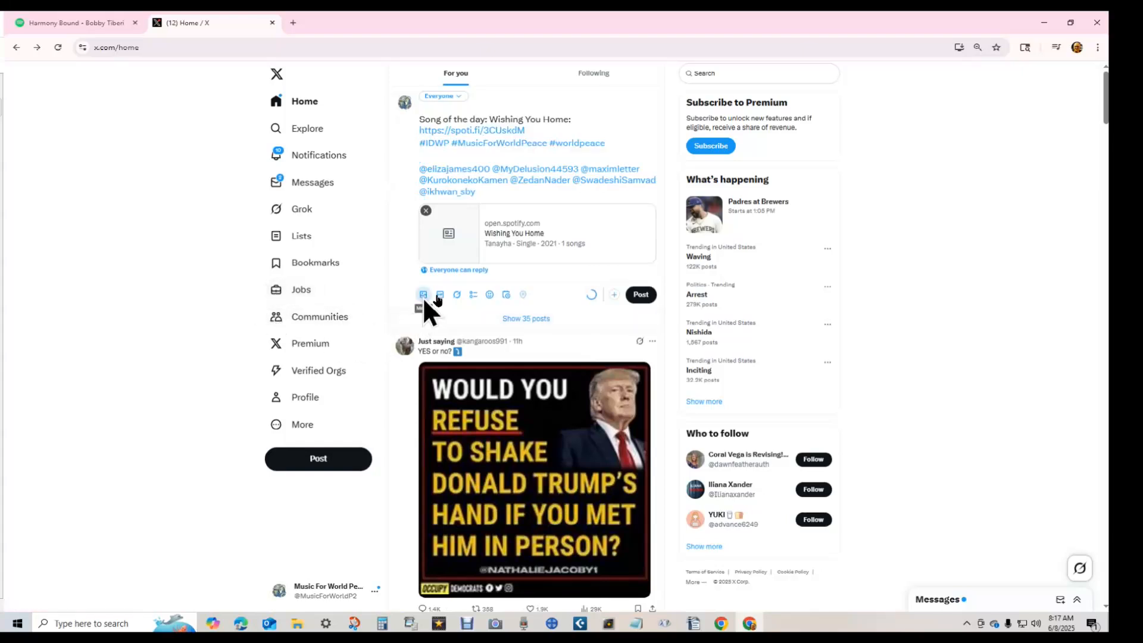
double_click(156, 89)
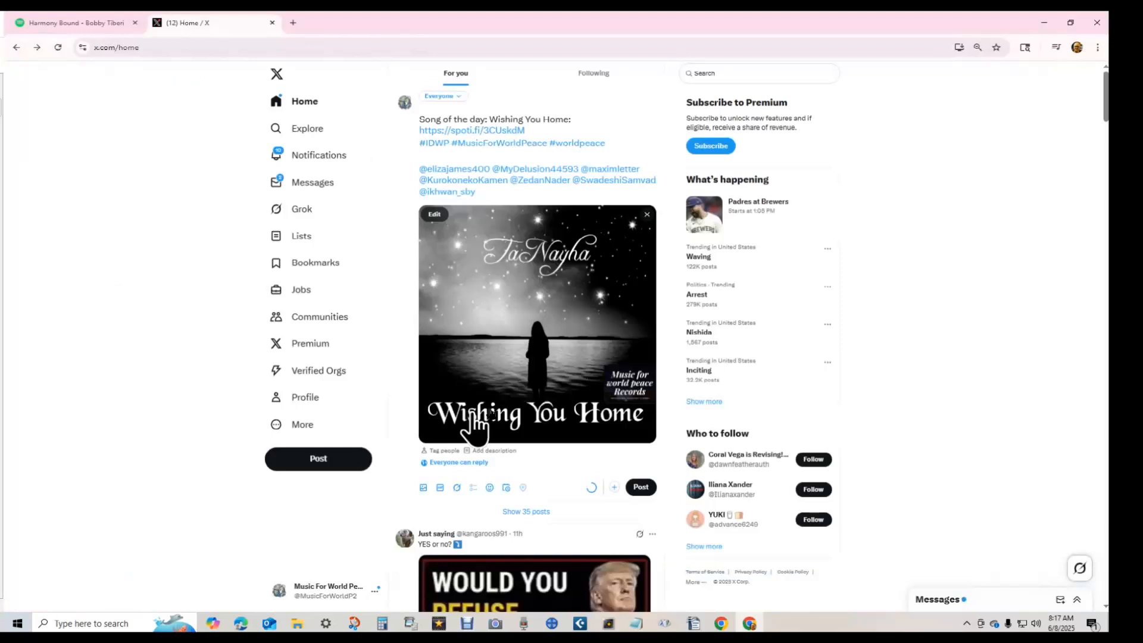
- Schedule the post for June 13, 2025 at 6:17 PM
click(506, 488)
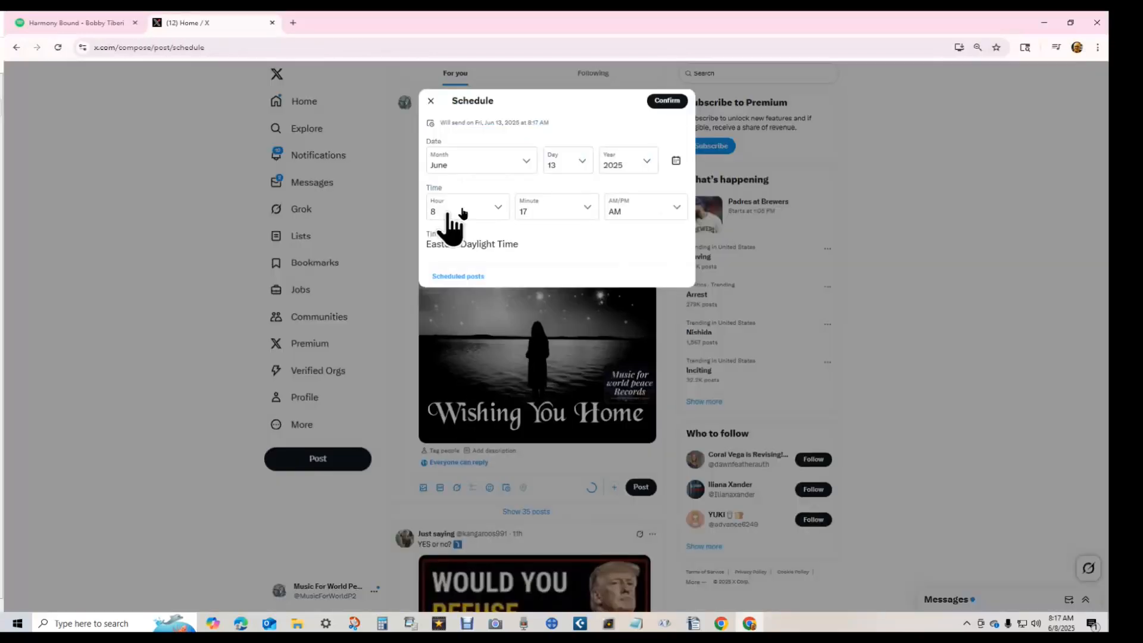
click(458, 276)
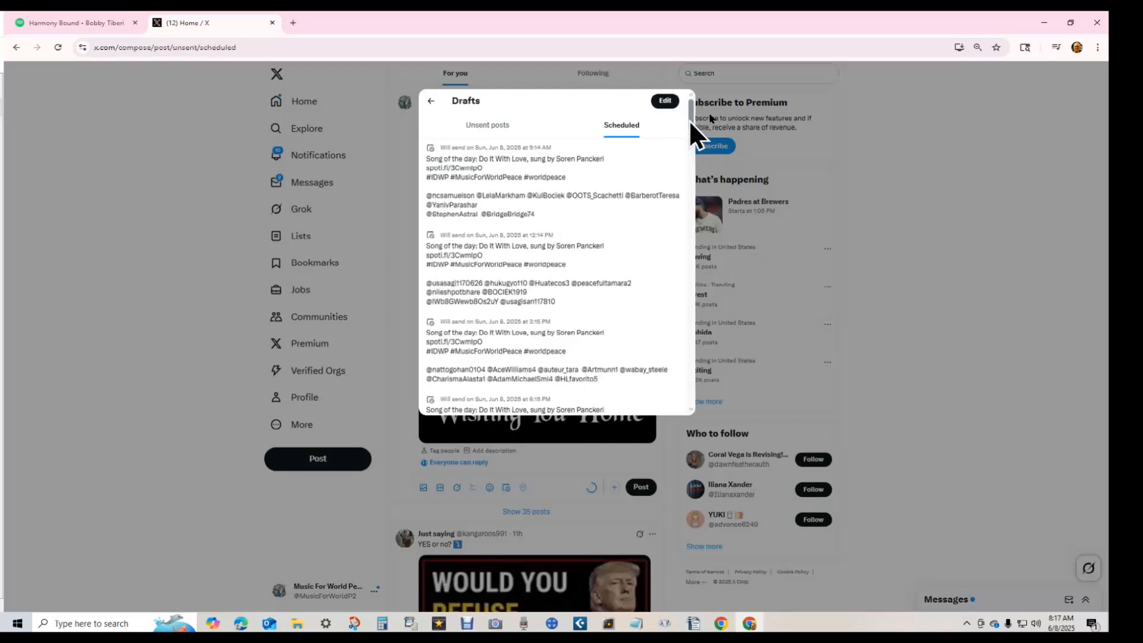
drag(690, 121, 682, 428)
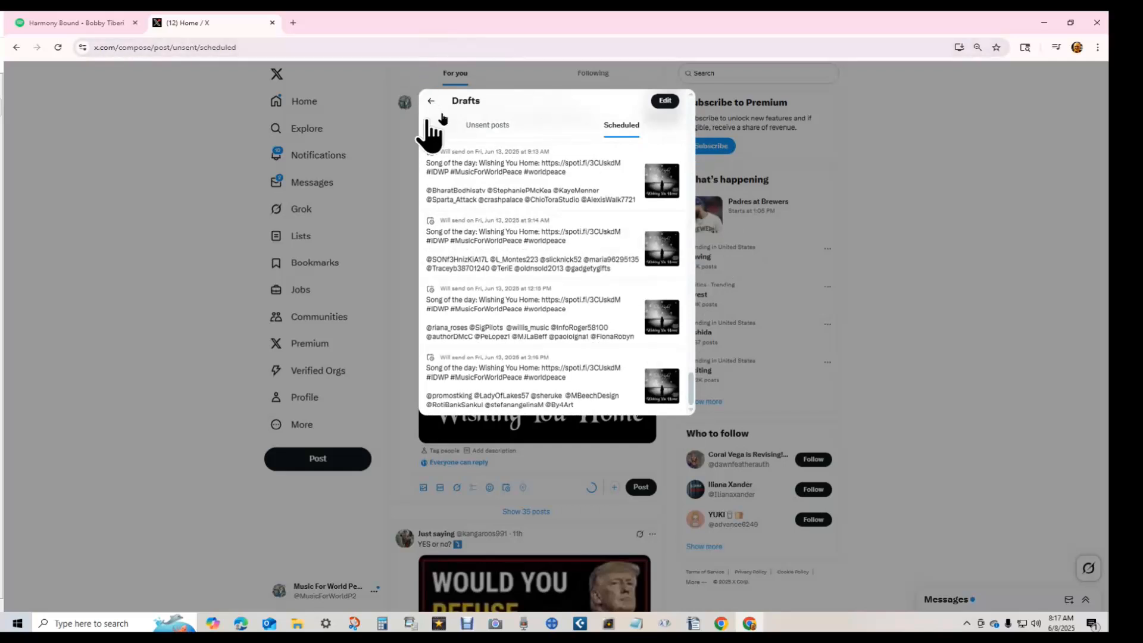
click(430, 101)
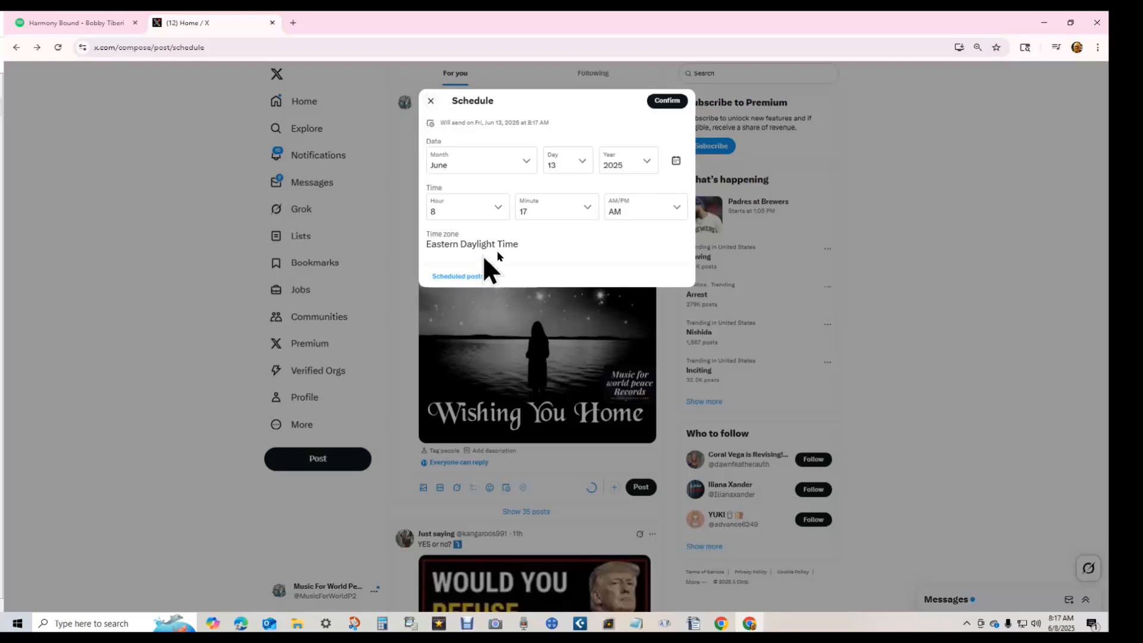
click(478, 212)
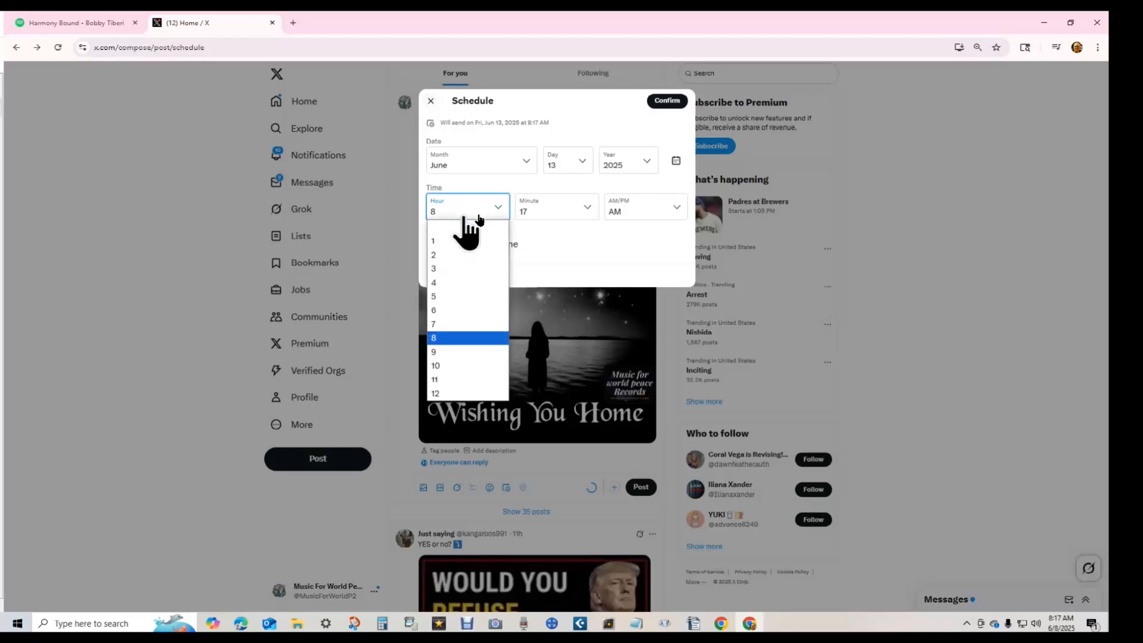
click(438, 311)
click(624, 211)
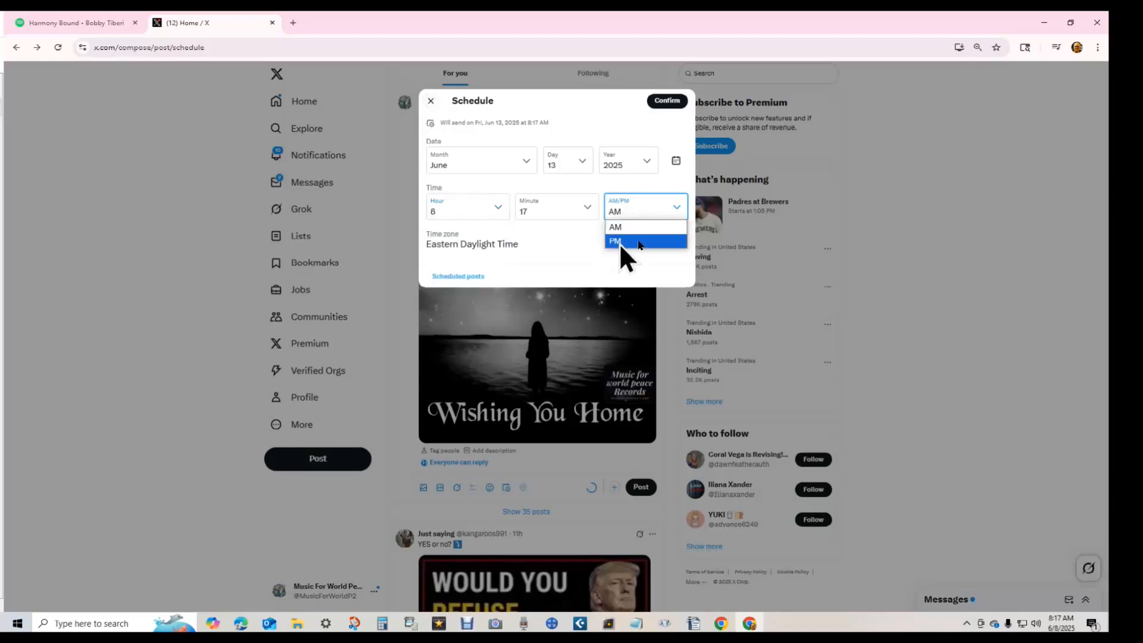
click(619, 243)
click(667, 100)
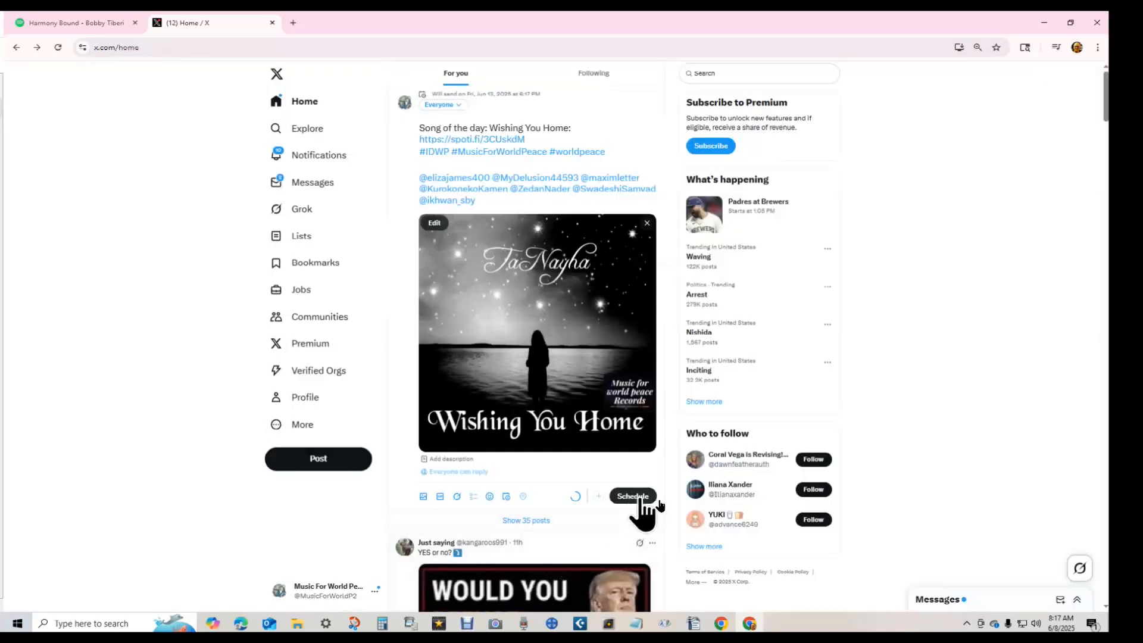
click(633, 497)
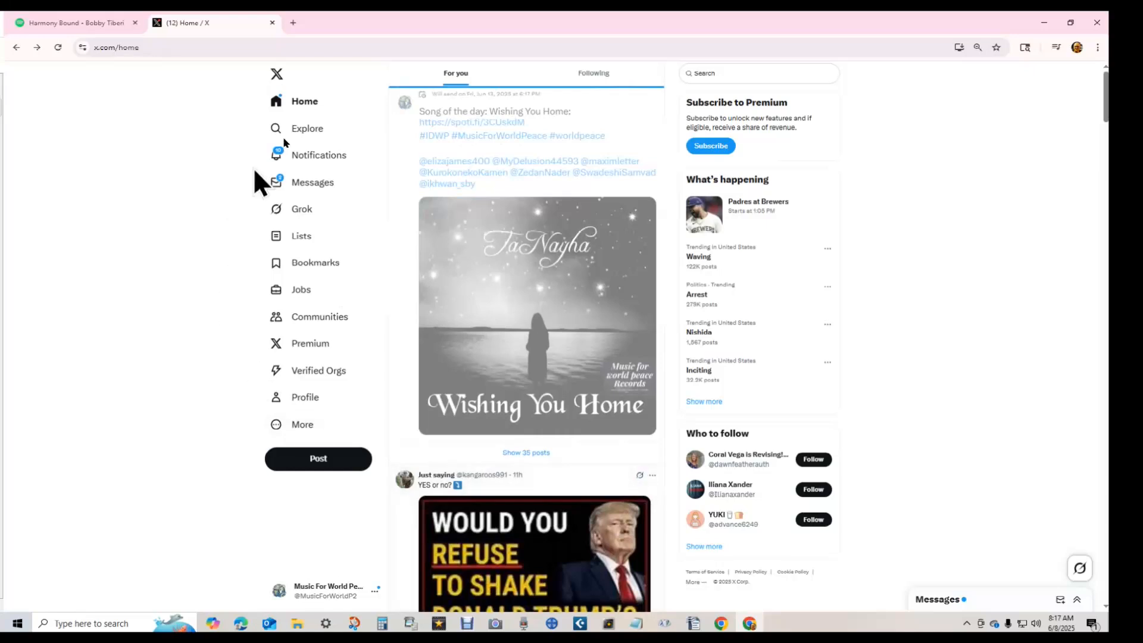
- Paste the song line, Spotify link and hashtags into a new post once, then bring up Retweeters.odt
click(474, 102)
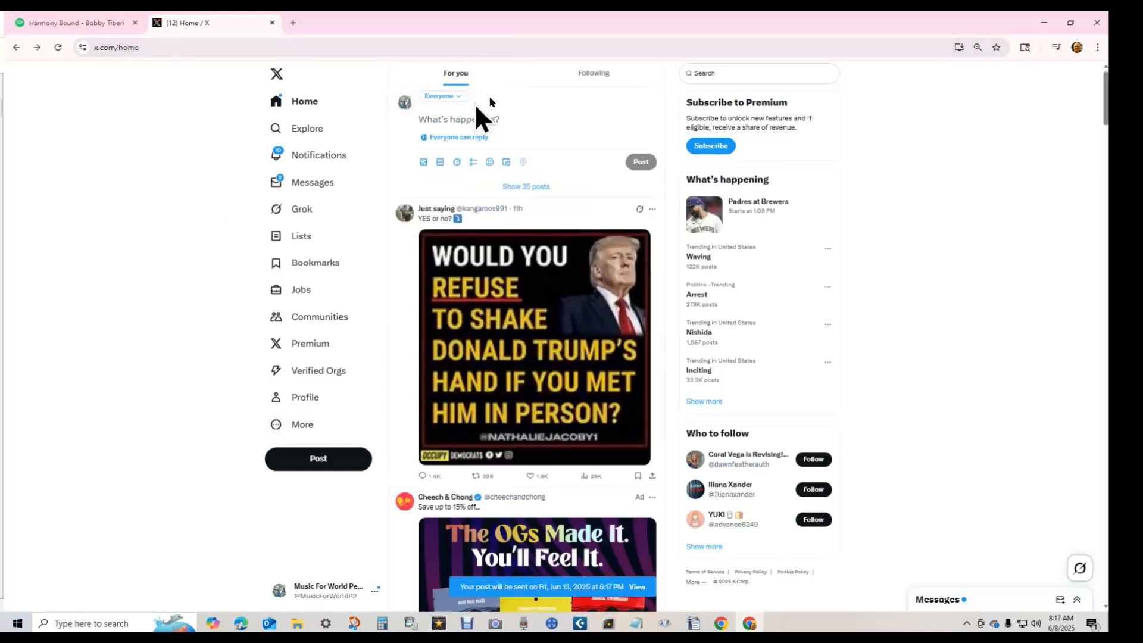
key(ctrl+v)
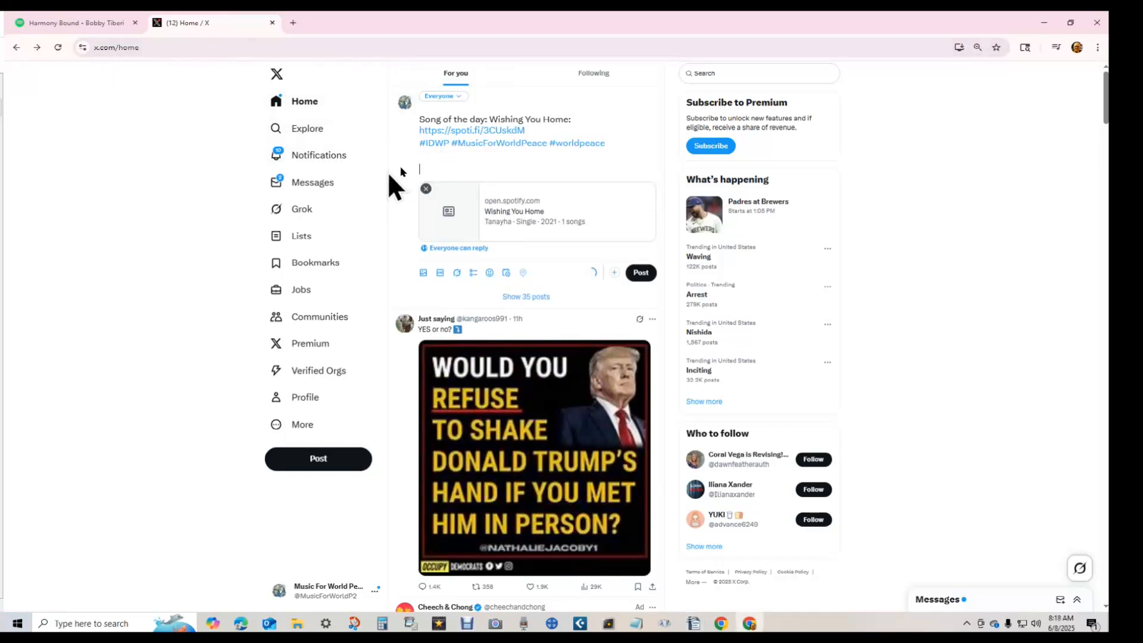
key(ctrl+v)
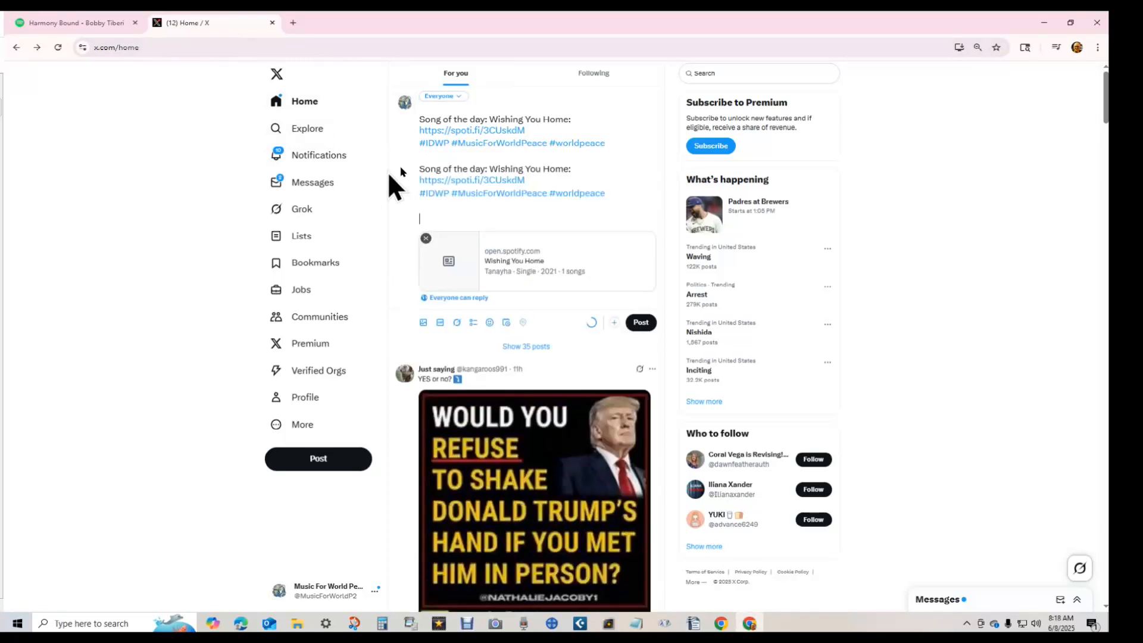
key(ctrl+z)
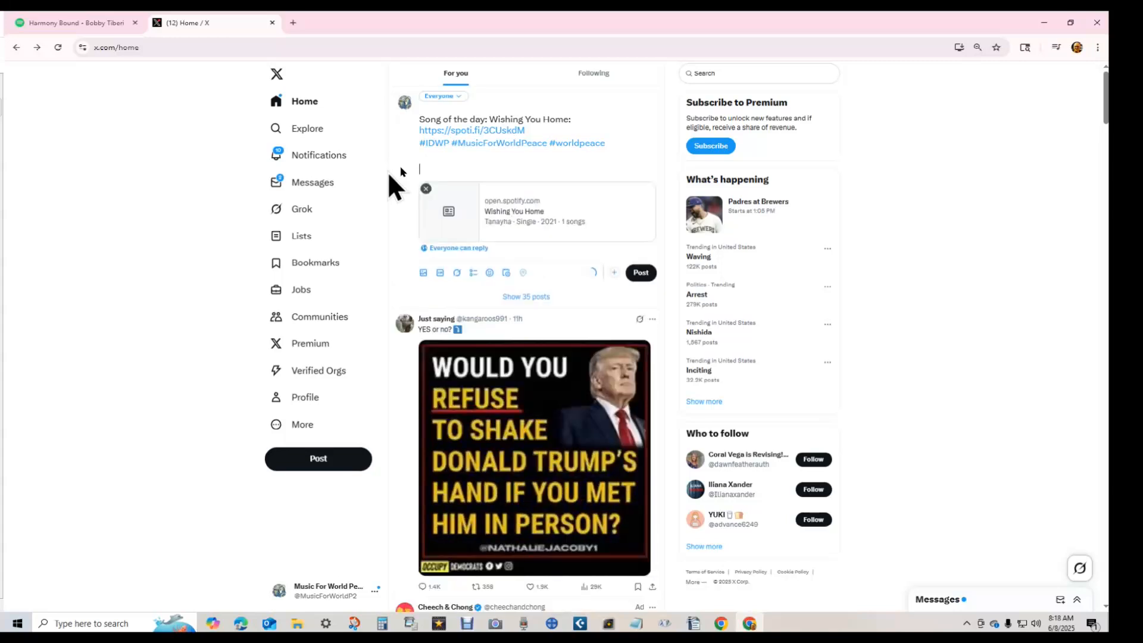
click(1, 143)
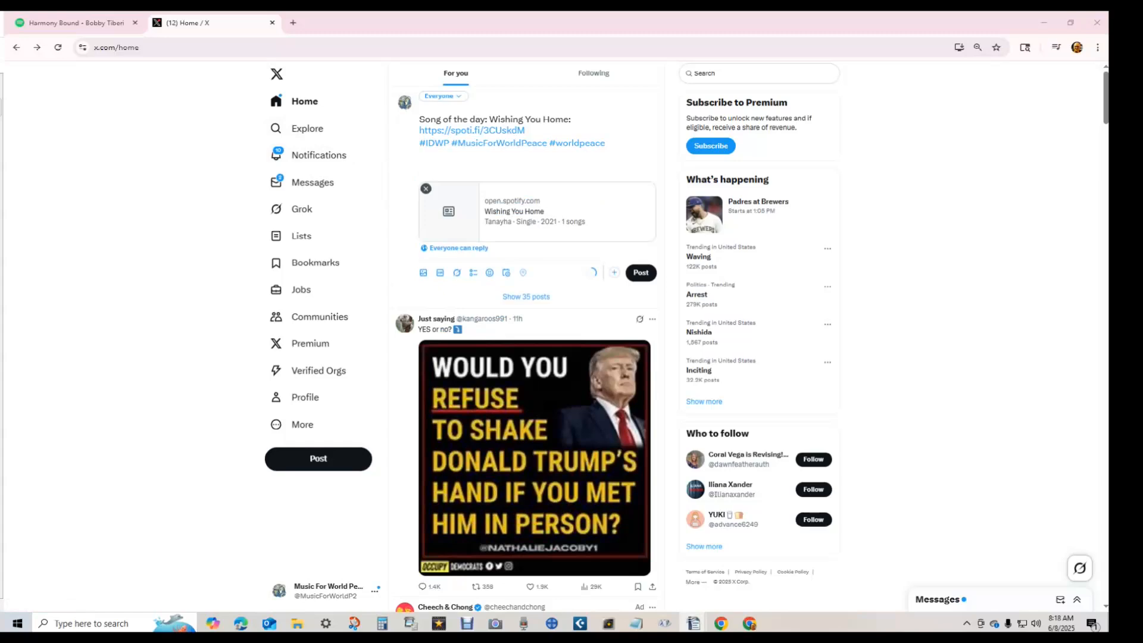
drag(0, 87, 586, 43)
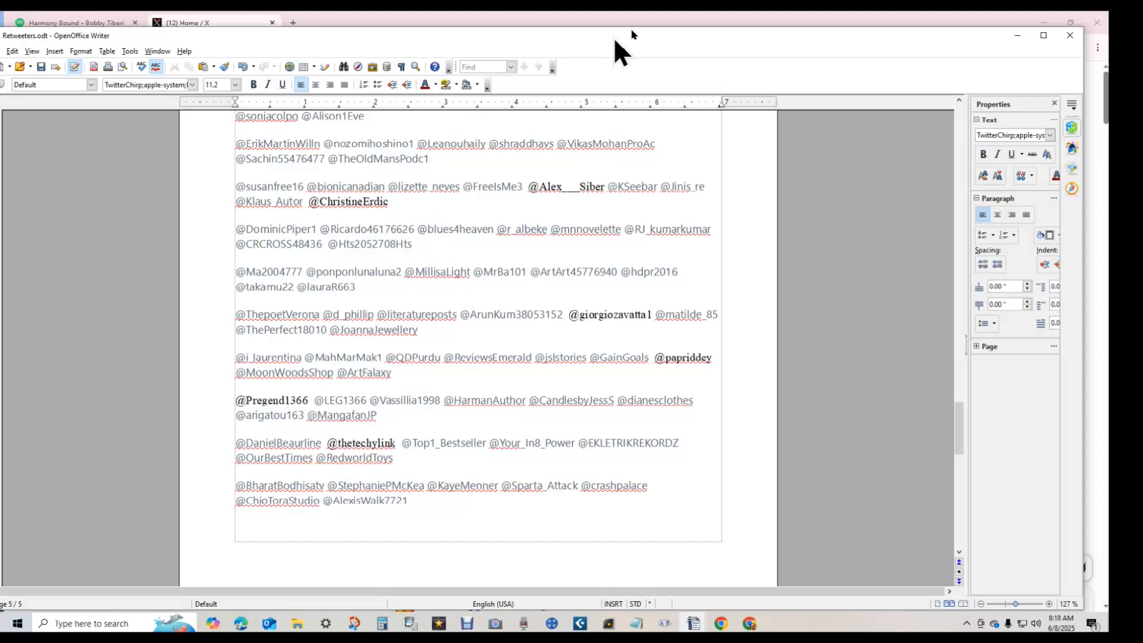
- Drag the Retweeters document window aside so the X post draft shows again
drag(794, 41, 0, 12)
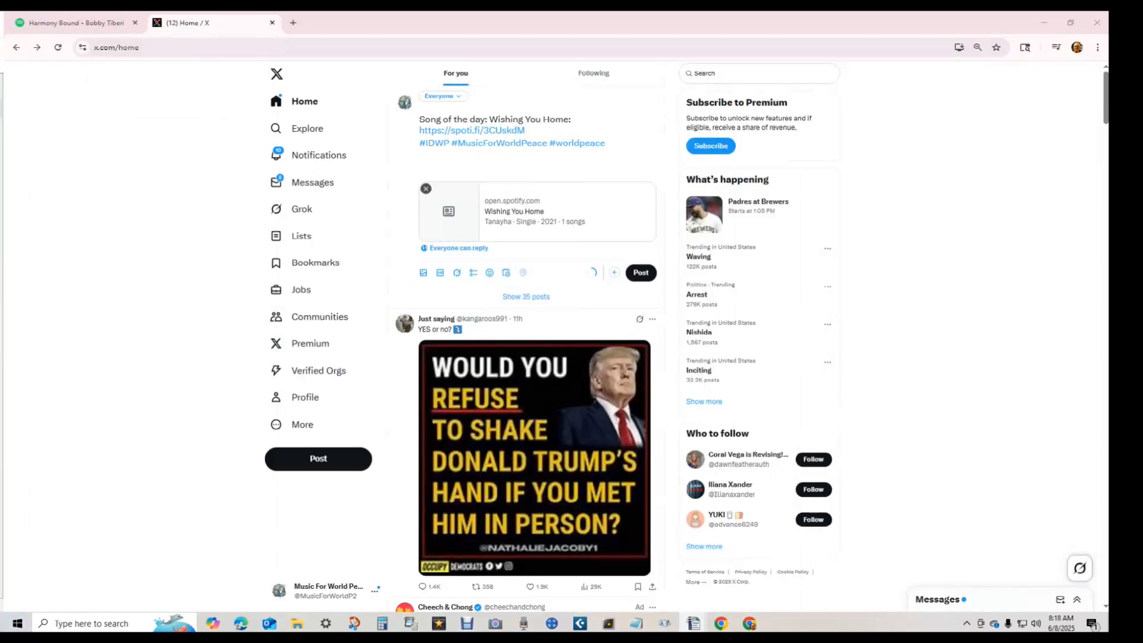
click(507, 273)
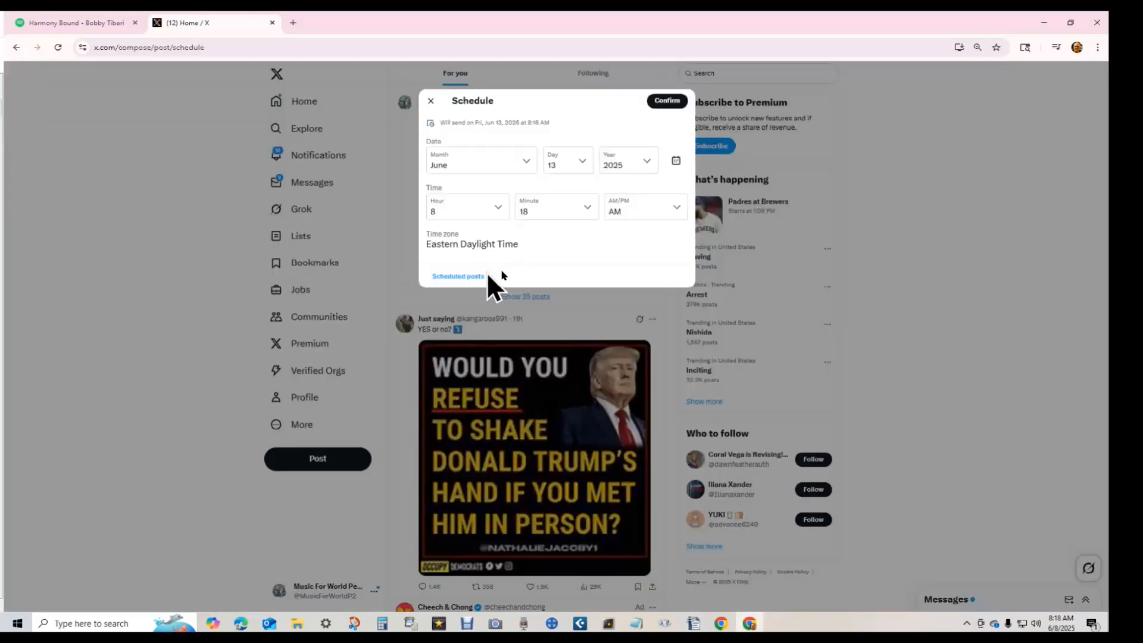
click(471, 277)
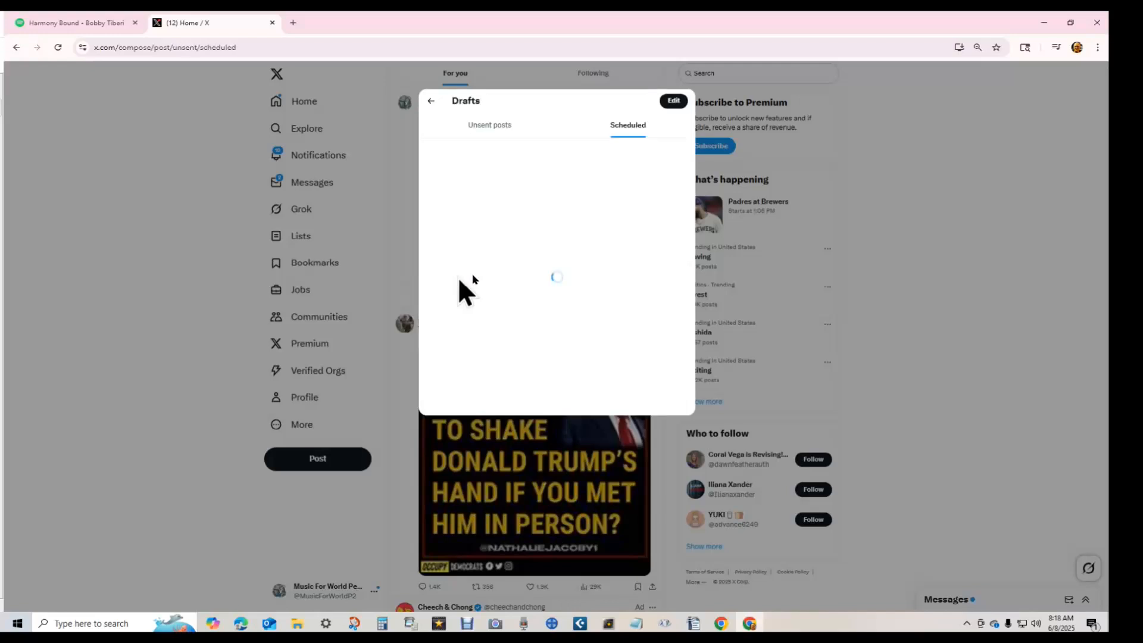
drag(689, 114, 697, 467)
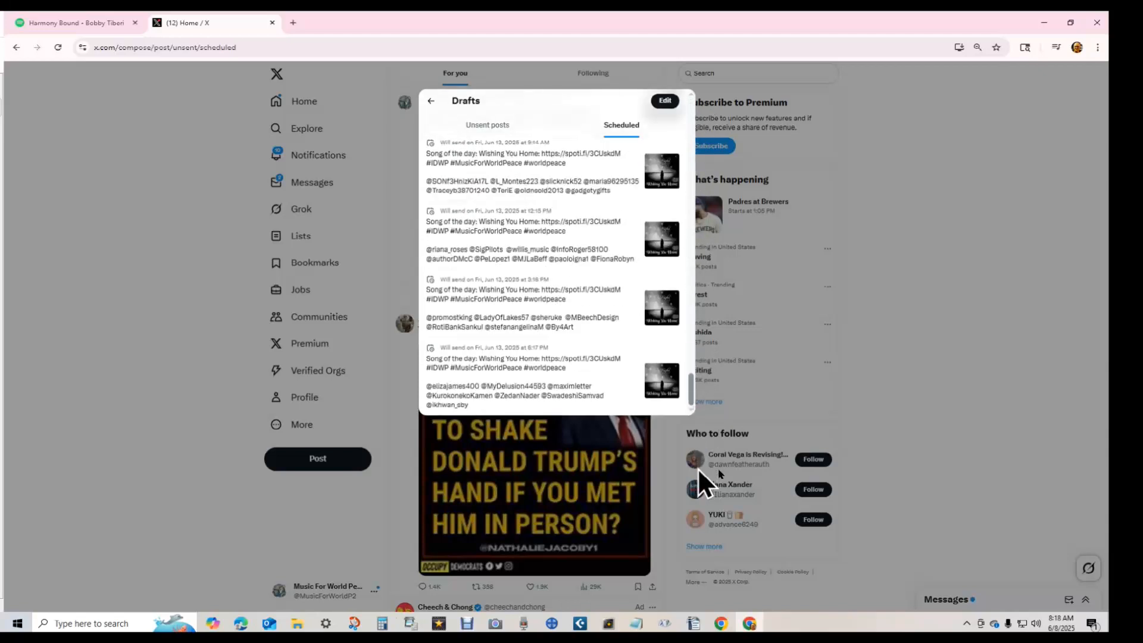
click(517, 369)
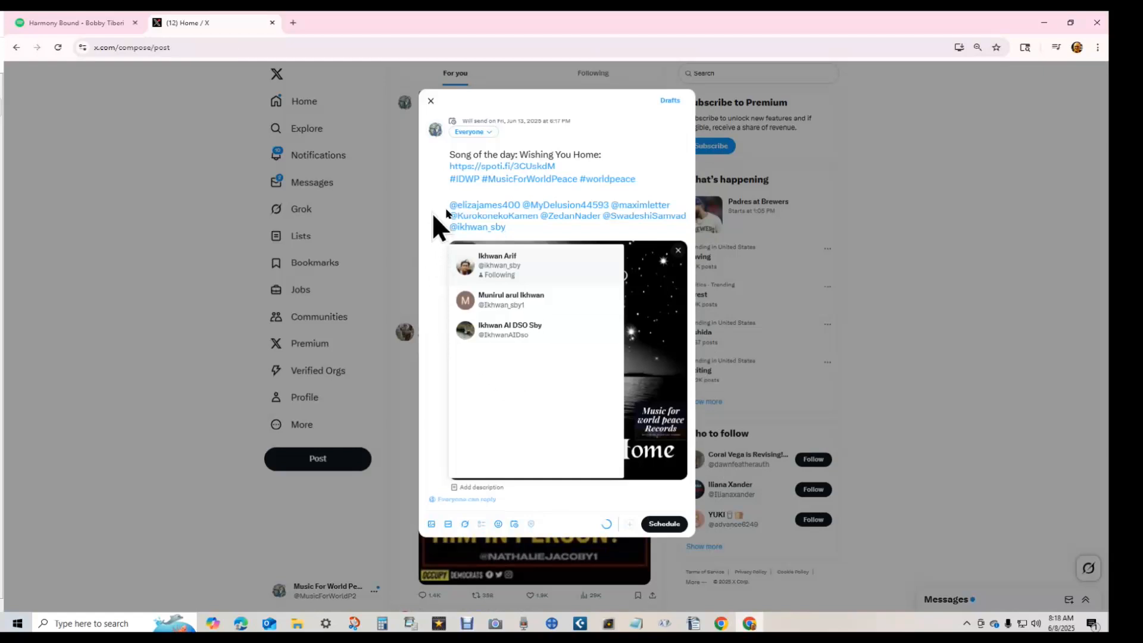
click(433, 213)
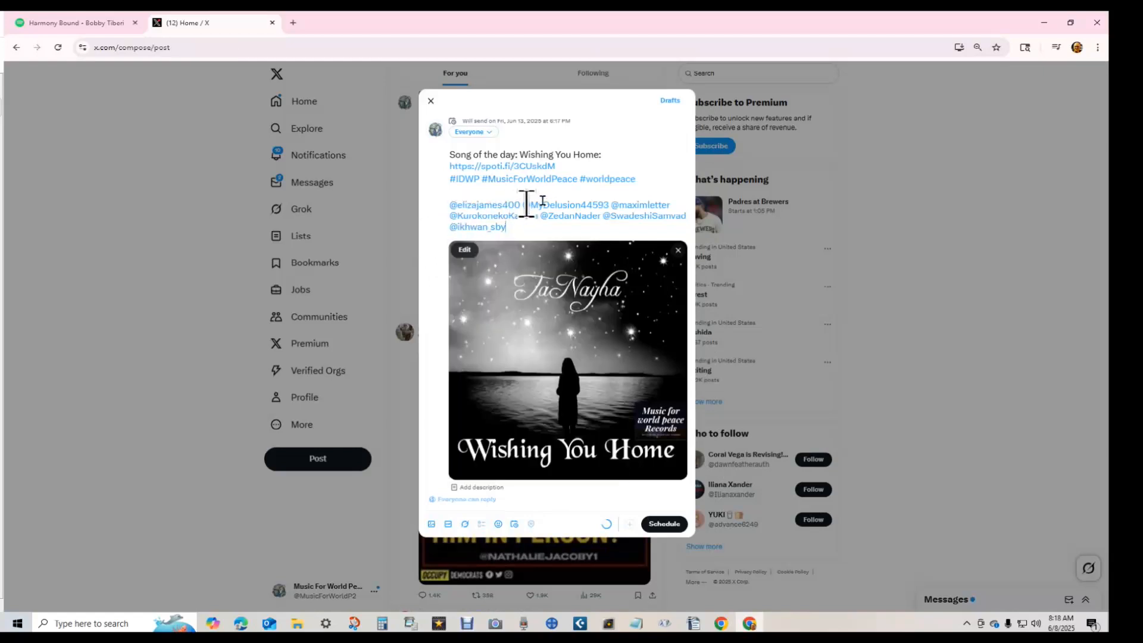
drag(521, 204, 458, 205)
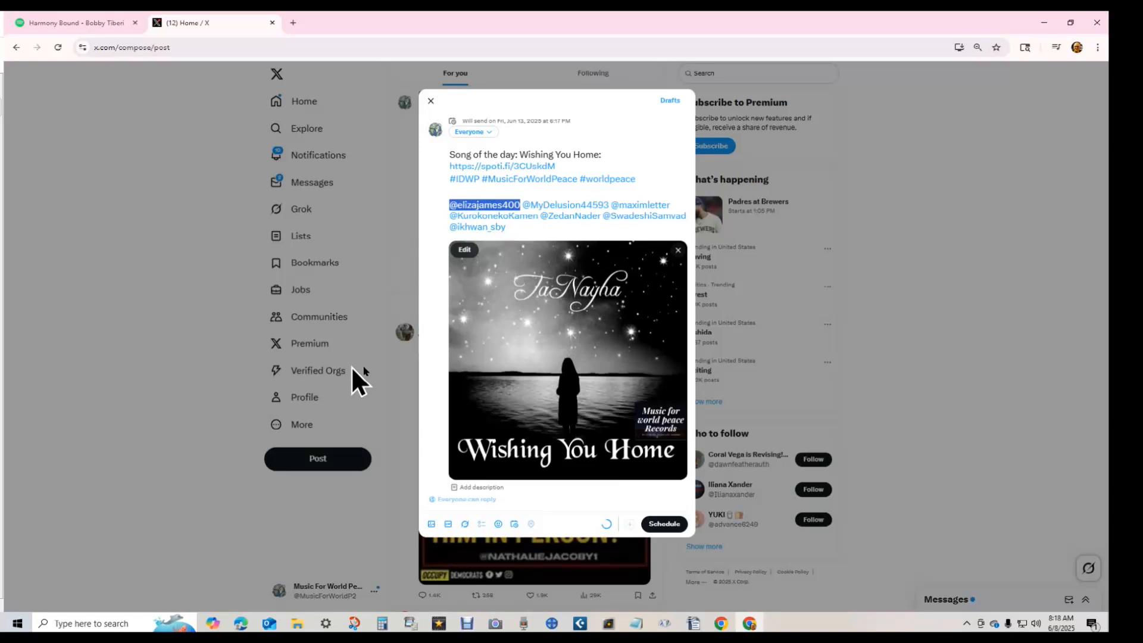
click(432, 101)
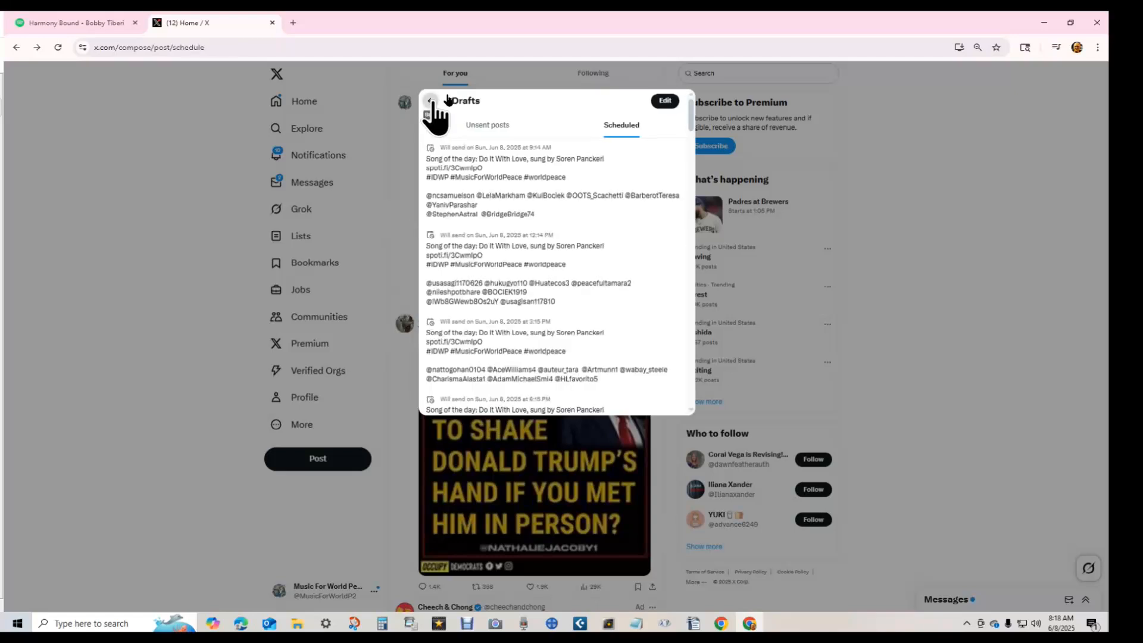
click(431, 101)
click(238, 284)
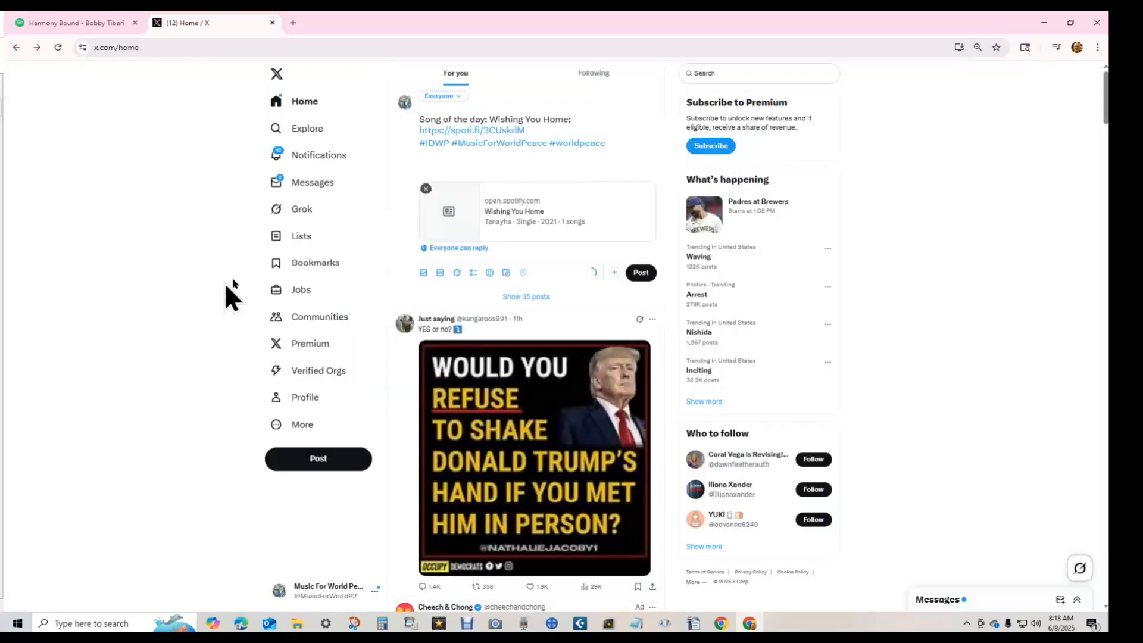
- Bring the Retweeters document forward and search it for the next copied handle
click(440, 170)
click(2, 453)
drag(0, 27, 575, 16)
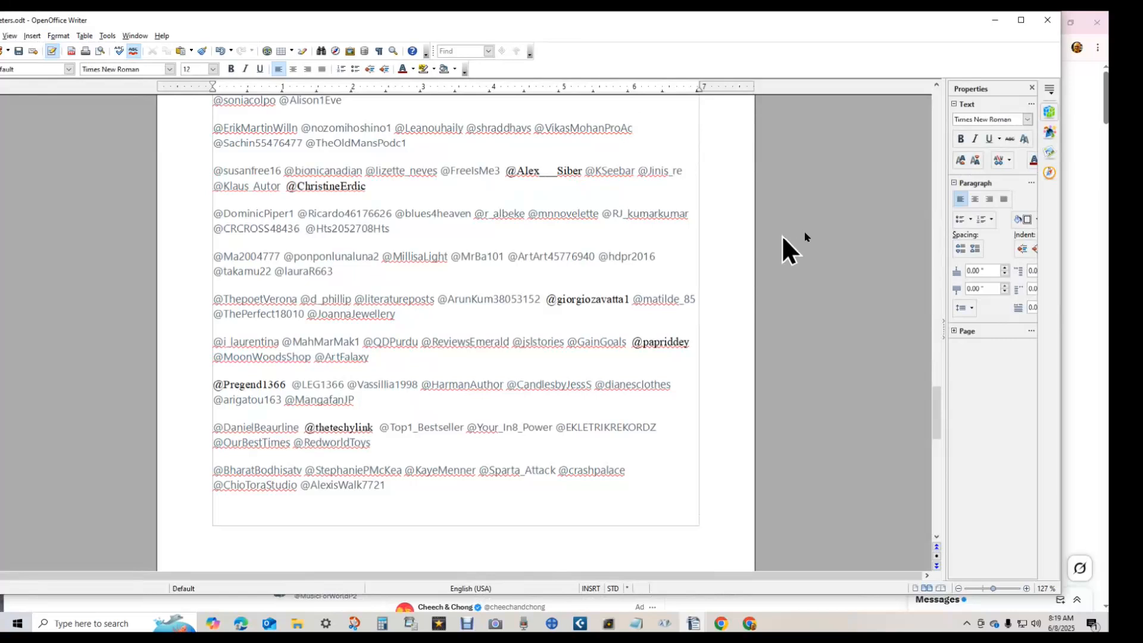
key(ctrl+f)
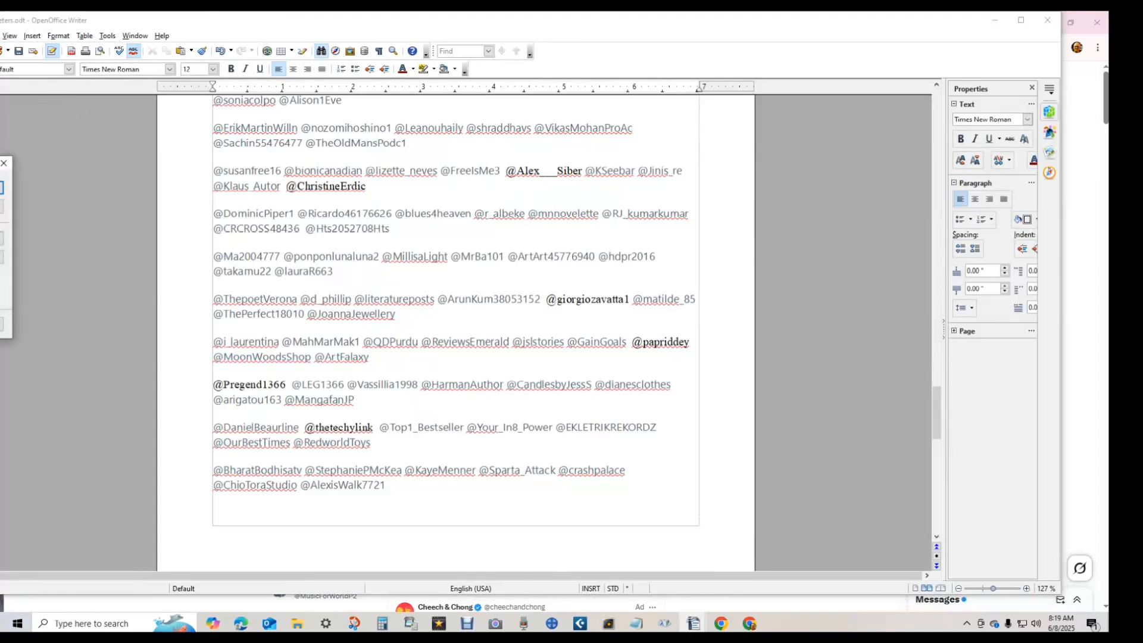
drag(0, 163, 901, 149)
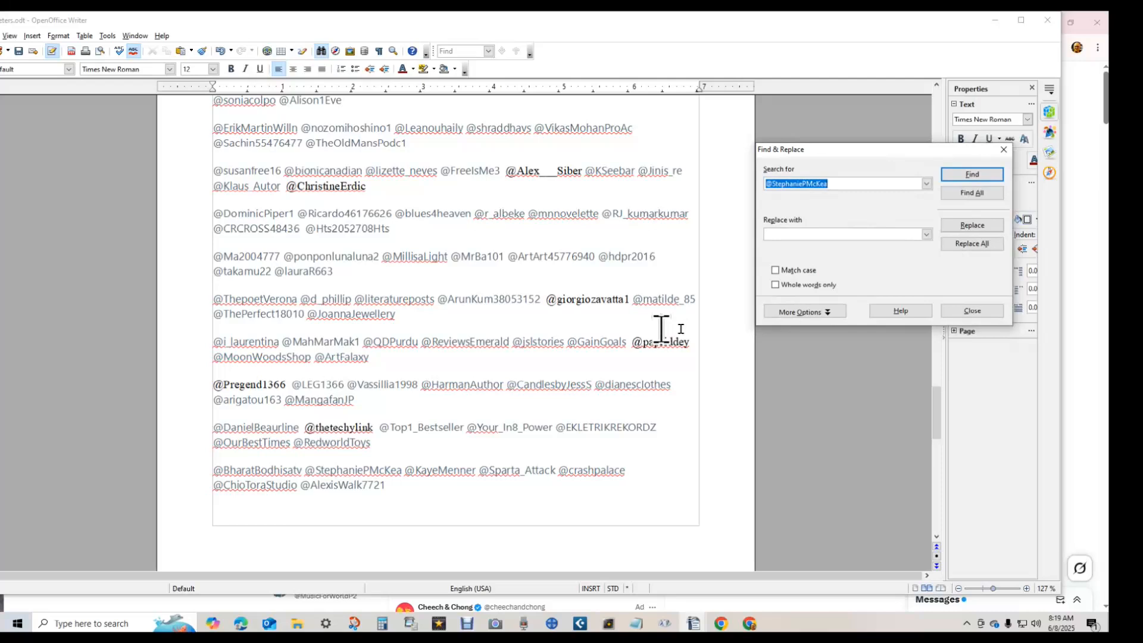
key(Return)
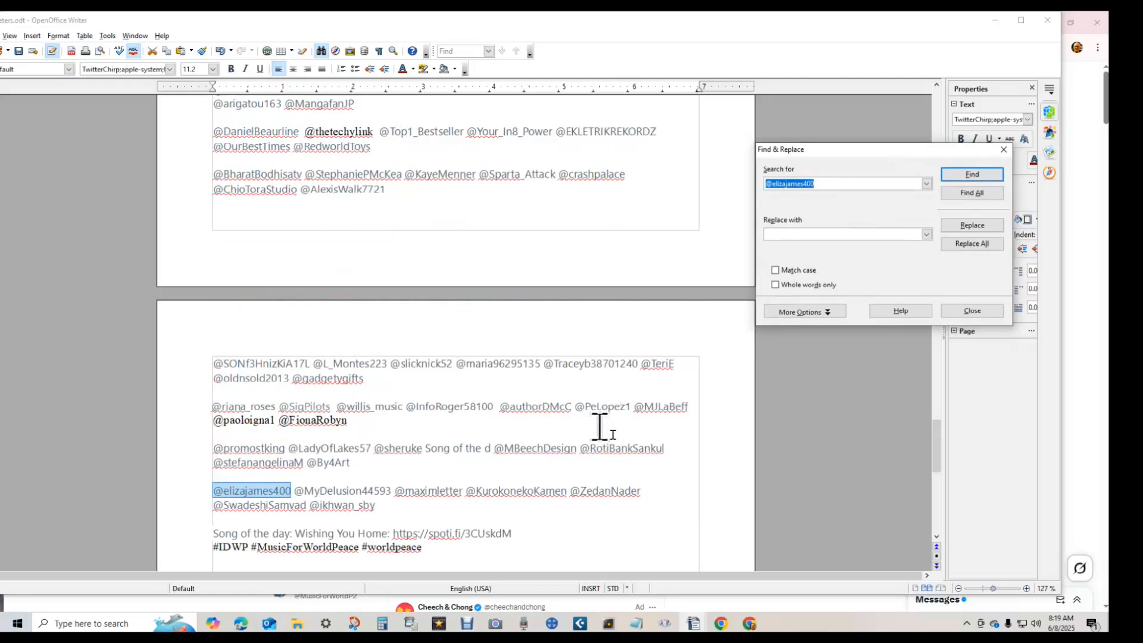
click(972, 310)
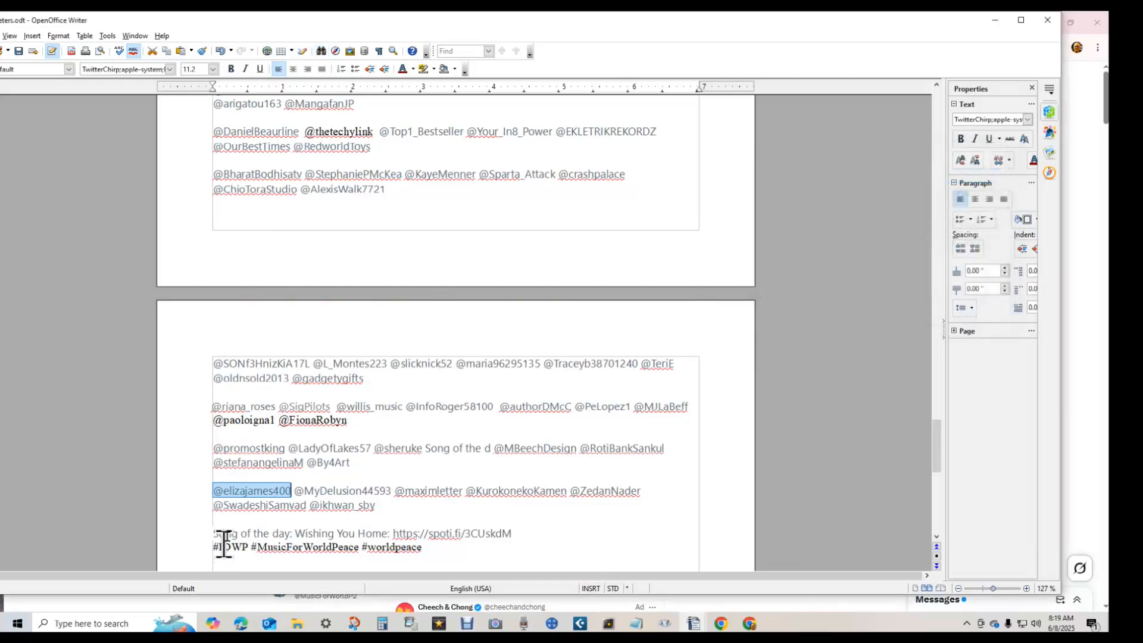
drag(214, 293, 354, 313)
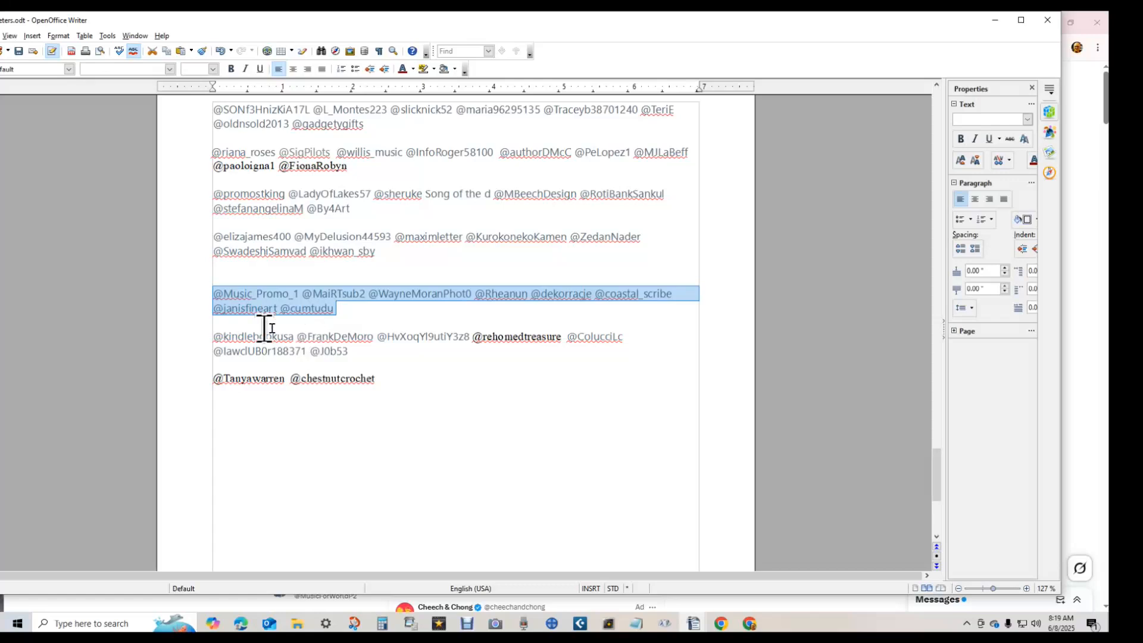
drag(213, 337, 349, 356)
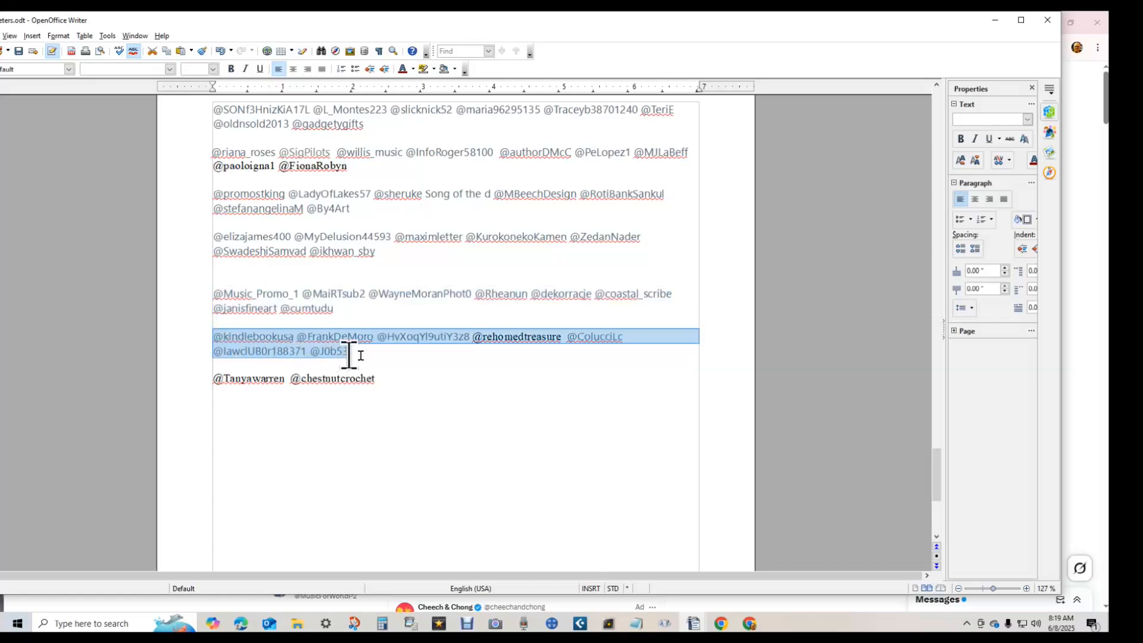
click(423, 68)
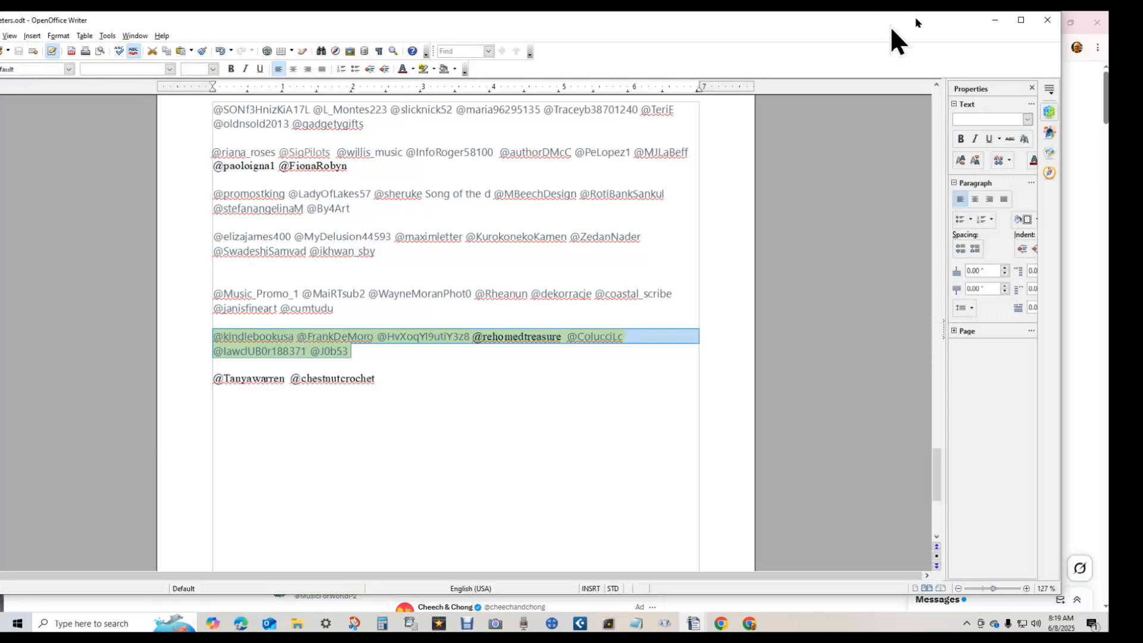
drag(890, 26, 0, 122)
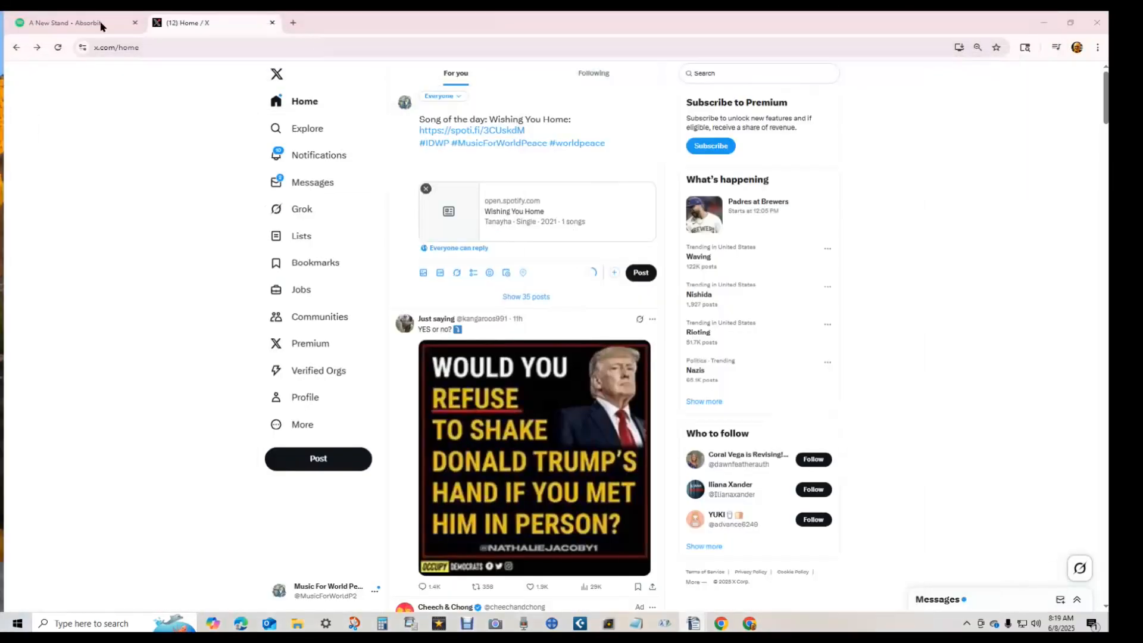
click(439, 164)
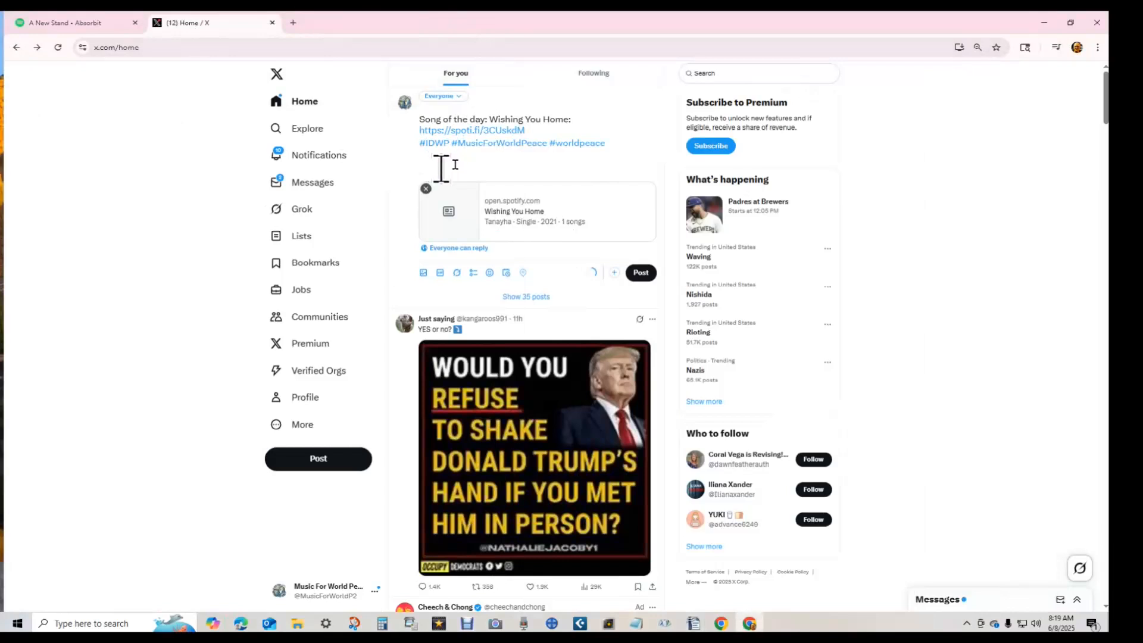
key(ctrl+v)
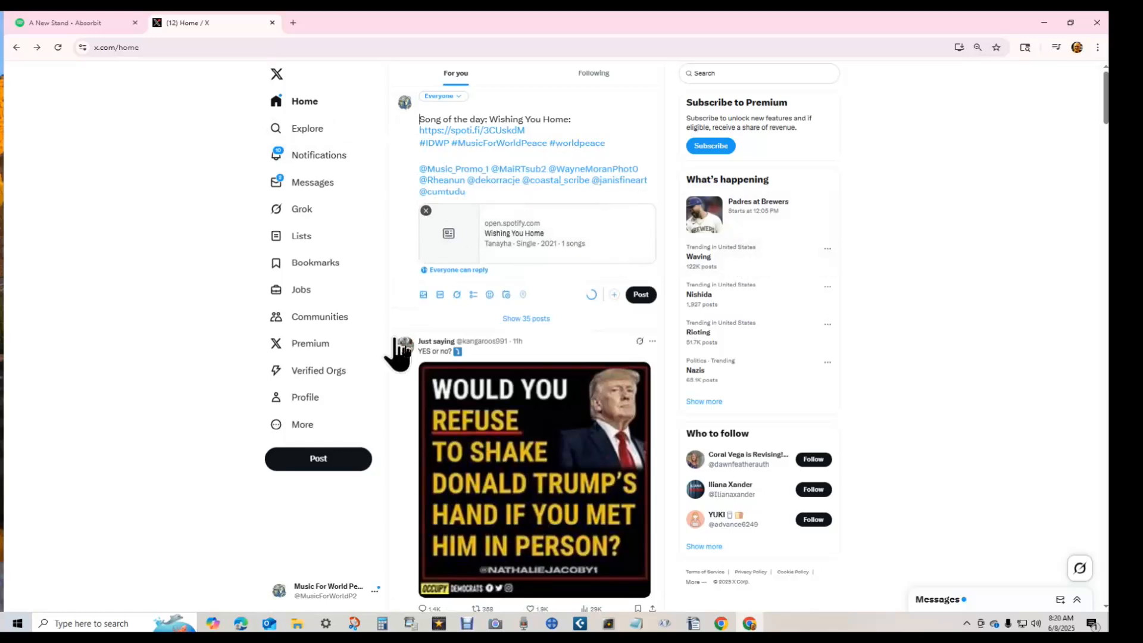
click(424, 295)
click(150, 103)
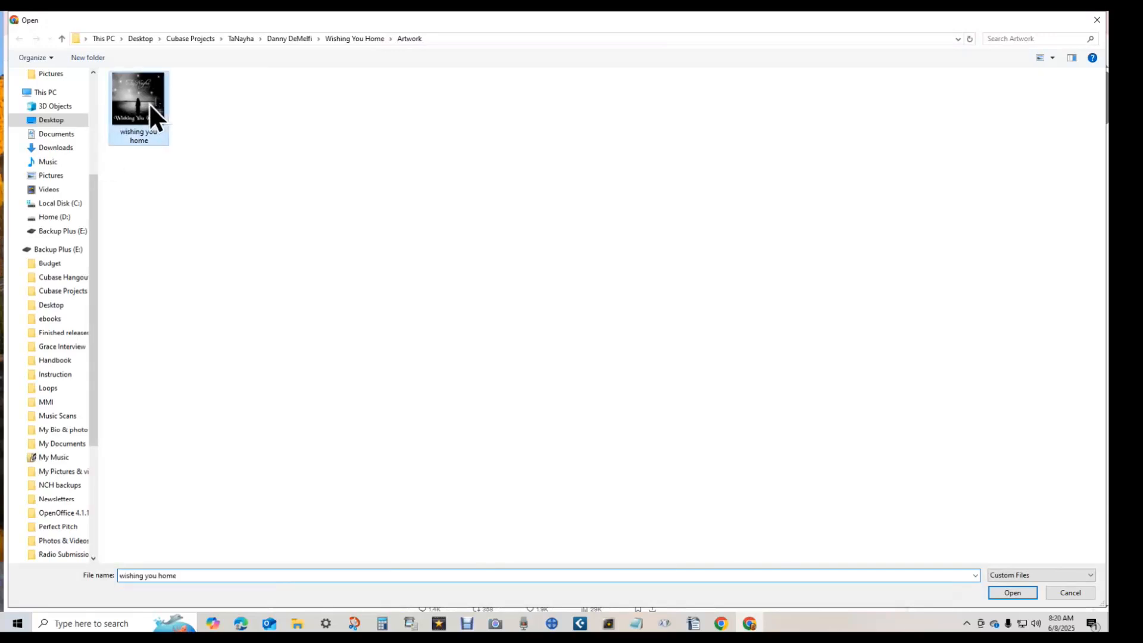
double_click(144, 101)
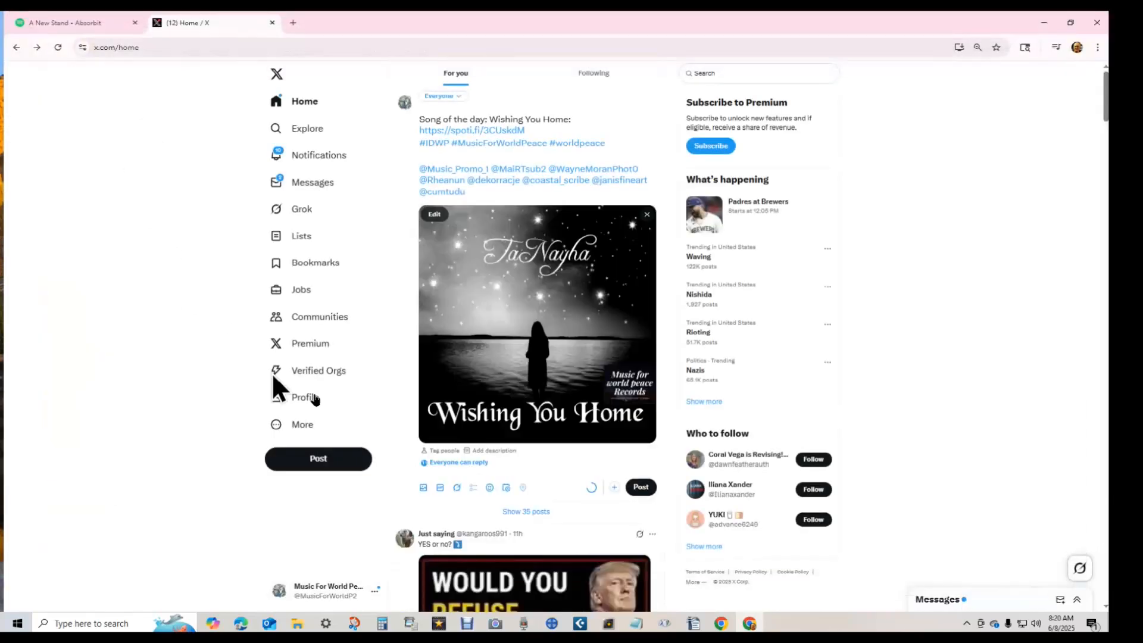
- Schedule the Wishing You Home post for Fri, June 13, 2025 at 9:20 PM
click(506, 488)
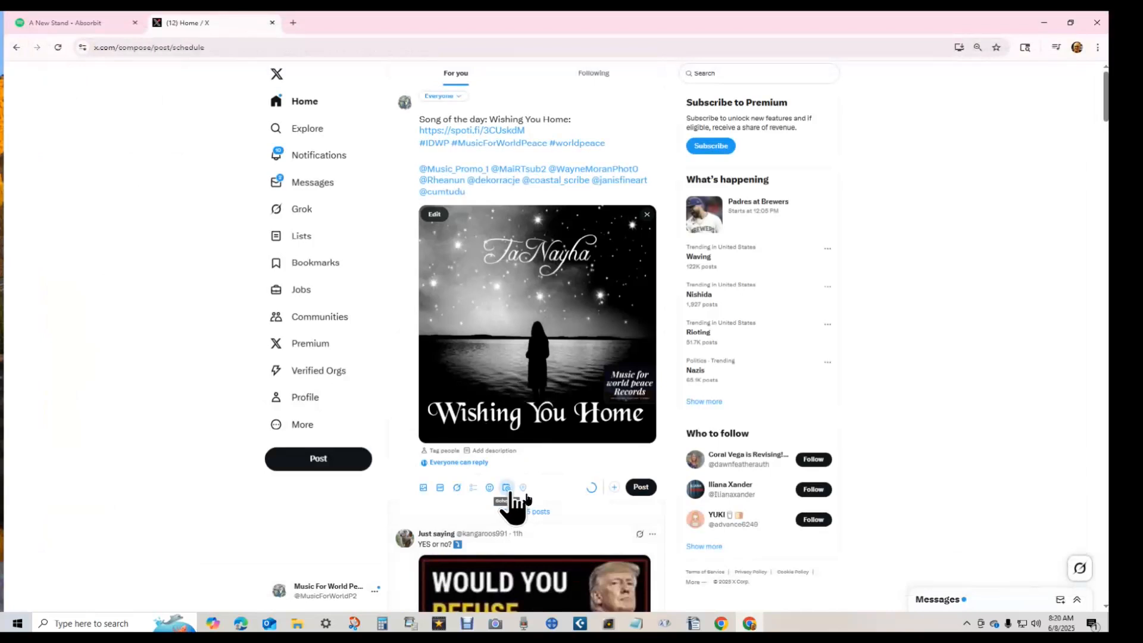
click(467, 206)
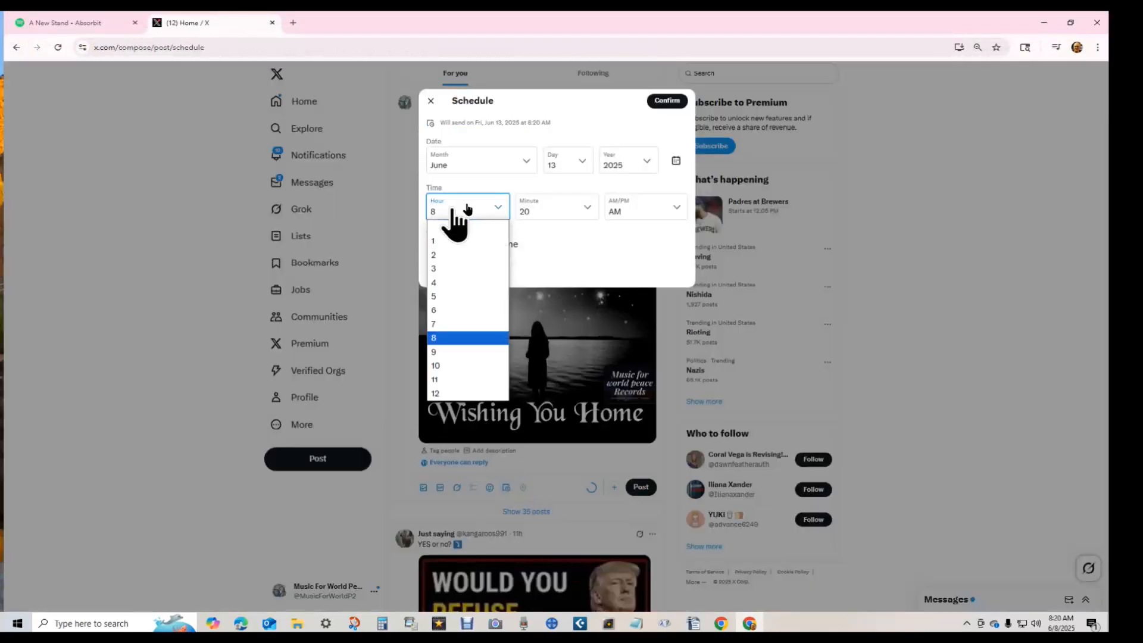
click(443, 353)
click(644, 213)
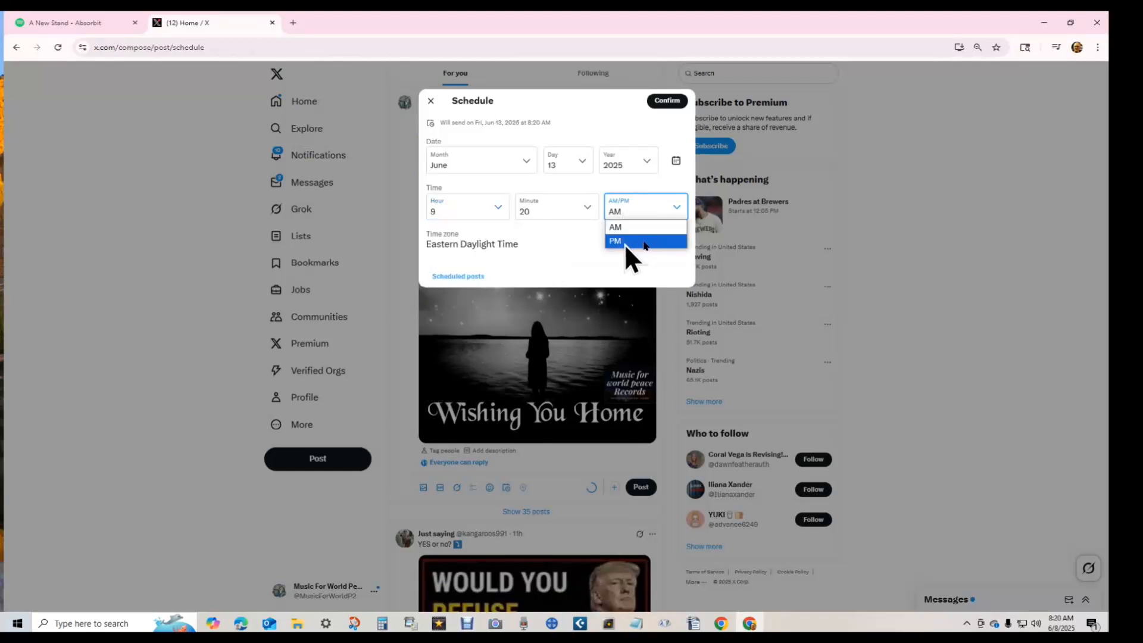
click(644, 242)
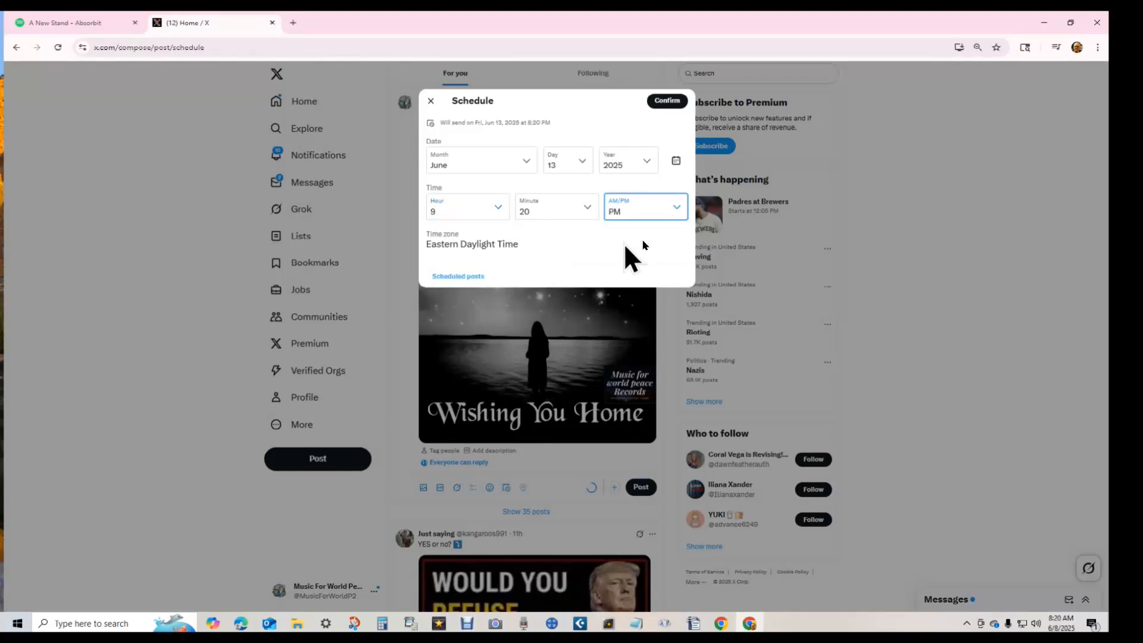
click(673, 102)
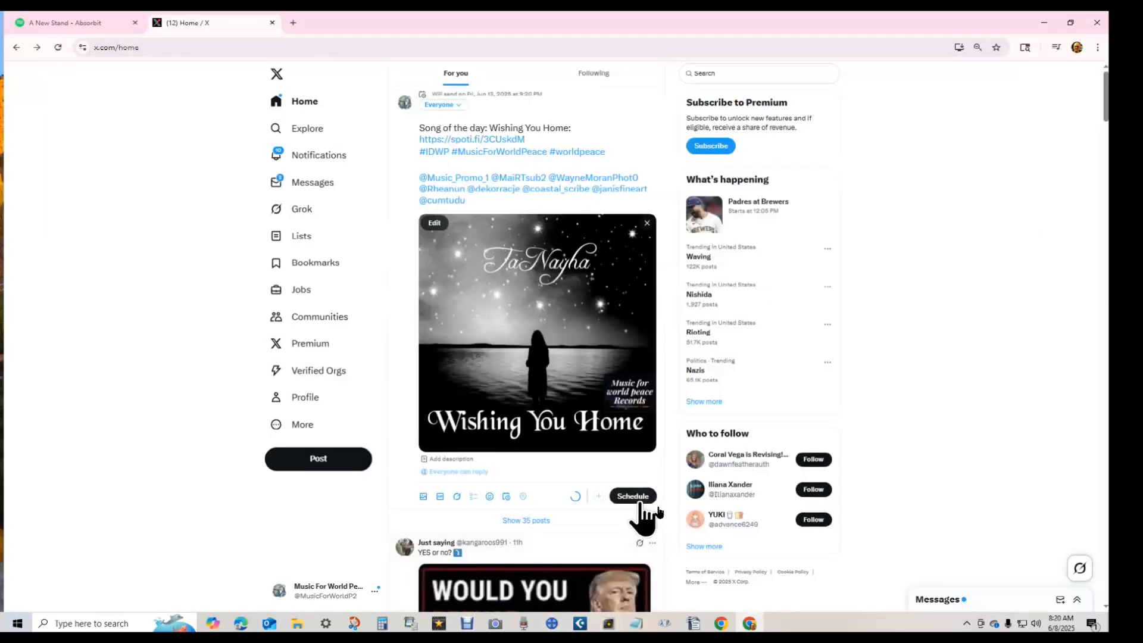
click(635, 497)
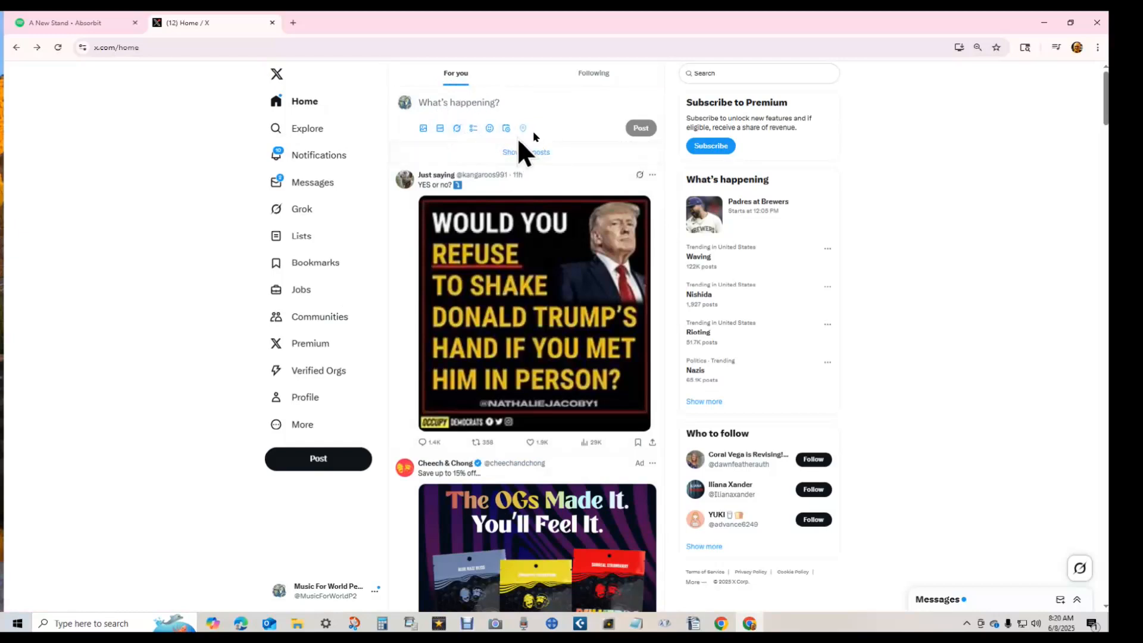
- Open the Scheduled posts list, browse it, and check the June 13 9:14 AM post
click(506, 129)
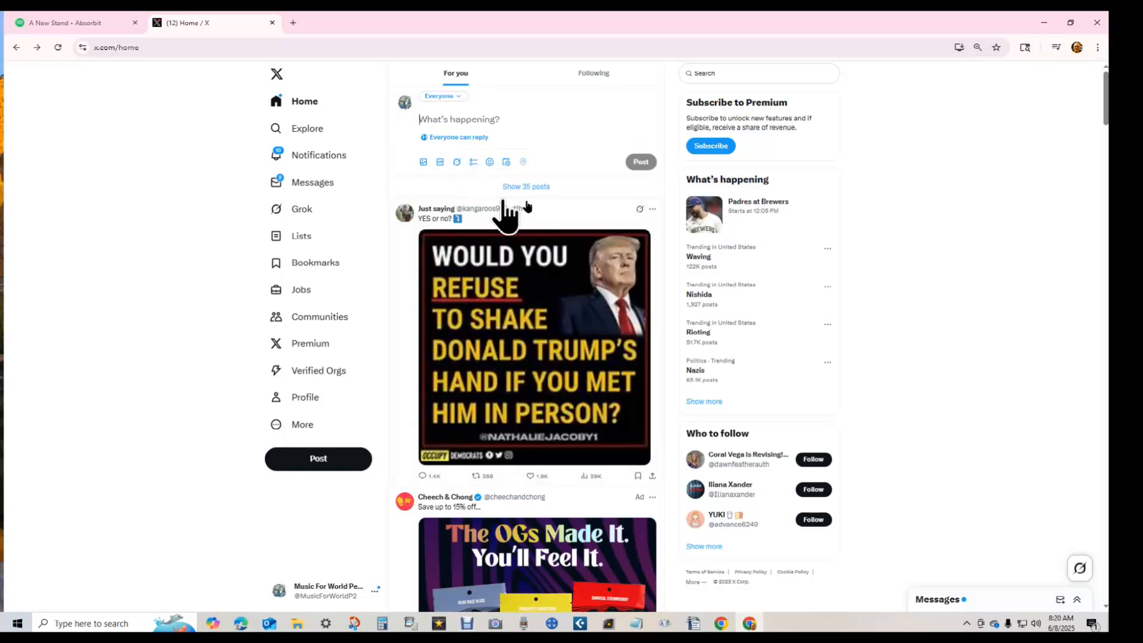
click(505, 162)
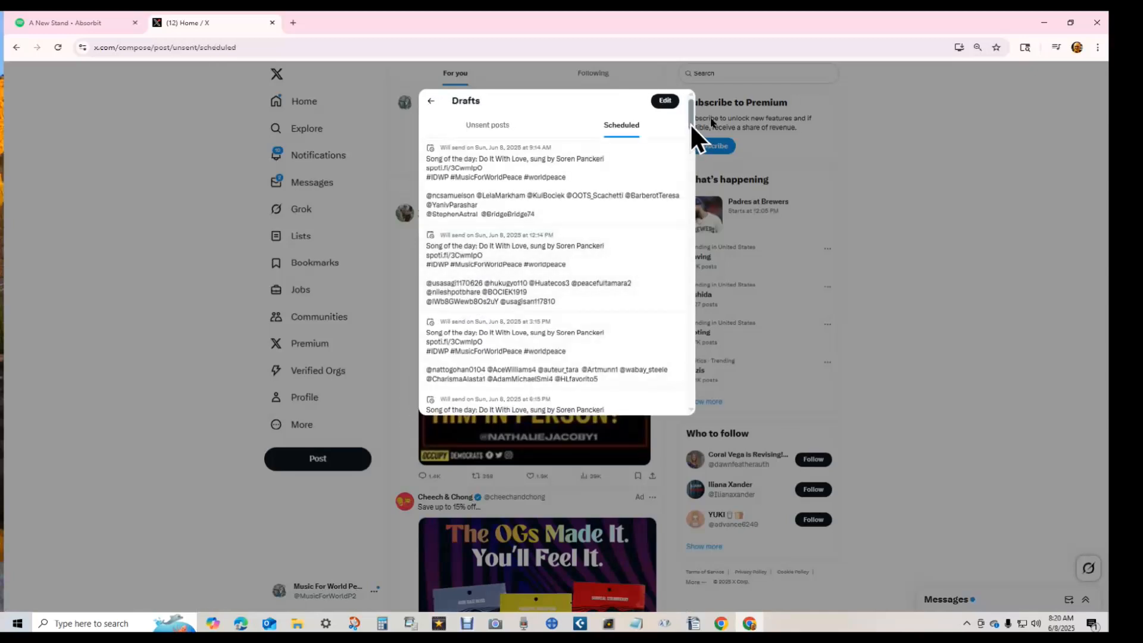
scroll(688, 320, down, 5)
scroll(689, 321, down, 10)
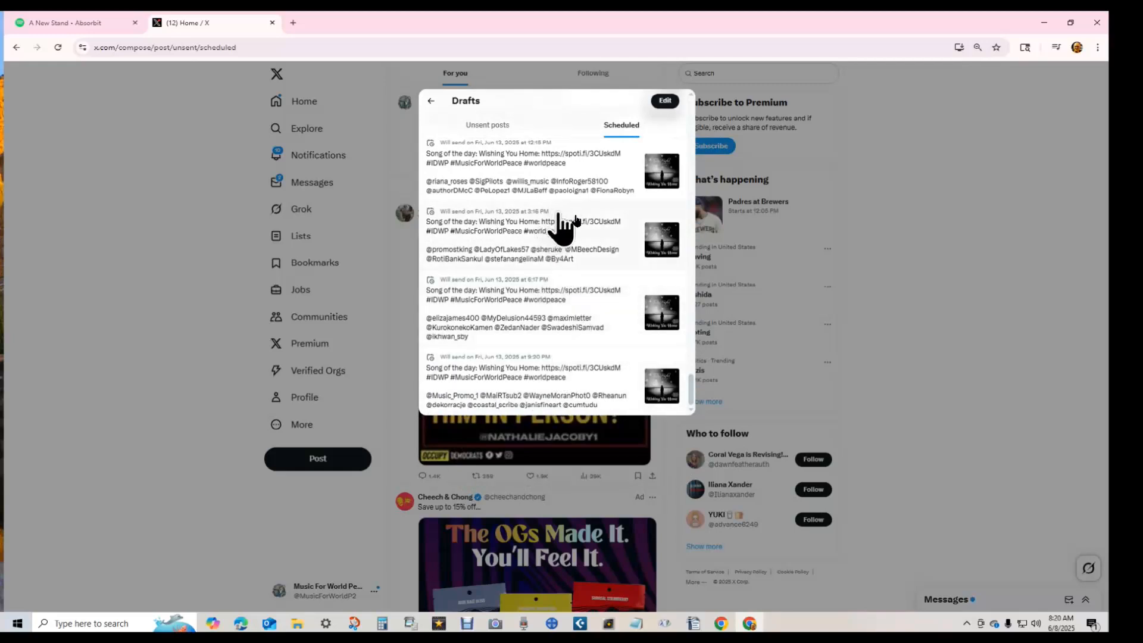
scroll(558, 205, up, 4)
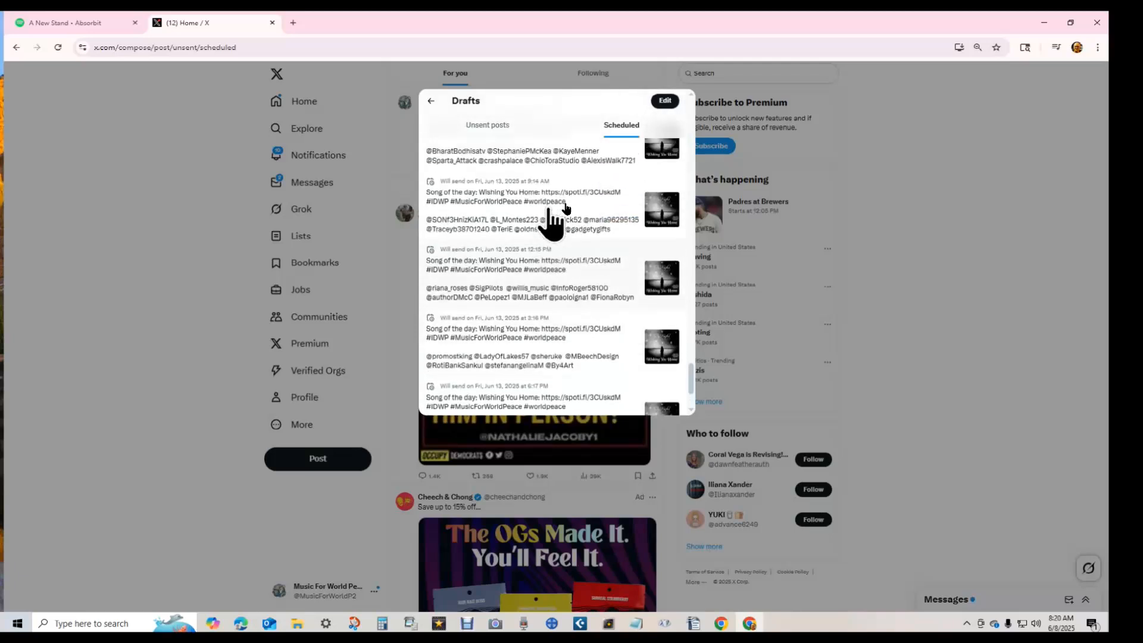
click(590, 260)
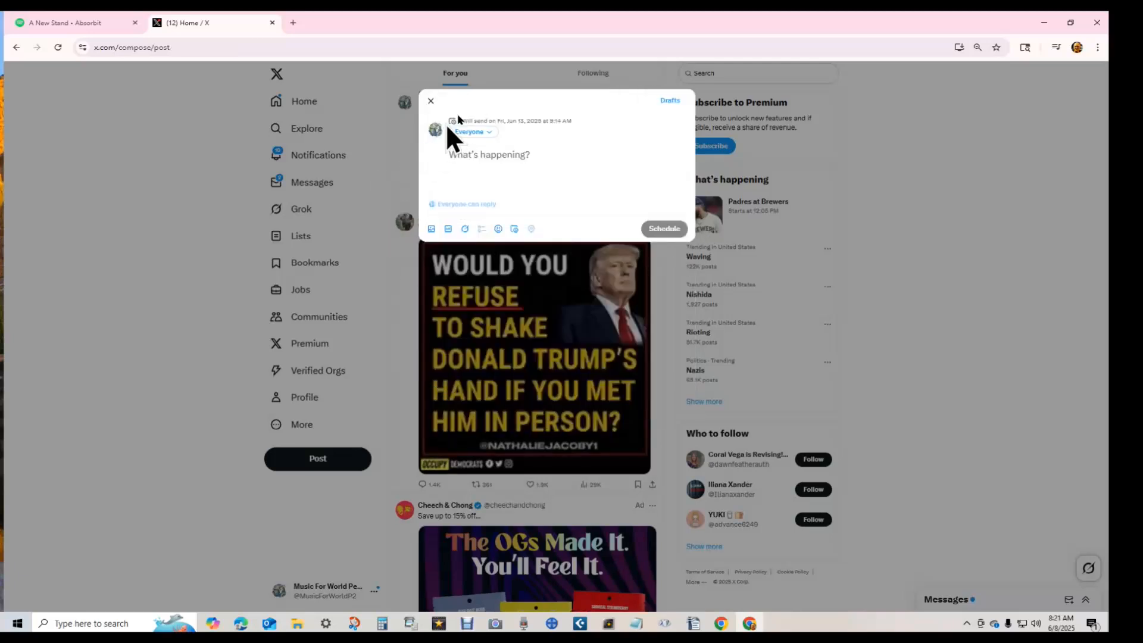
click(431, 100)
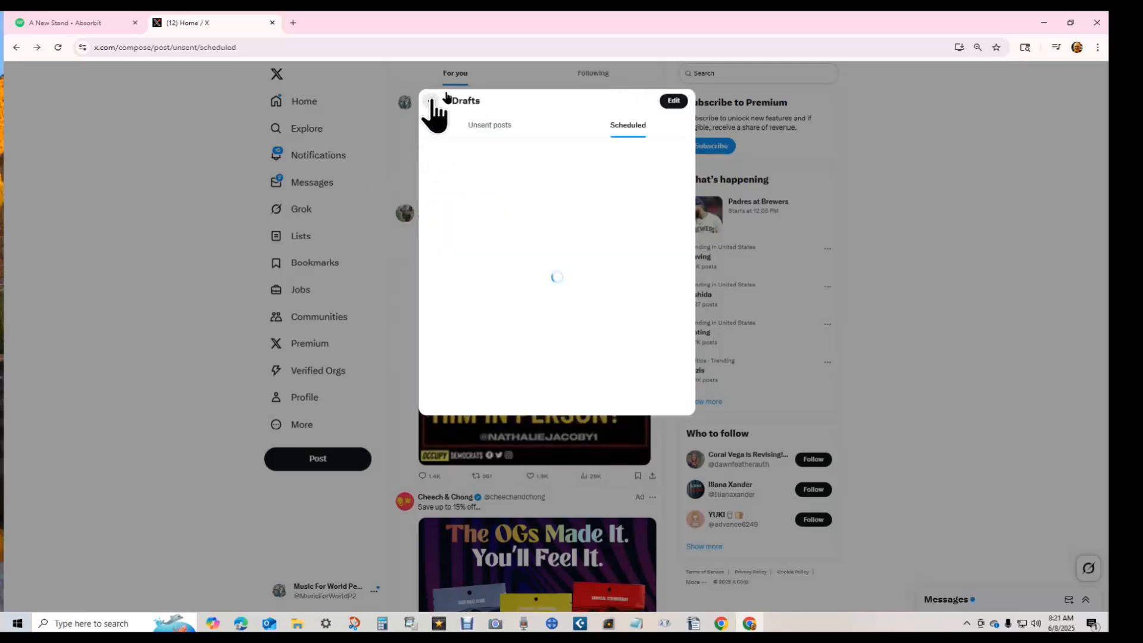